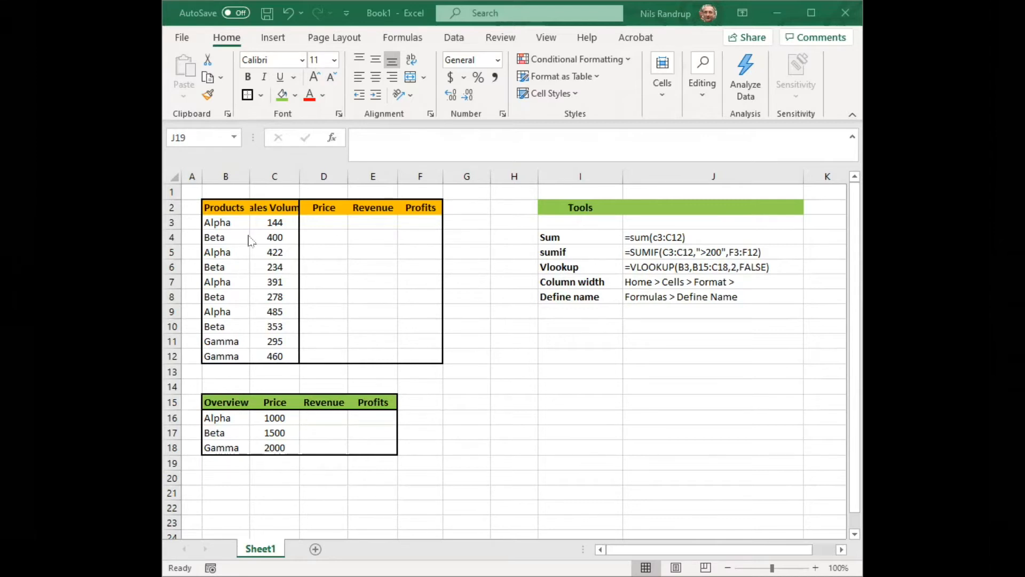
- Set the width of the Sales Volume column (column C) to 12
click(274, 210)
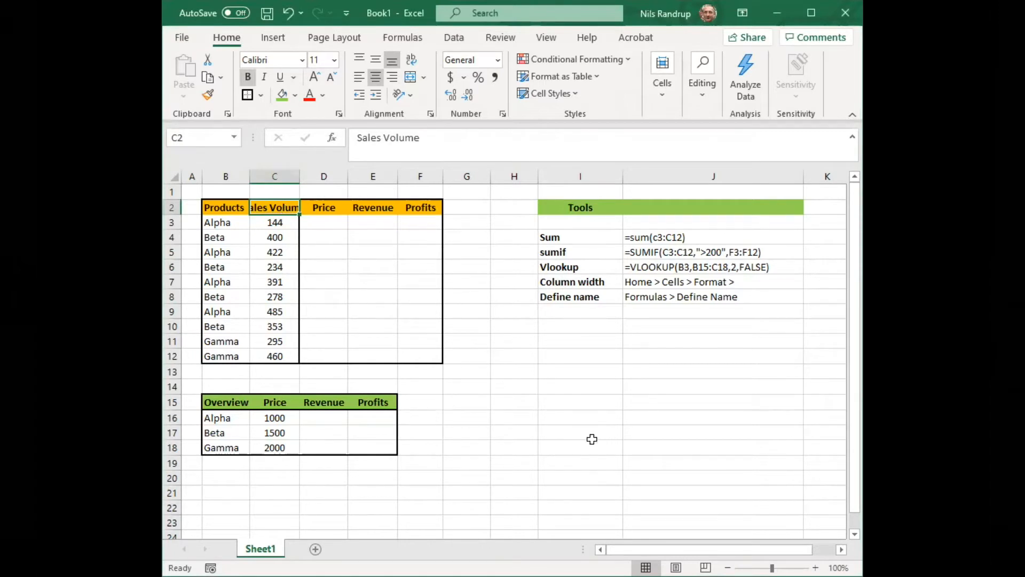
click(275, 177)
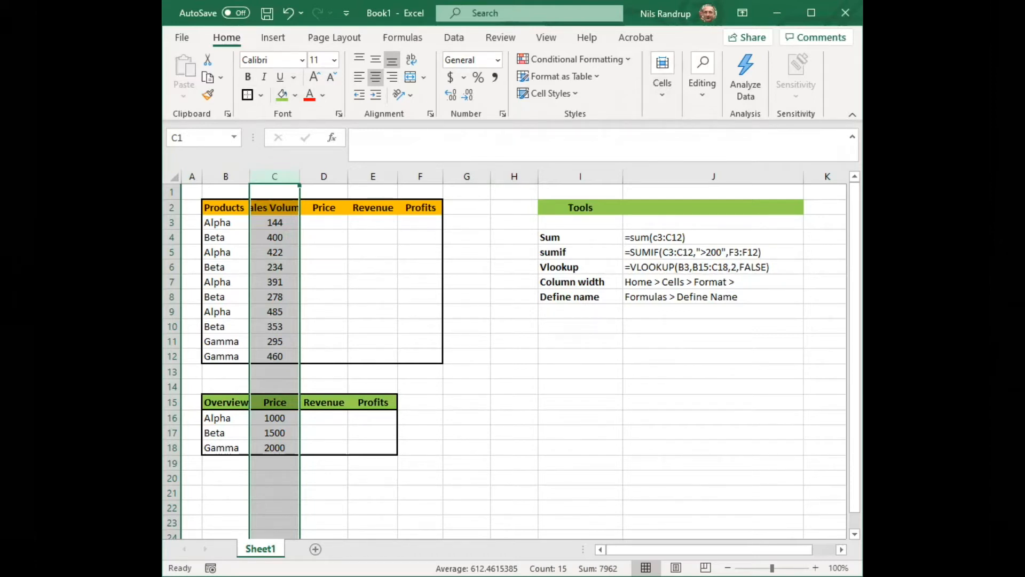
click(666, 92)
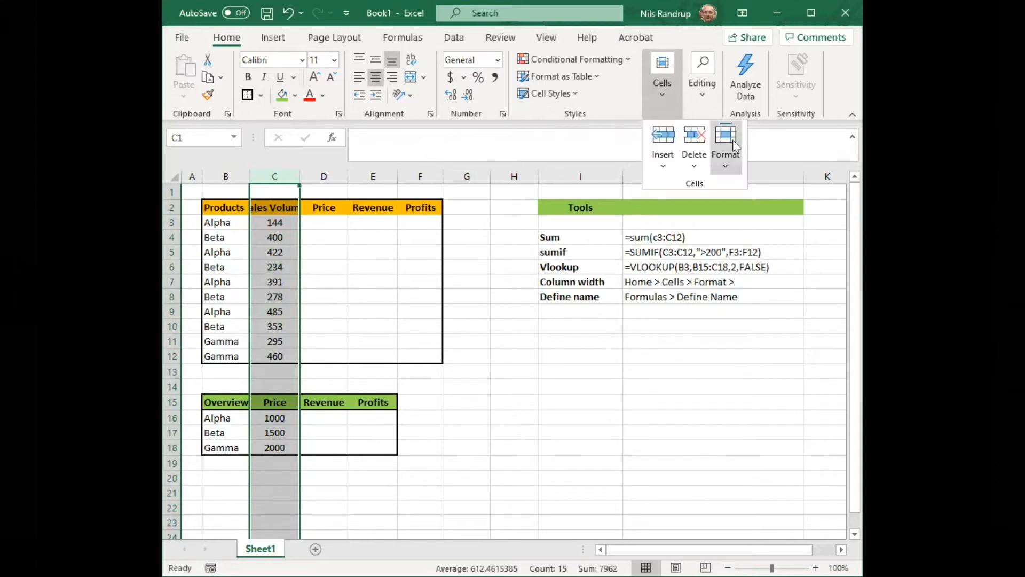
click(736, 145)
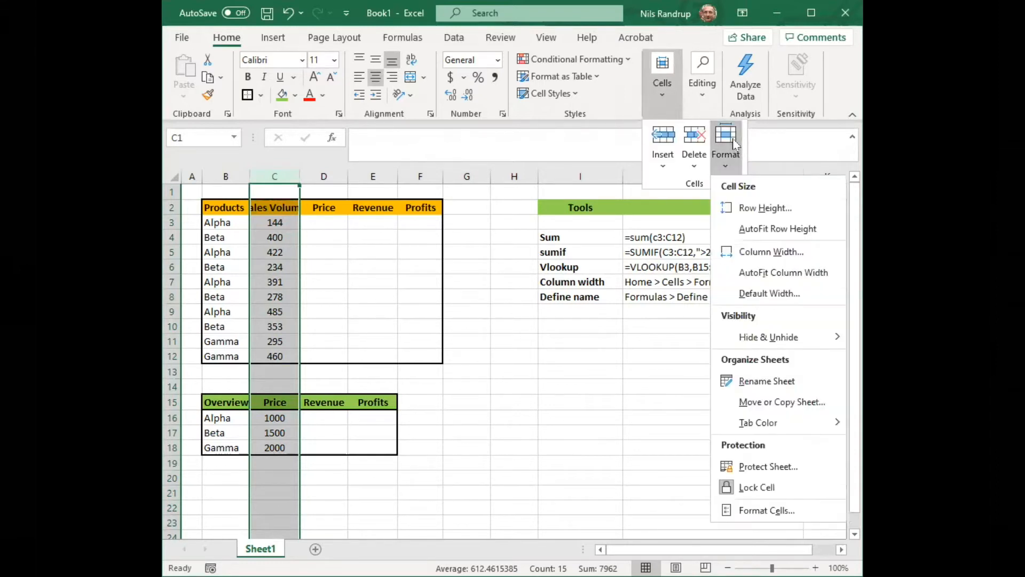
click(812, 260)
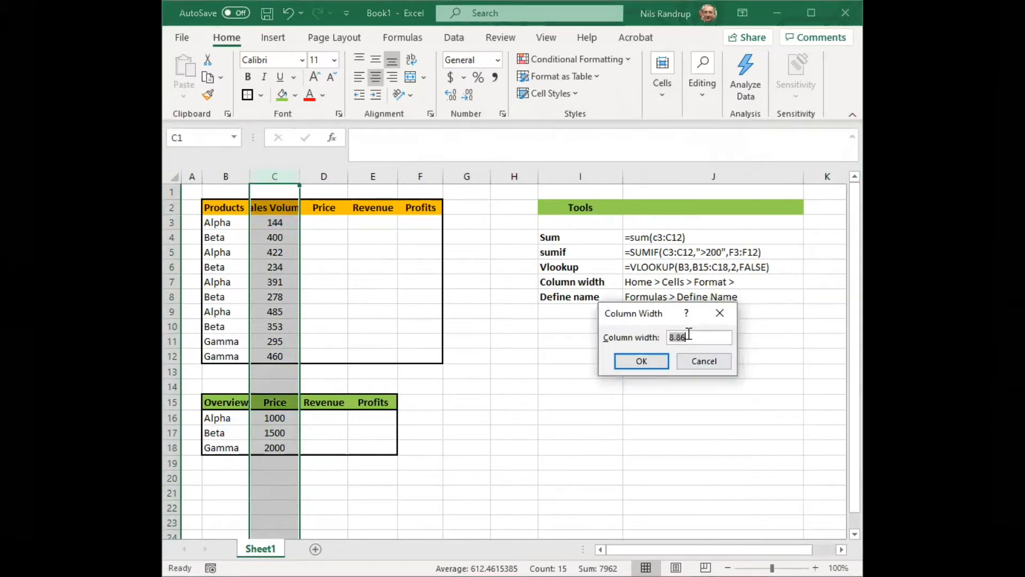
text(12)
key(Return)
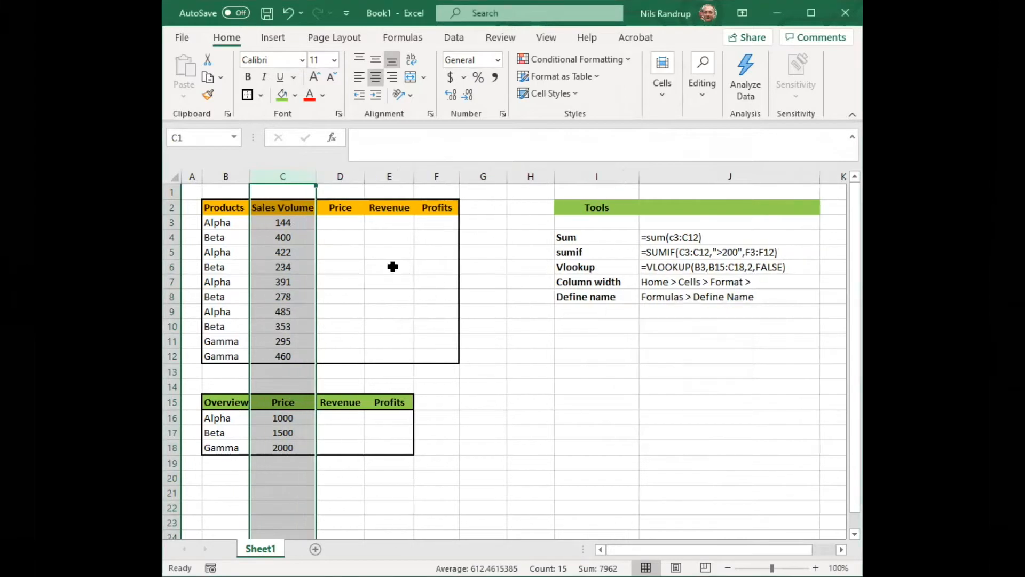
- Manually widen the Sales Volume column slightly more by moving its border with column D
click(295, 212)
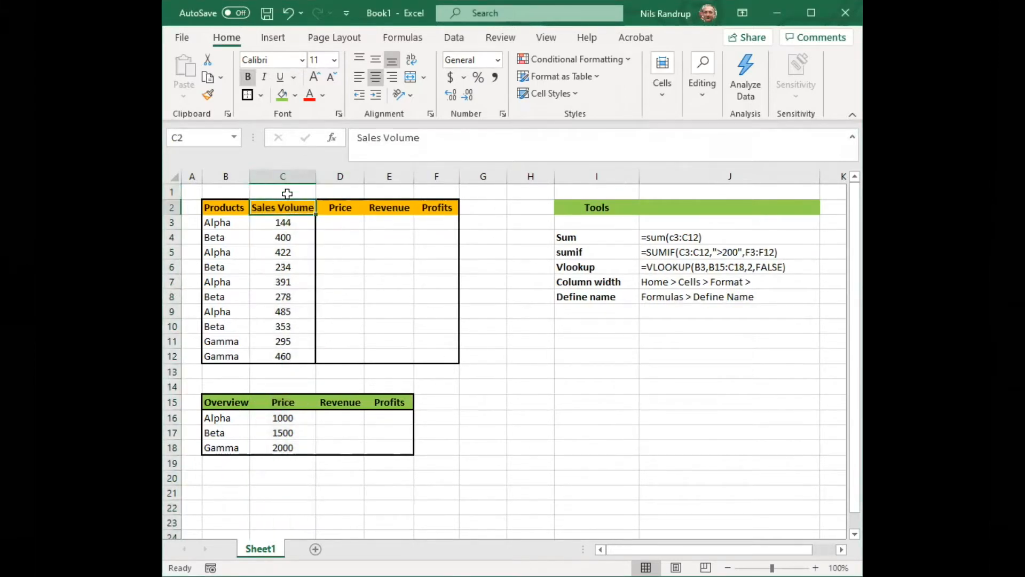
click(291, 177)
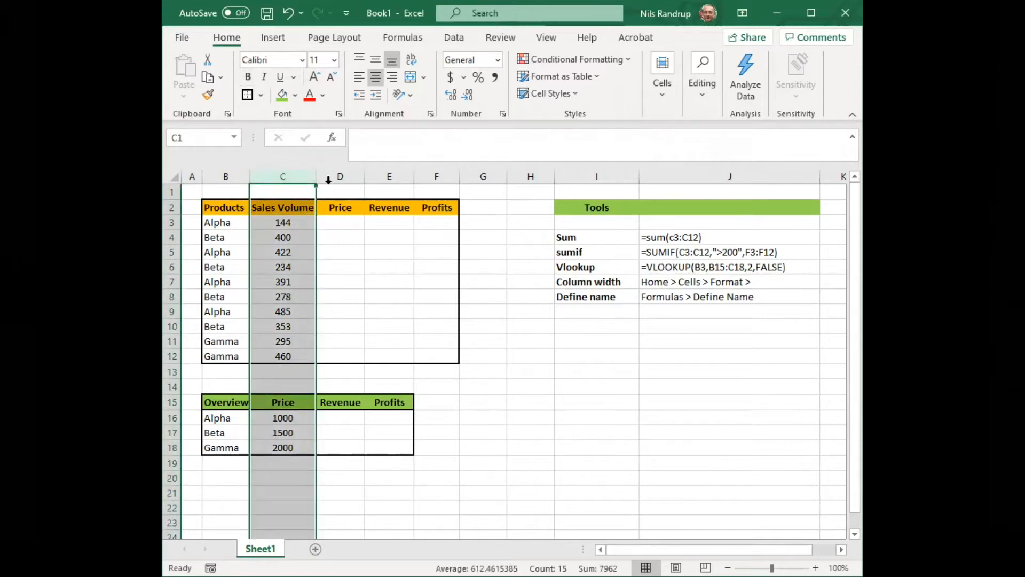
mouse_move(317, 177)
mouse_down()
mouse_move(343, 177)
mouse_move(322, 176)
mouse_up()
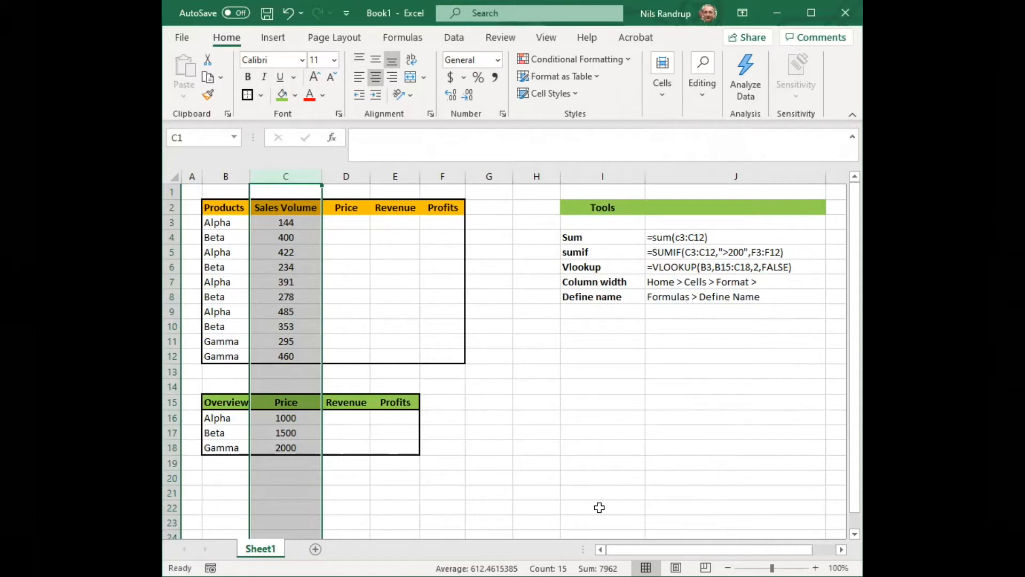
click(456, 490)
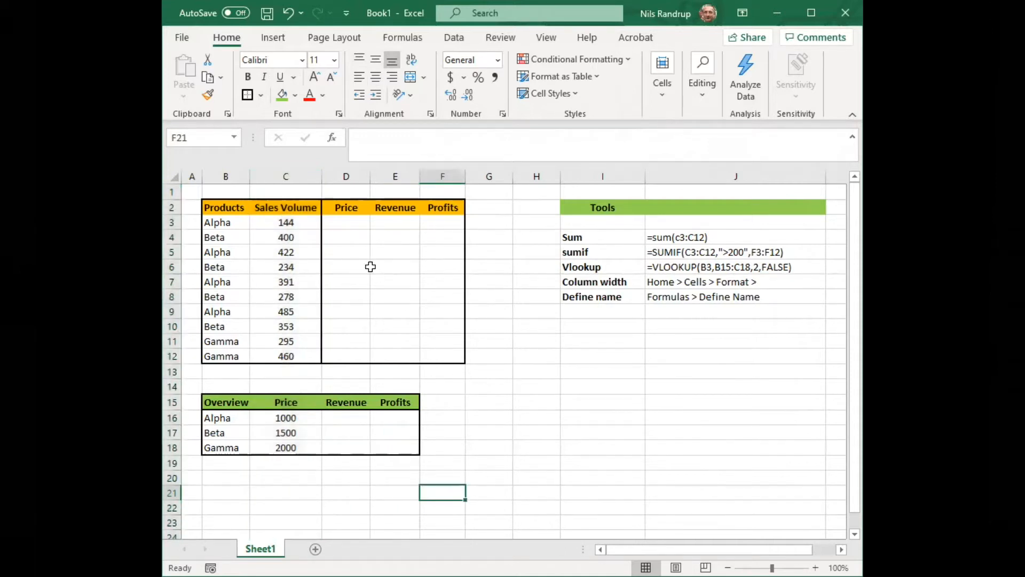
- Insert the VLOOKUP function into D3, the first cell of the Price column in the Products table
click(355, 222)
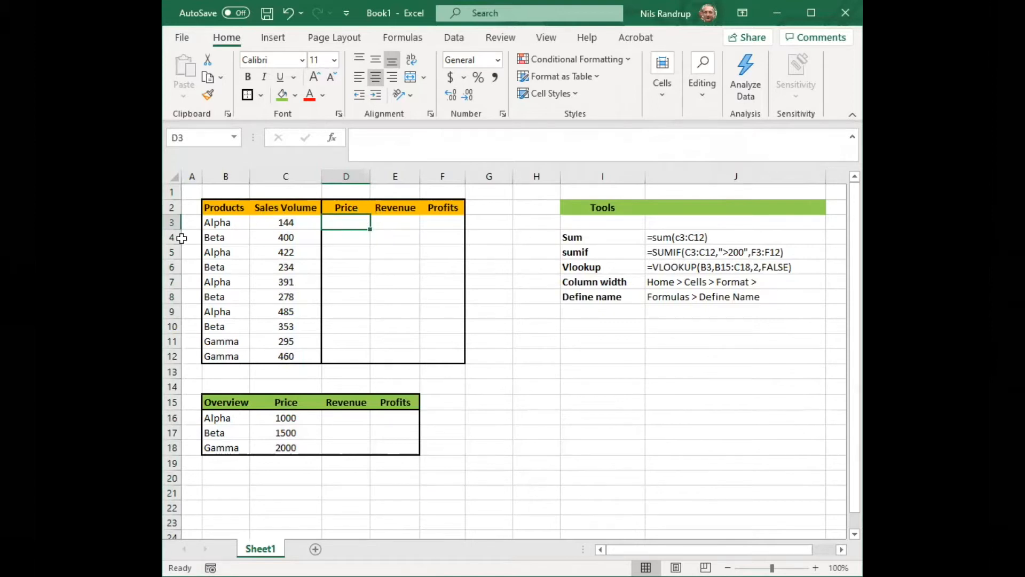
drag(219, 419, 266, 450)
drag(346, 221, 352, 353)
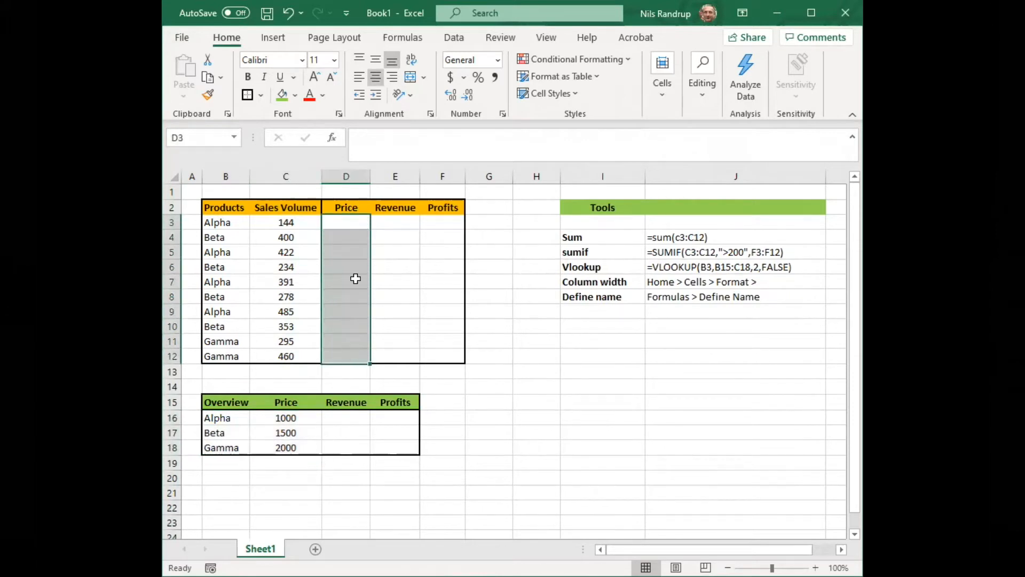
click(347, 222)
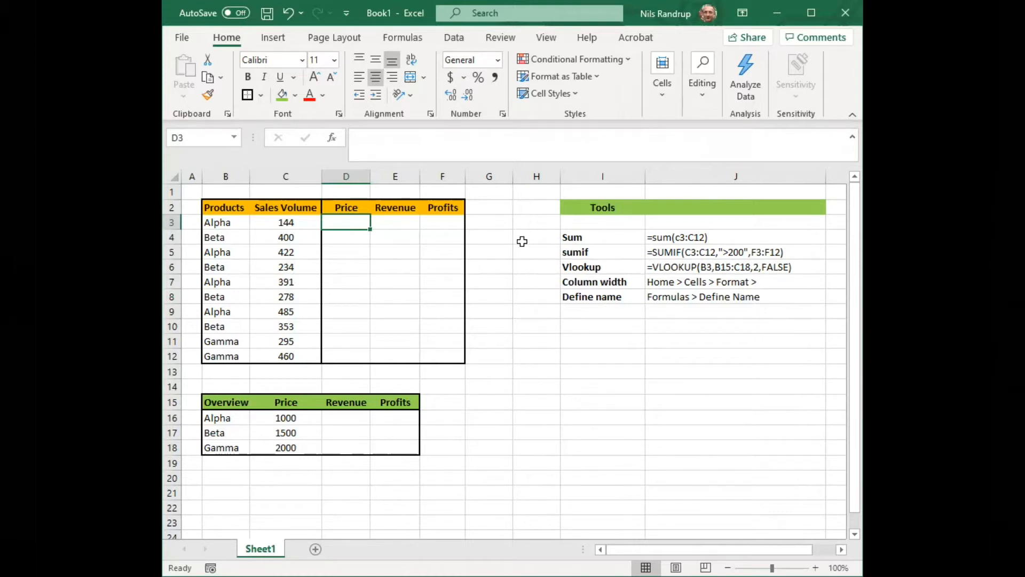
click(403, 37)
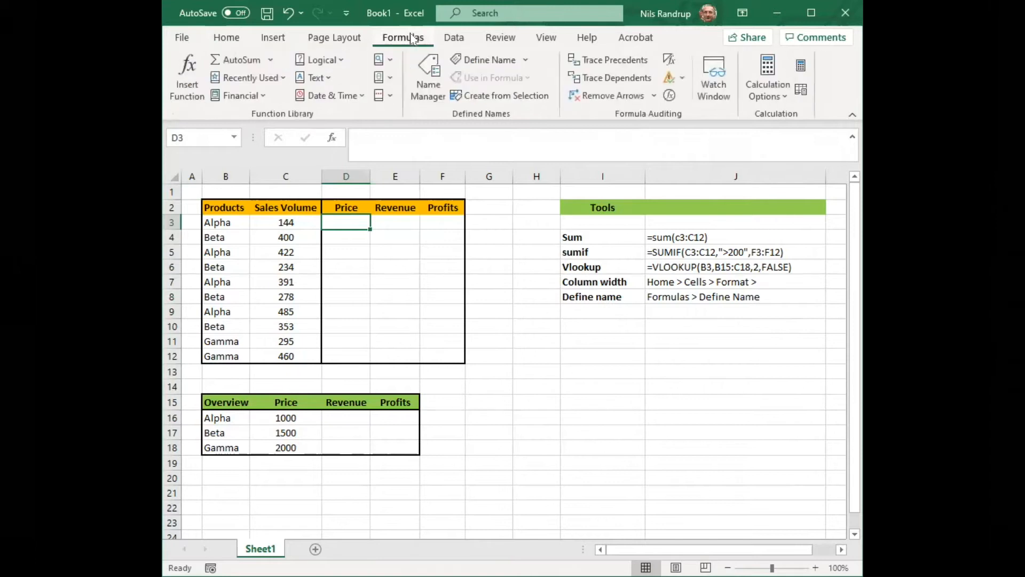
click(187, 75)
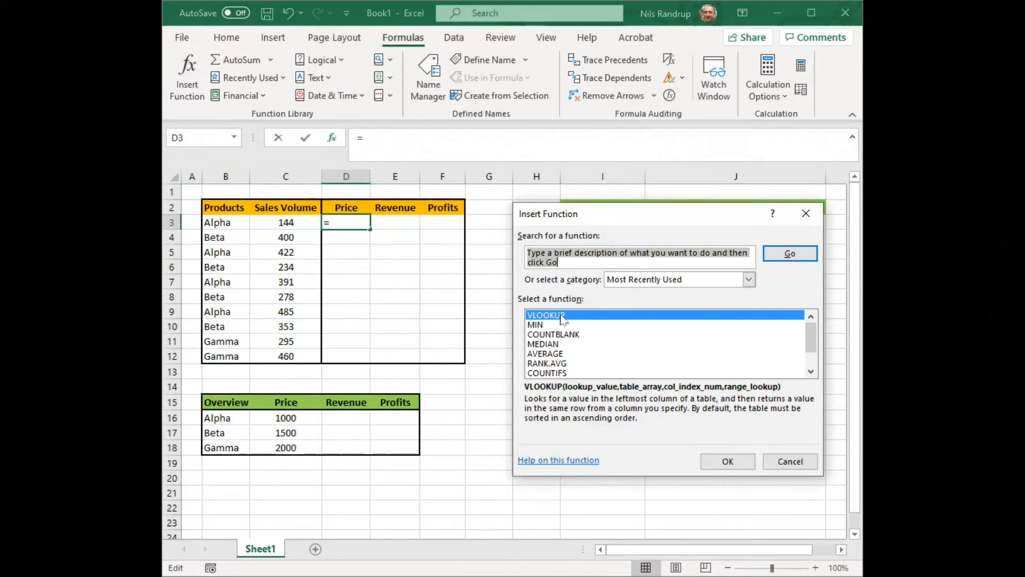
click(717, 460)
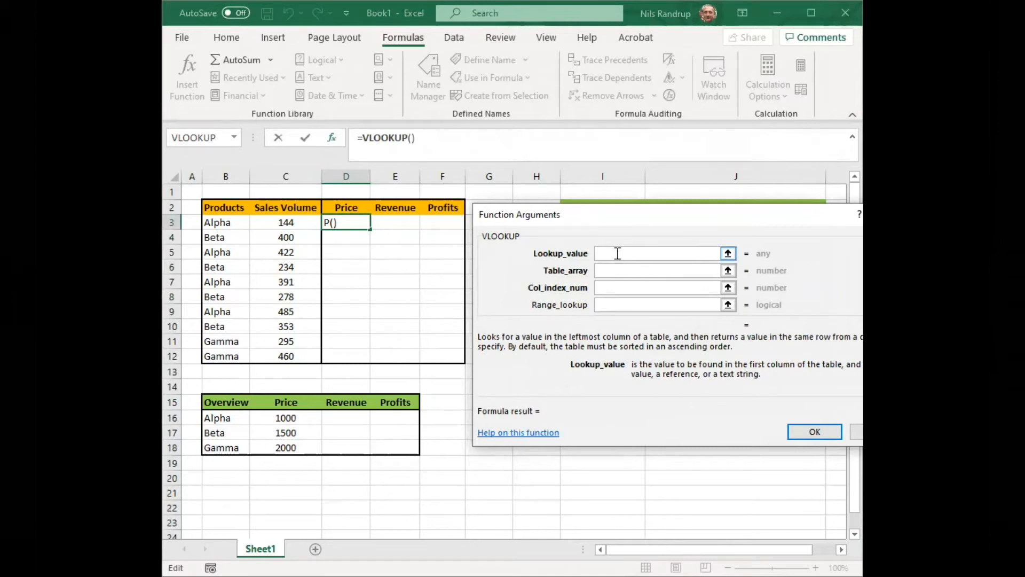
- Set the VLOOKUP lookup value to B3 and the table array to B16:C18 in the Overview table
click(237, 225)
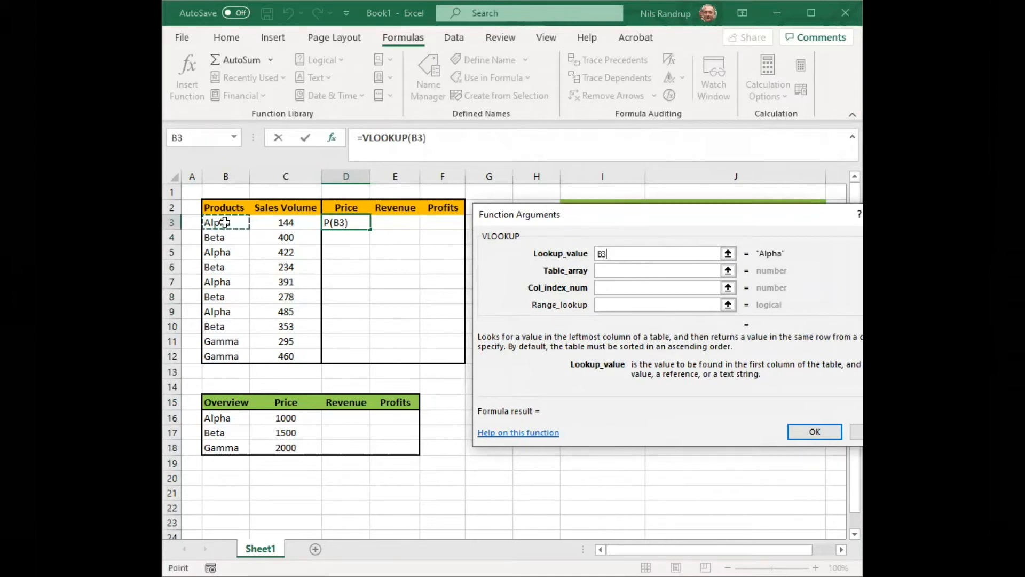
click(616, 269)
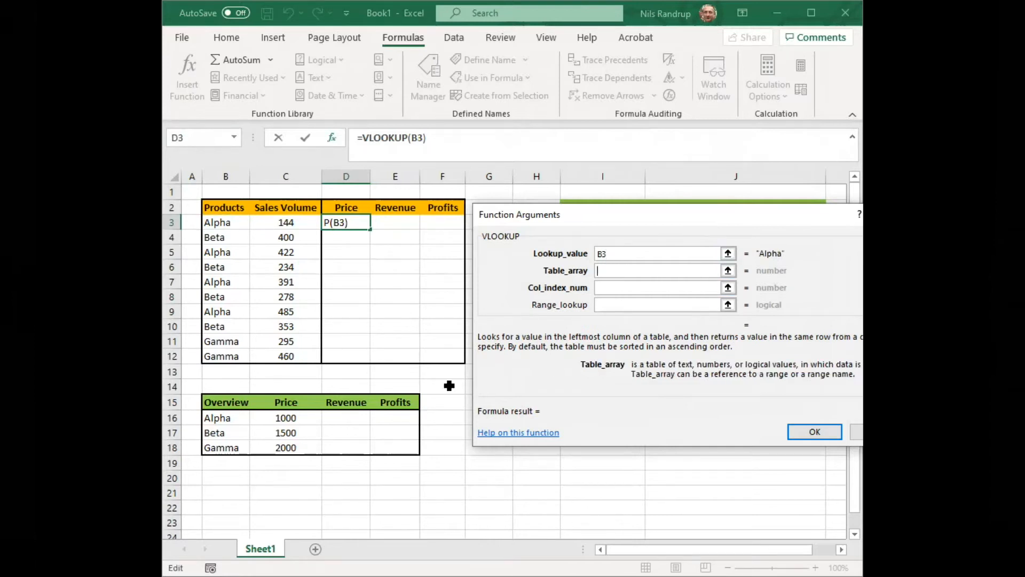
click(221, 417)
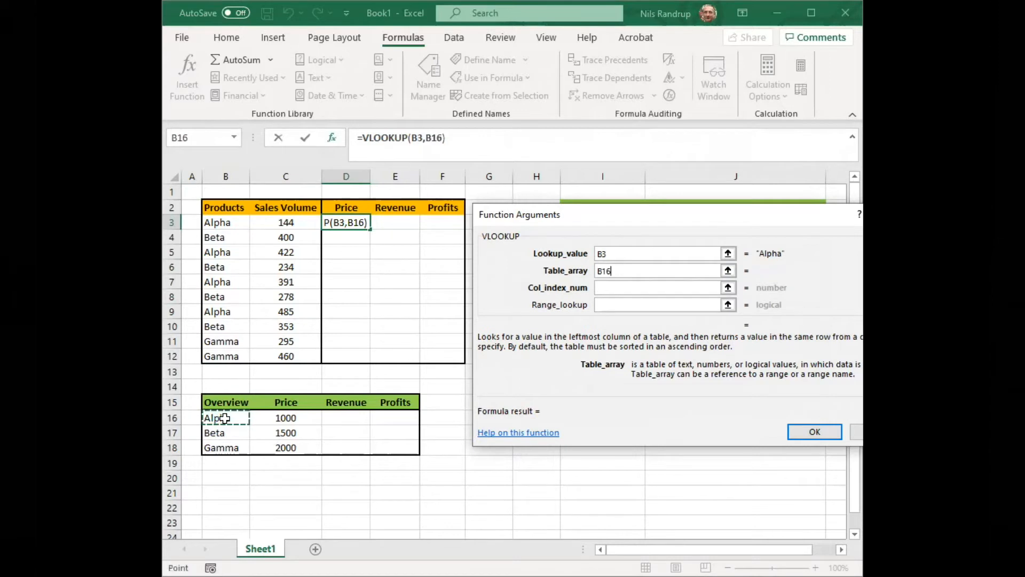
drag(224, 418, 280, 452)
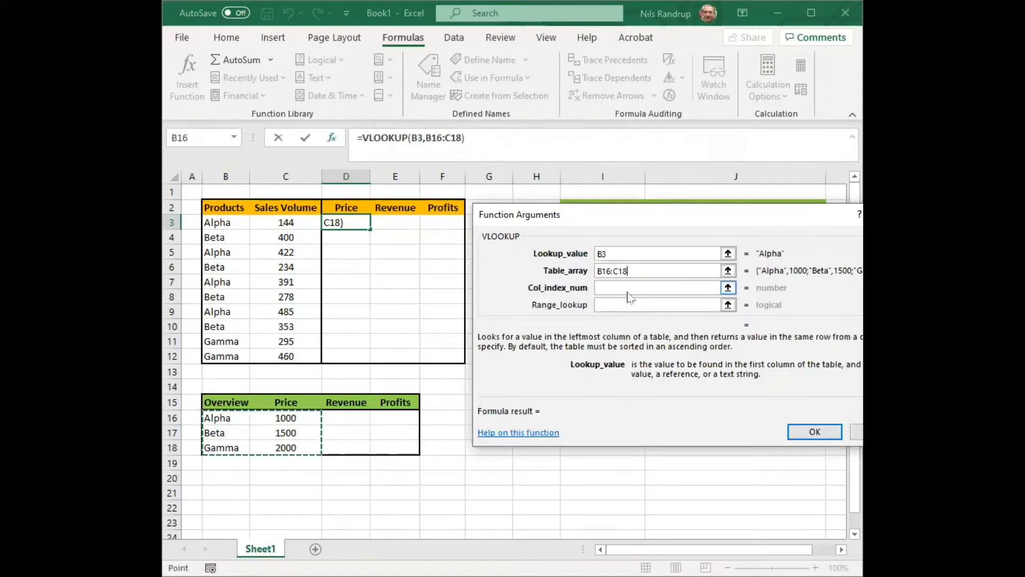
- Set the VLOOKUP column index to 2 and the range lookup to false, and enter the formula in D3
click(629, 288)
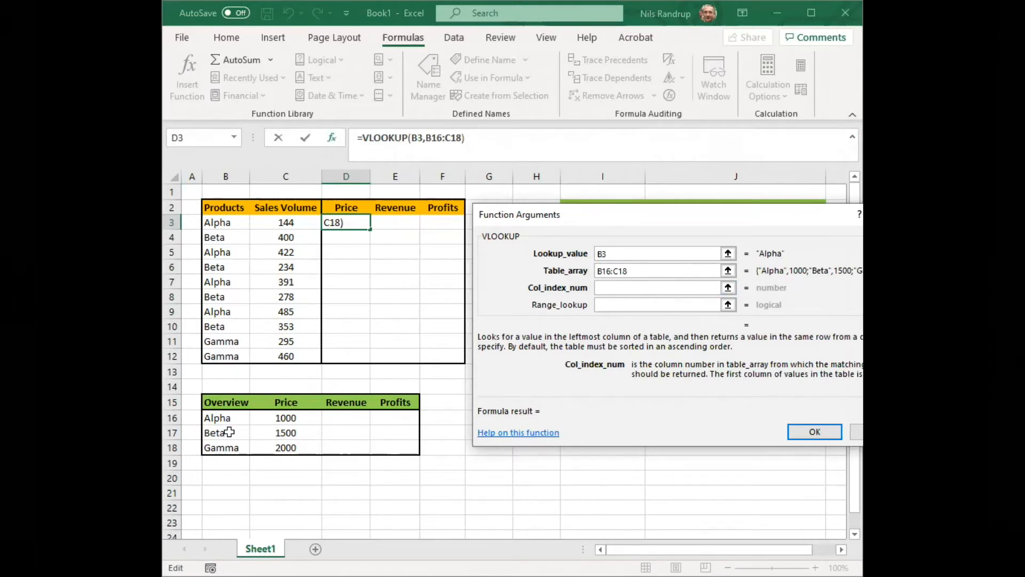
text(2)
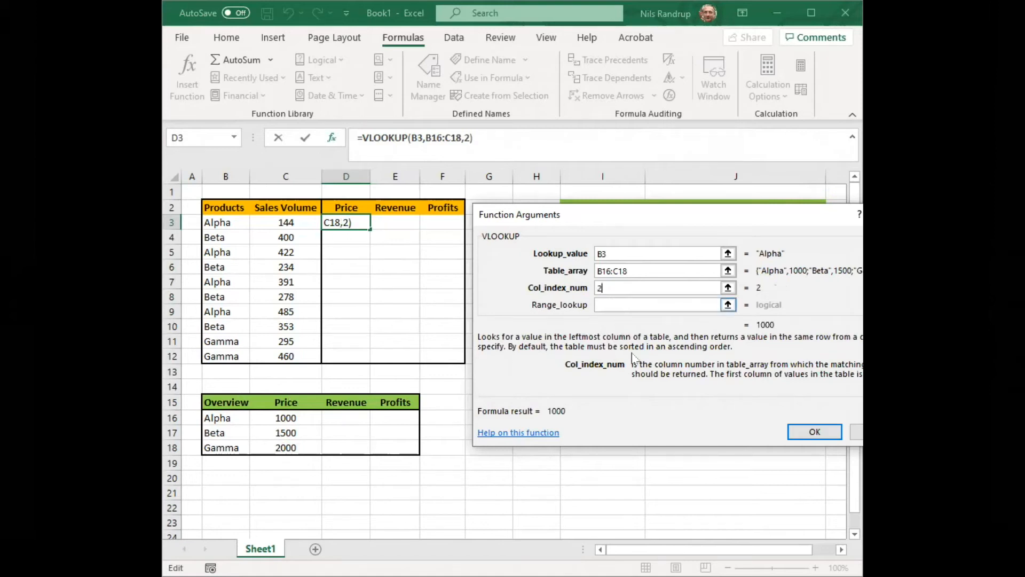
click(610, 304)
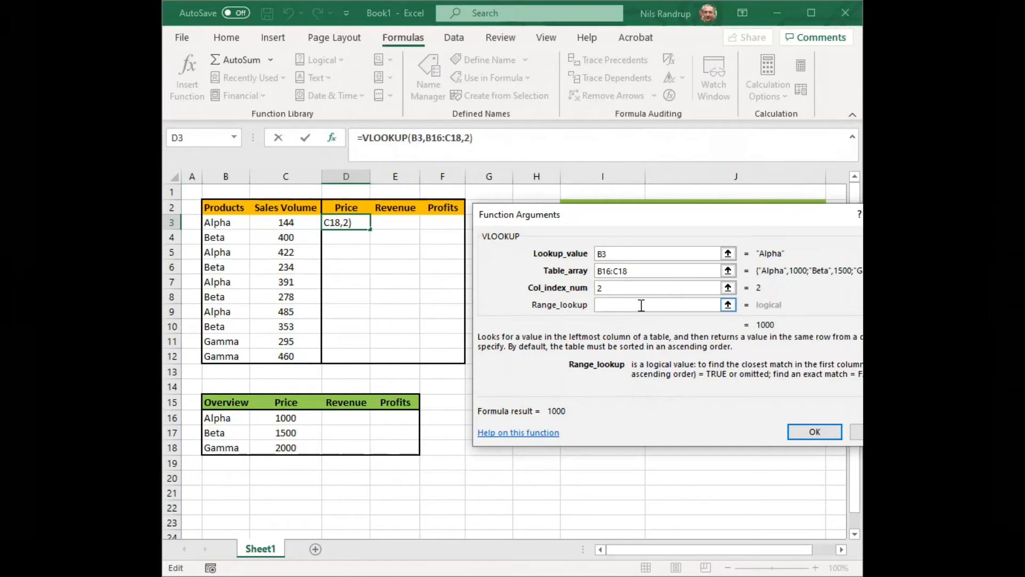
text(false)
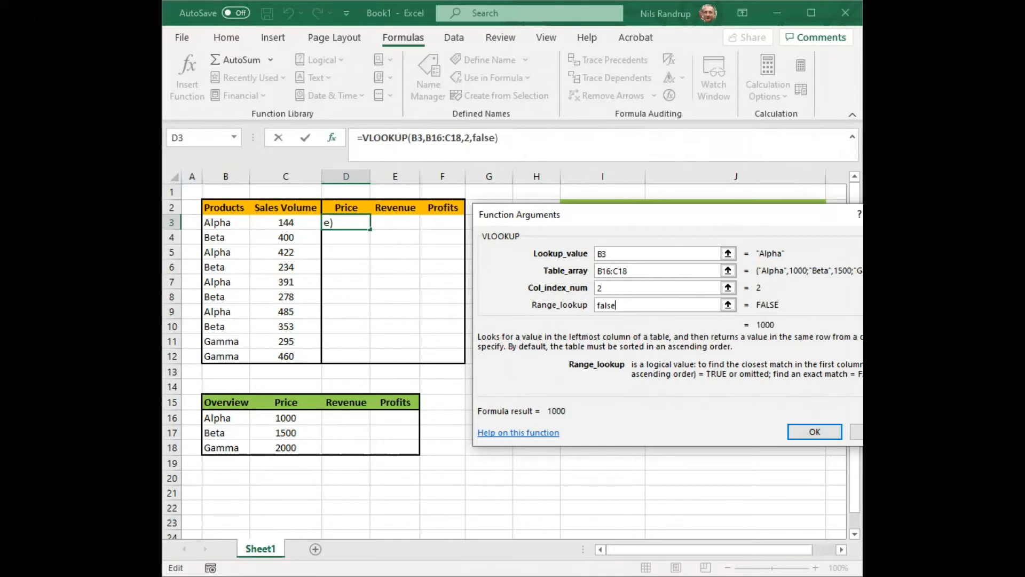
click(816, 431)
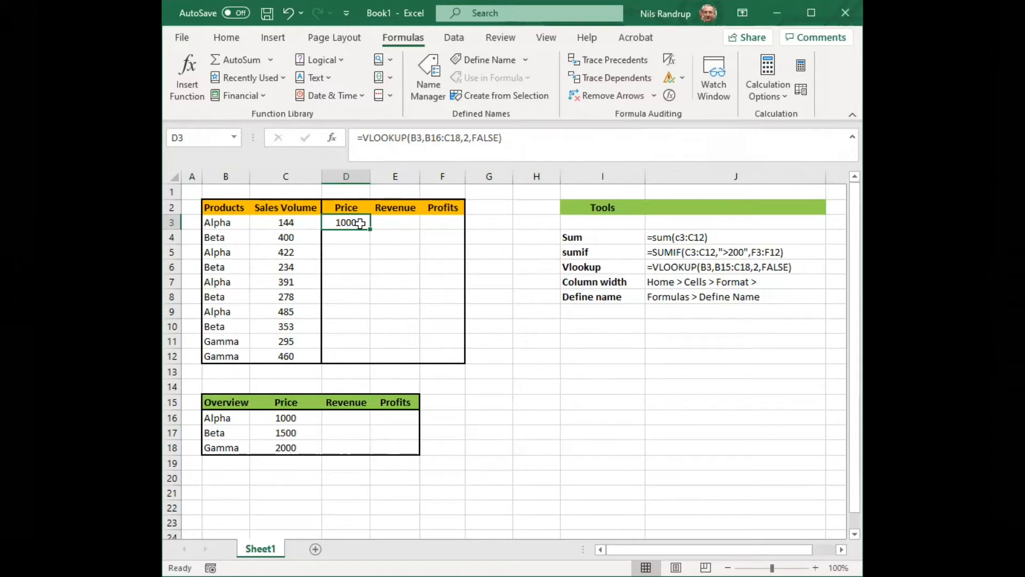
- Undo the accidental clearing of D3 and fill its VLOOKUP formula down the Price column to D12
mouse_move(370, 230)
mouse_down()
mouse_move(371, 362)
mouse_move(367, 222)
mouse_up()
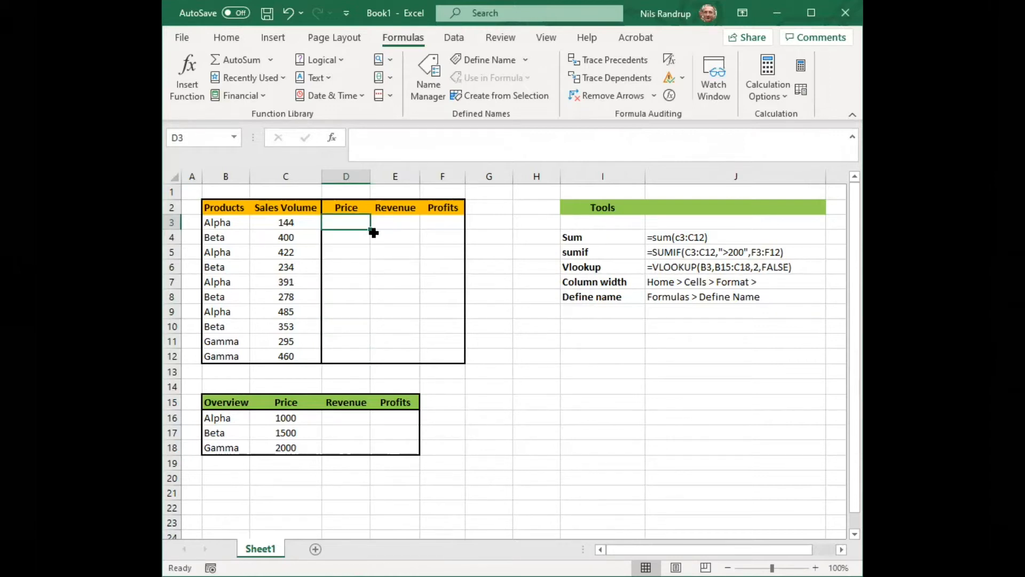
click(287, 13)
drag(370, 229, 361, 359)
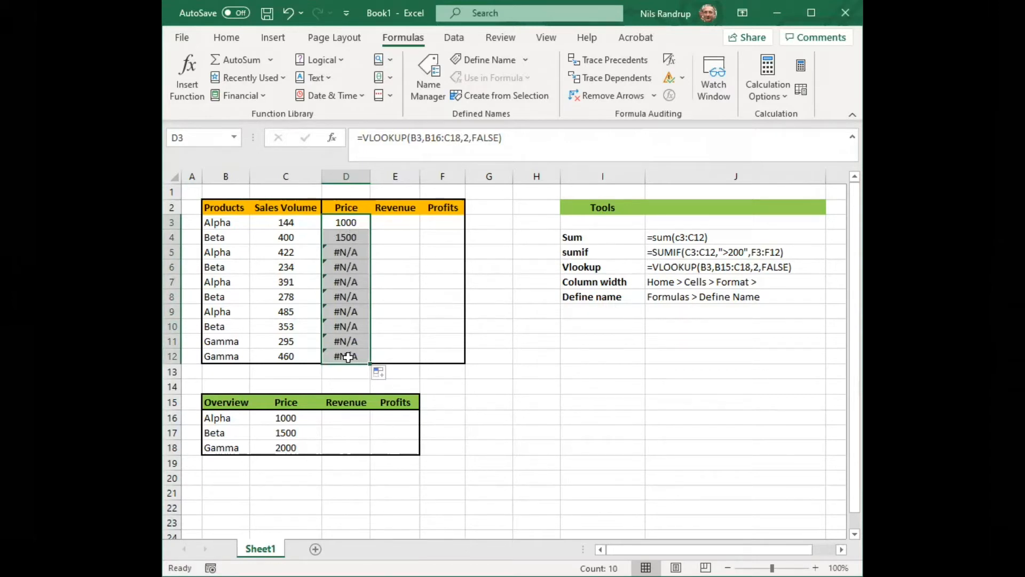
- Examine which lookup table ranges the copied VLOOKUP formulas in D4 and D6 refer to, compared with D3
click(352, 228)
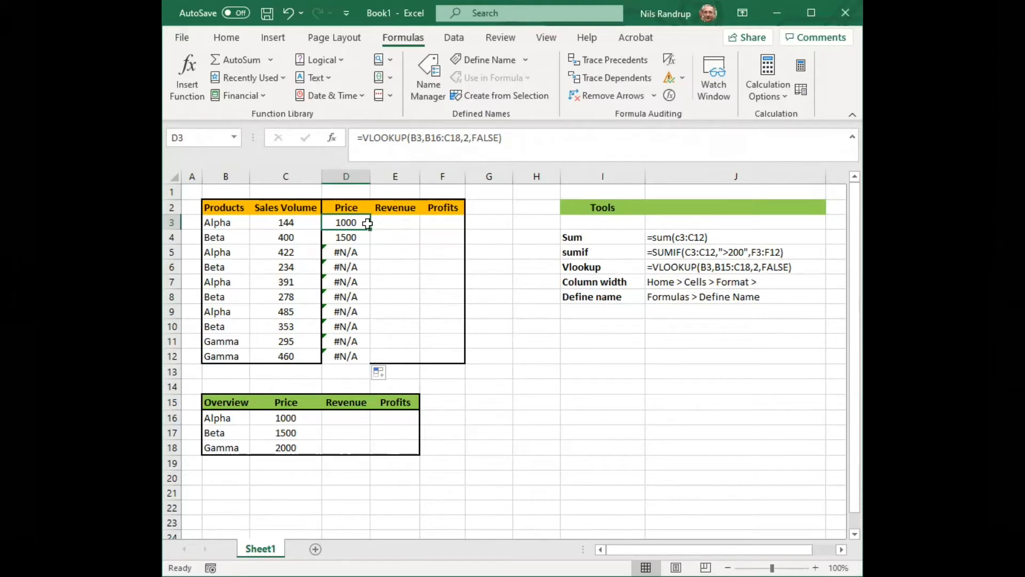
click(357, 237)
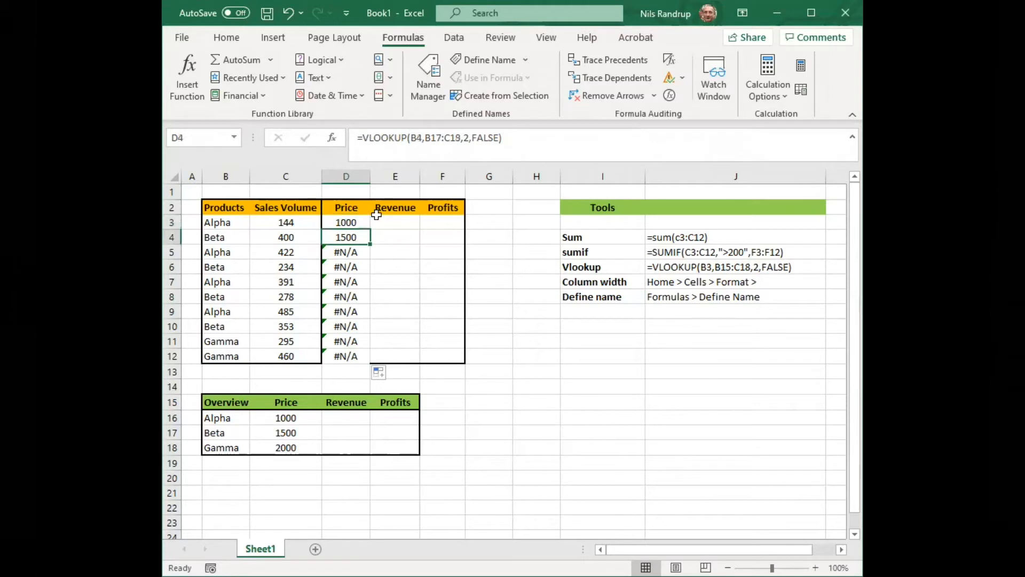
click(524, 140)
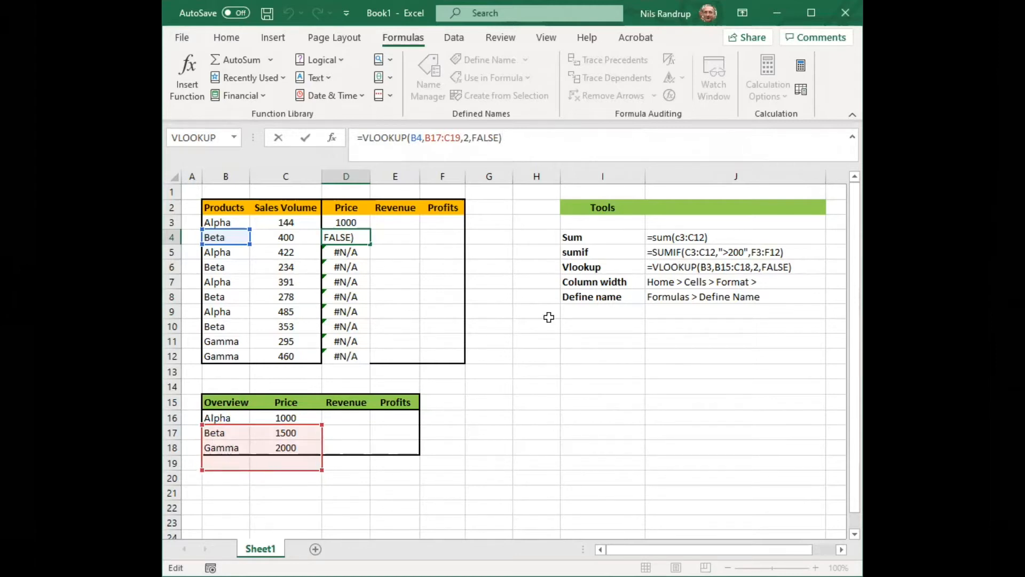
click(599, 479)
click(350, 273)
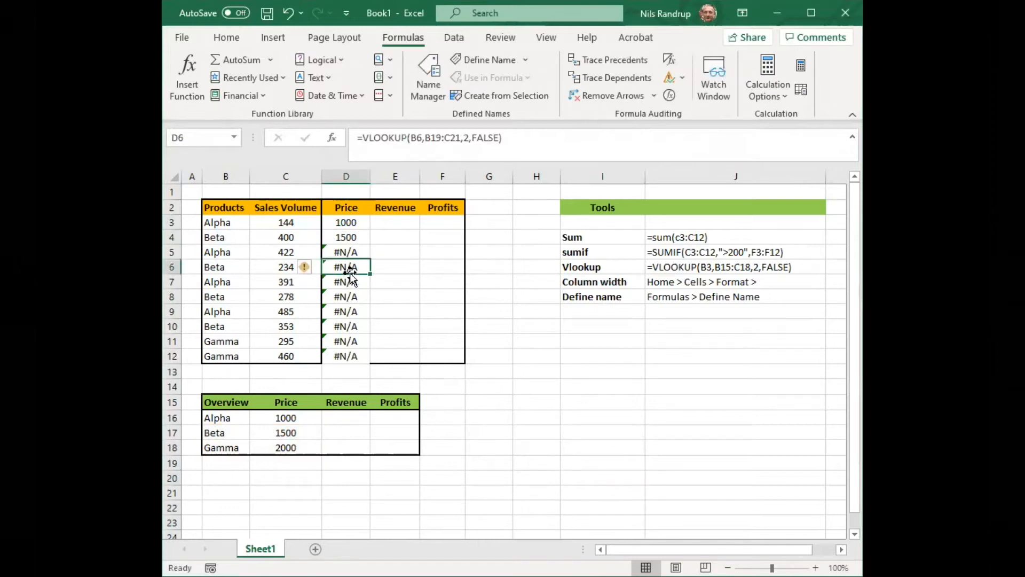
click(541, 150)
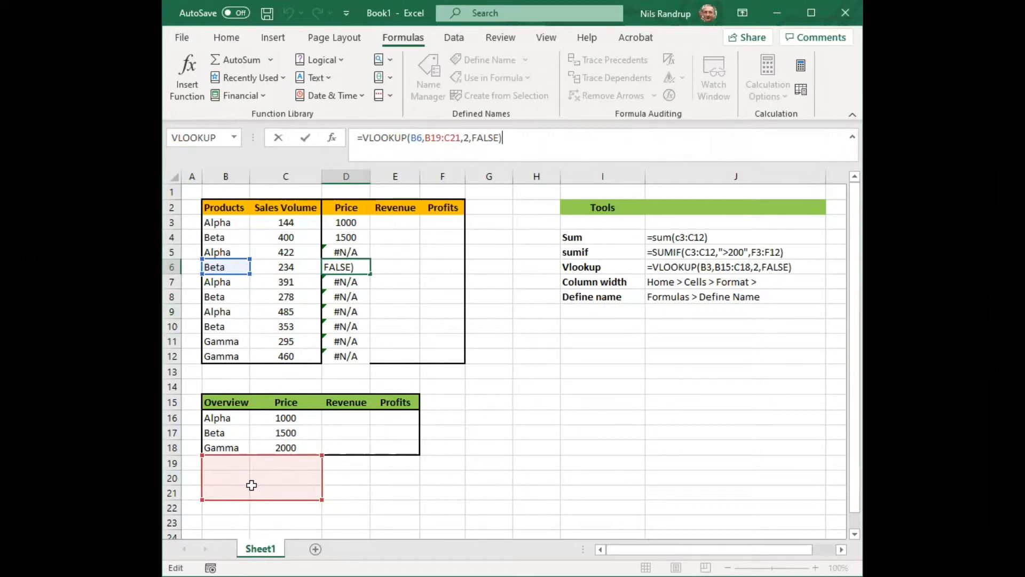
click(519, 460)
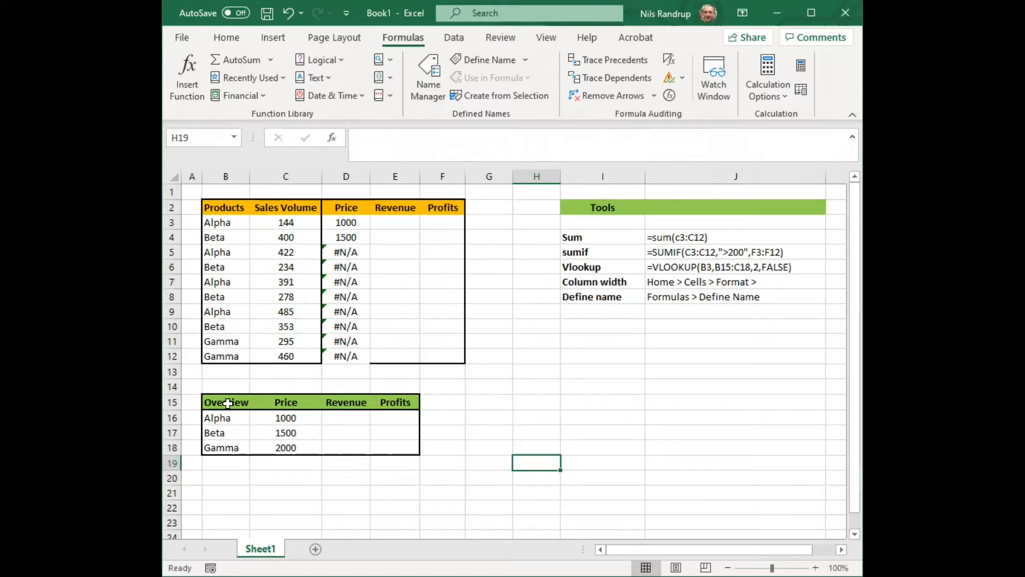
- Define the name PriceList for the product and price cells B16:C18 of the Overview table
drag(219, 416, 278, 451)
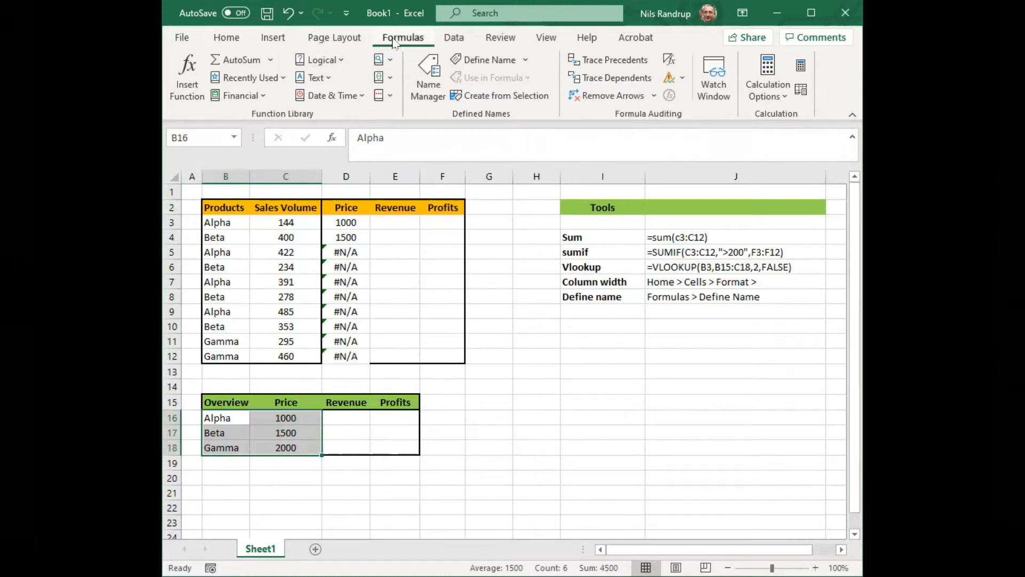
click(483, 59)
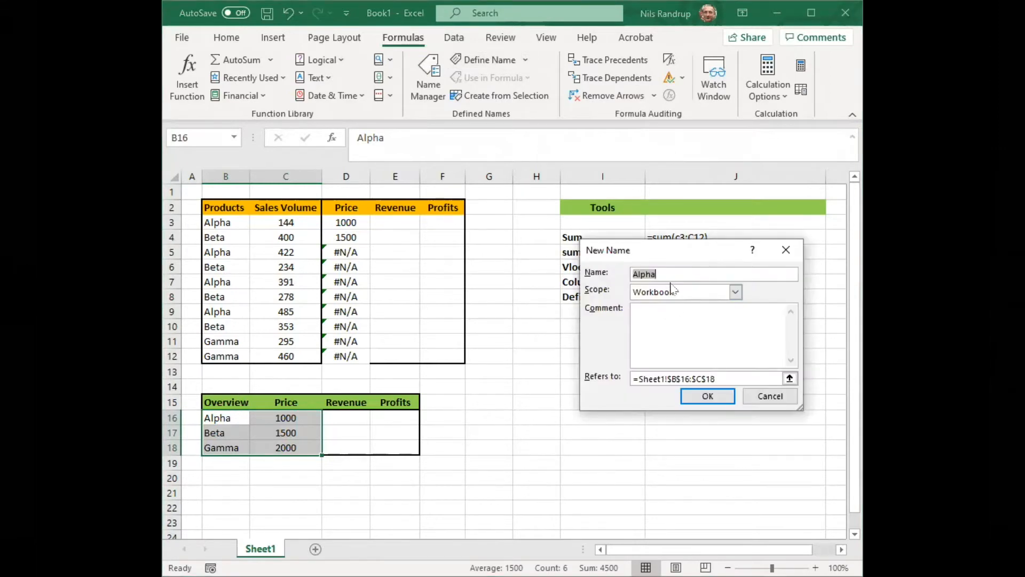
text(Pr)
click(715, 399)
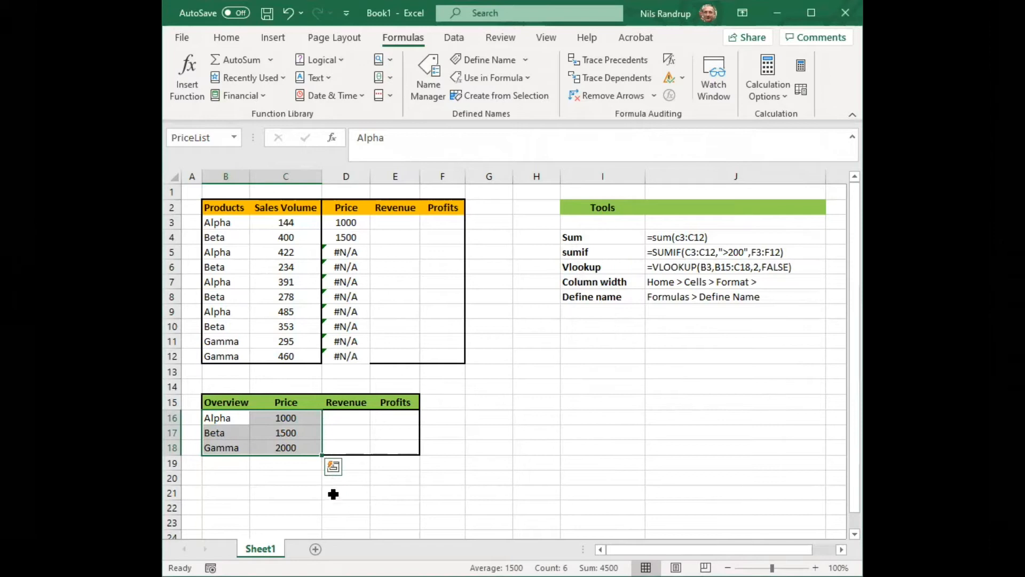
click(344, 506)
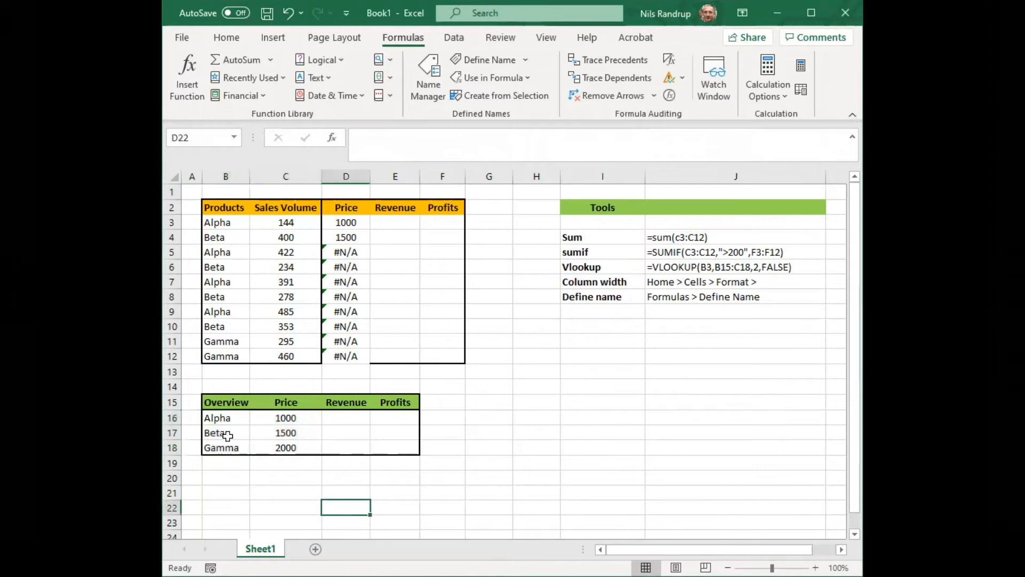
- Replace the table array B16:C18 in D3's VLOOKUP formula with the defined name PriceList
click(343, 224)
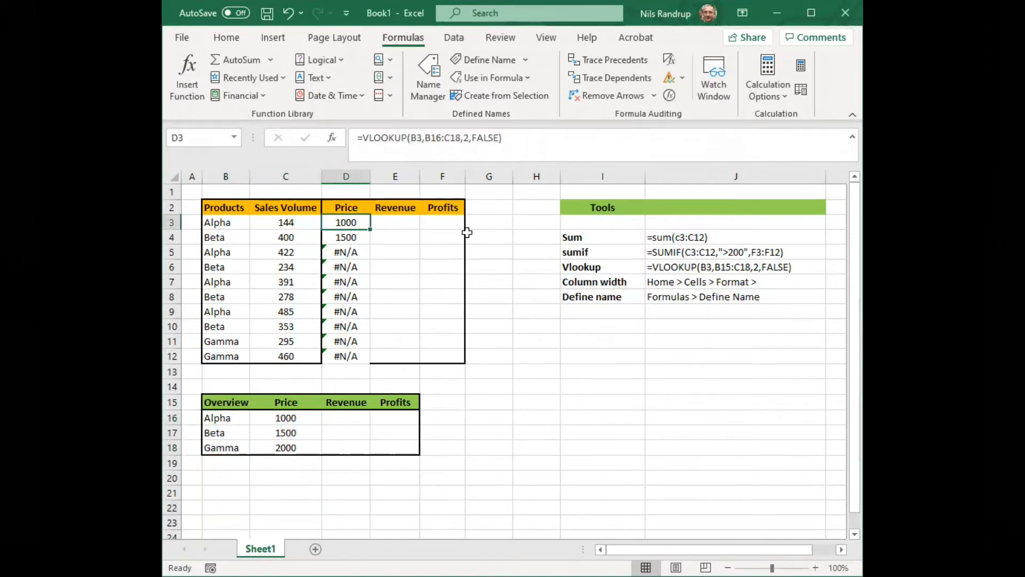
click(343, 240)
click(346, 252)
click(346, 224)
drag(426, 137, 460, 139)
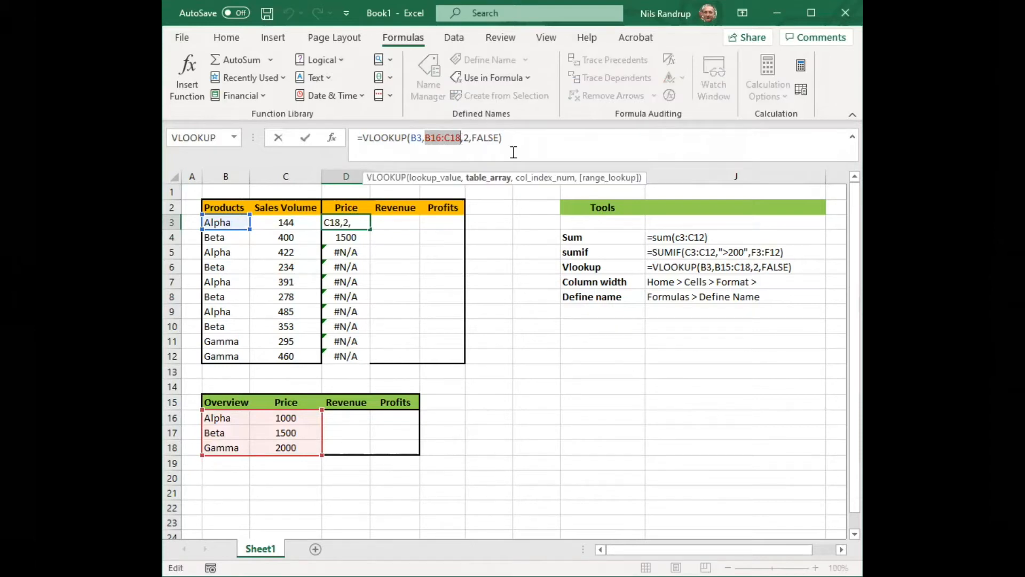
text(Pricelist)
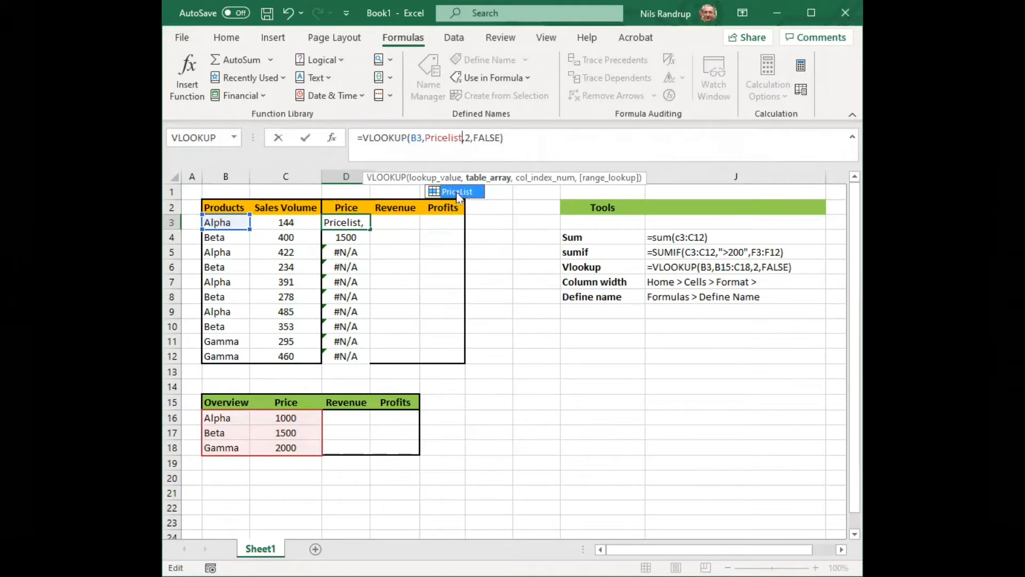
key(Return)
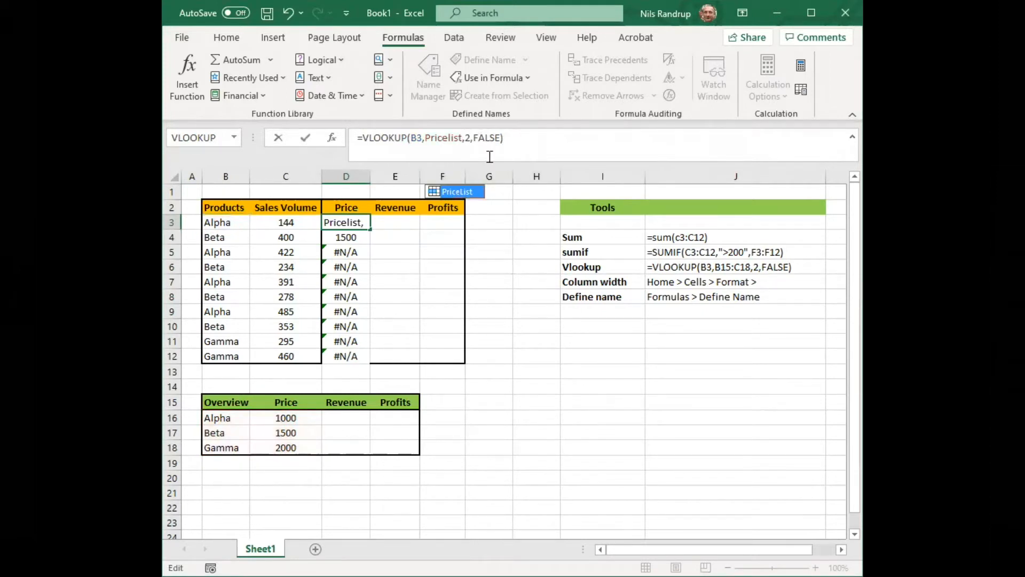
click(442, 297)
- Fill the VLOOKUP formula from D3 down the Price column to D12
click(353, 223)
drag(369, 232, 361, 365)
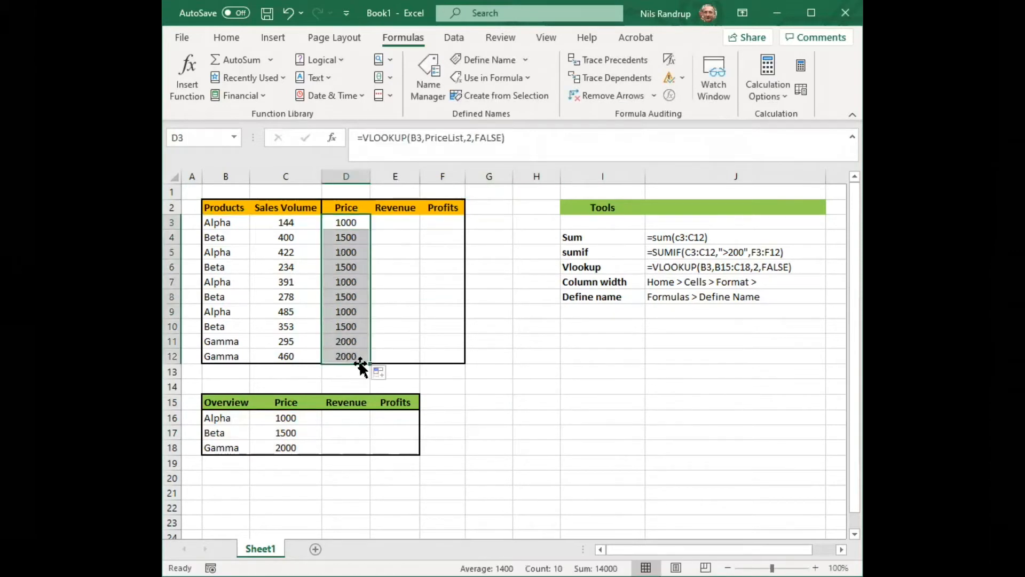
click(556, 430)
- Apply a thick outside border around the Price, Revenue and Profits block D2:F12
drag(336, 206, 432, 345)
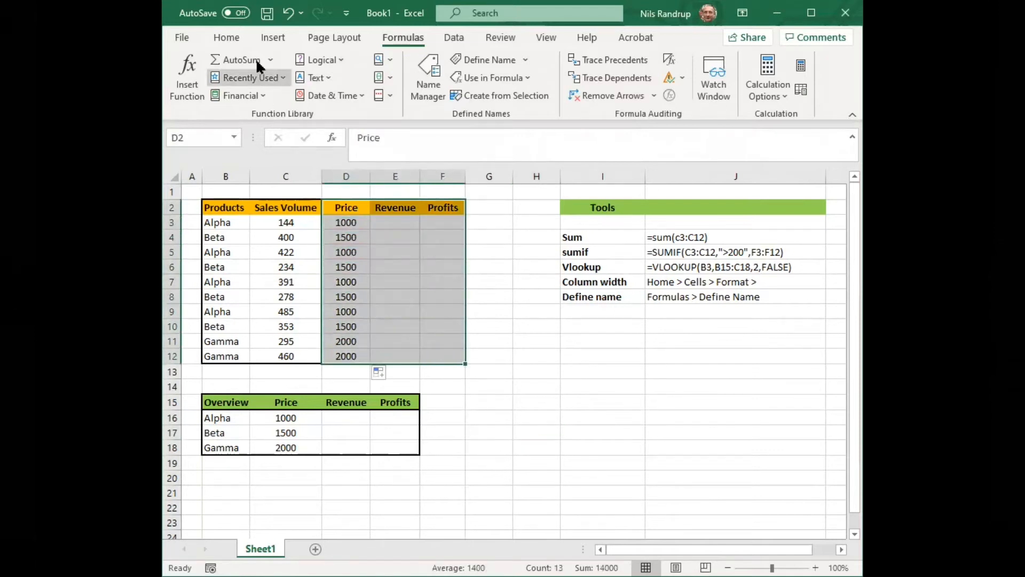
click(226, 37)
click(247, 95)
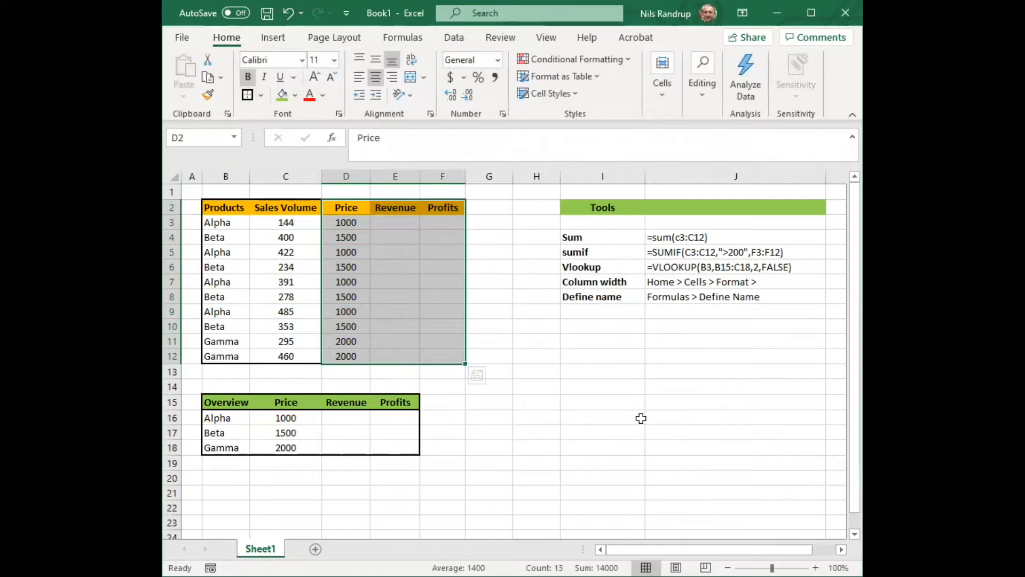
click(641, 416)
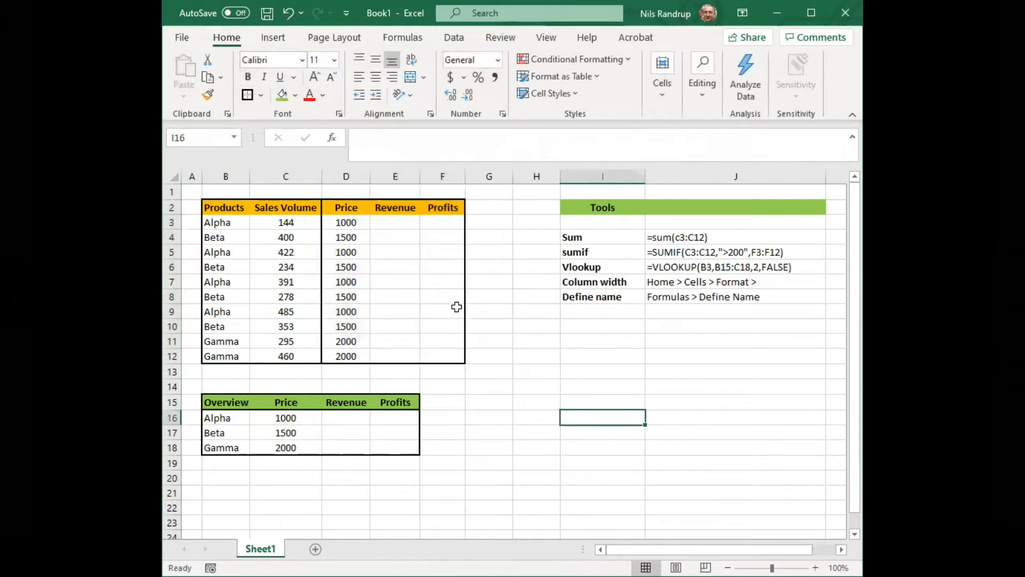
- Examine the VLOOKUP formulas cell by cell down the Price column to check their lookup values and table array
click(361, 219)
key(Down)
key(Down)
key(Down)
key(Down)
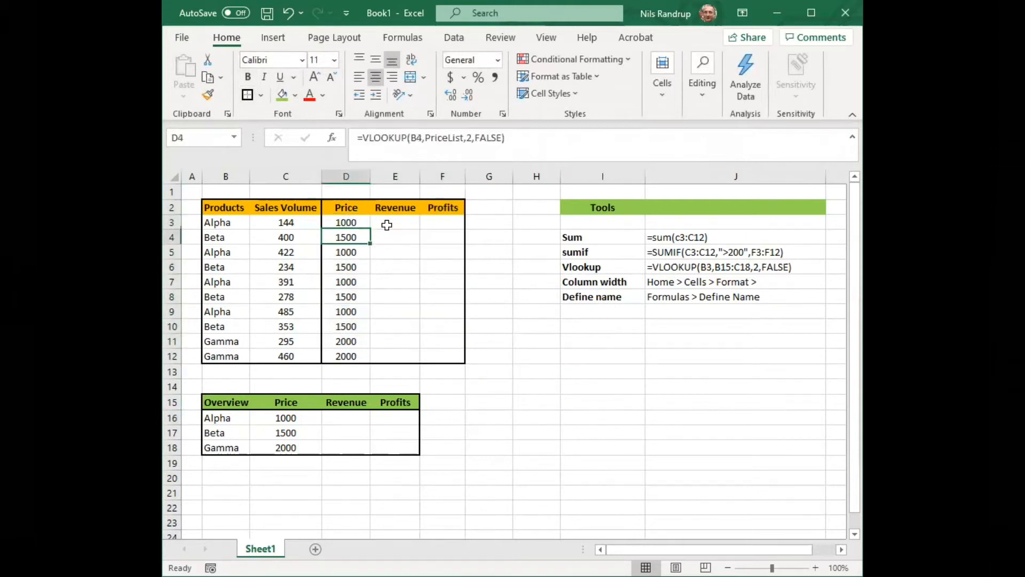
key(Down)
key(Down)
key(Down)
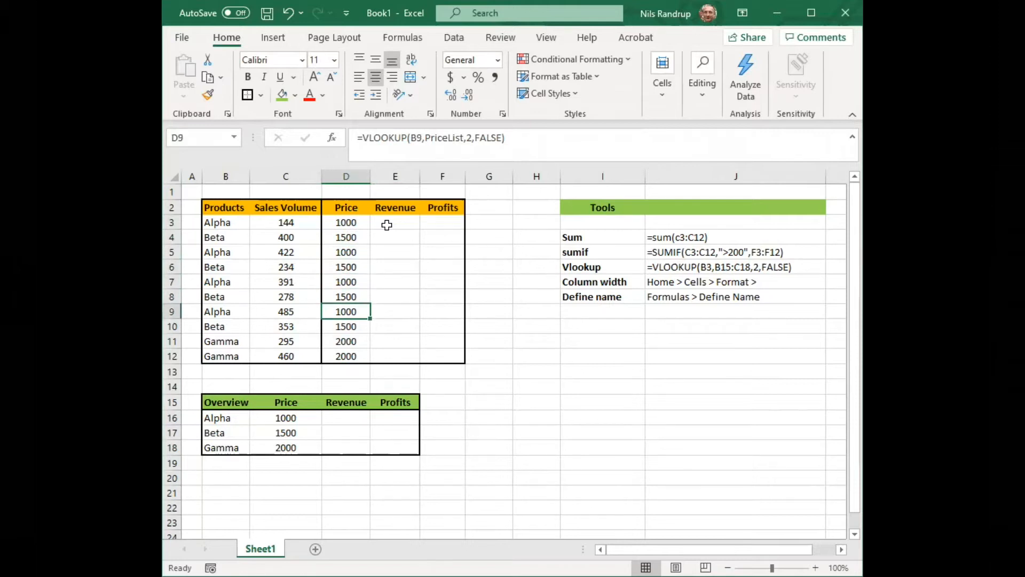
key(Up)
key(Up)
key(Up)
key(Up)
key(Up)
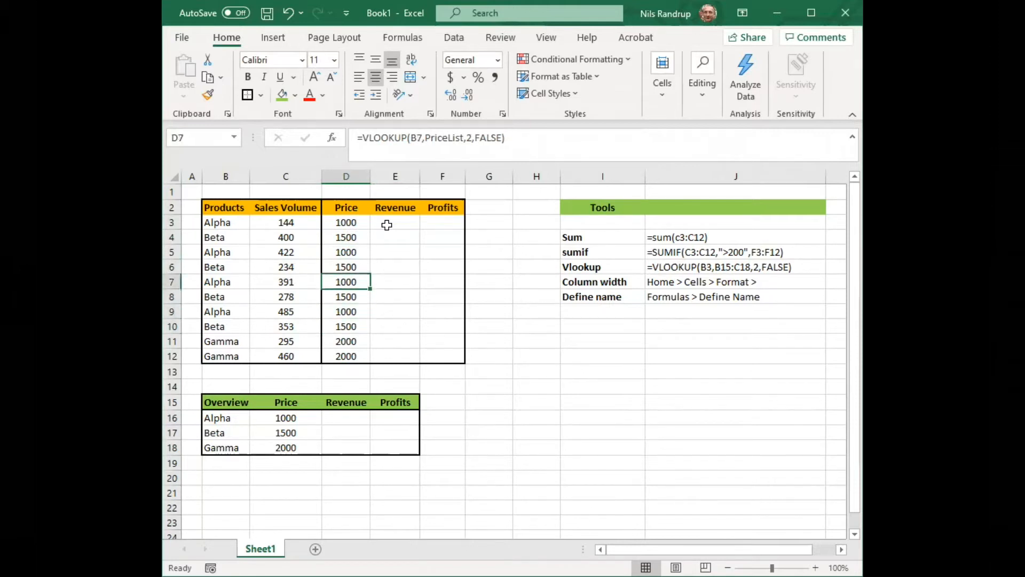
key(Down)
key(Down)
key(Down)
key(Down)
key(Down)
key(Down)
key(Down)
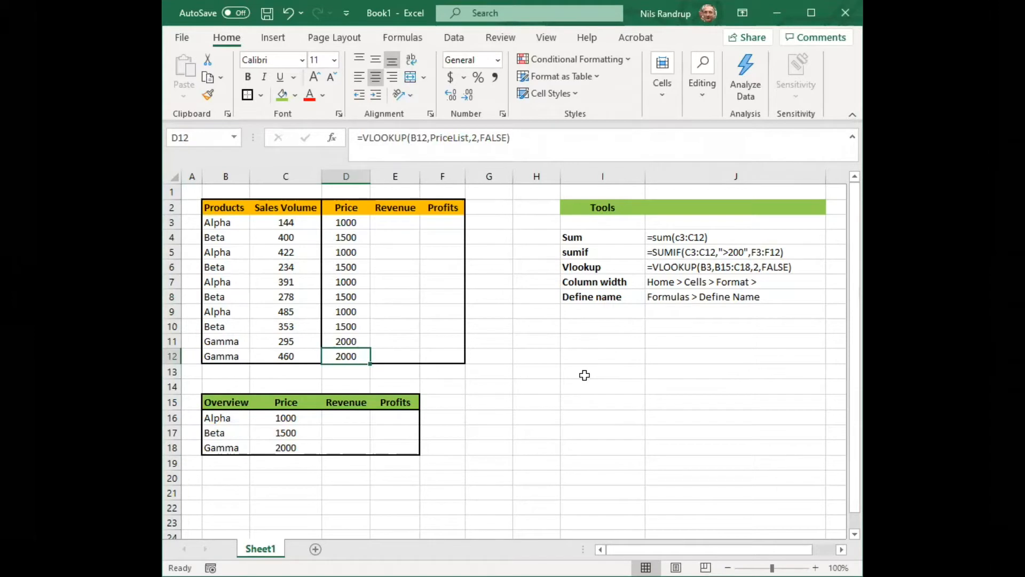
- Enter the formula =C3*D3 in E3 to calculate revenue from sales volume and price
click(396, 222)
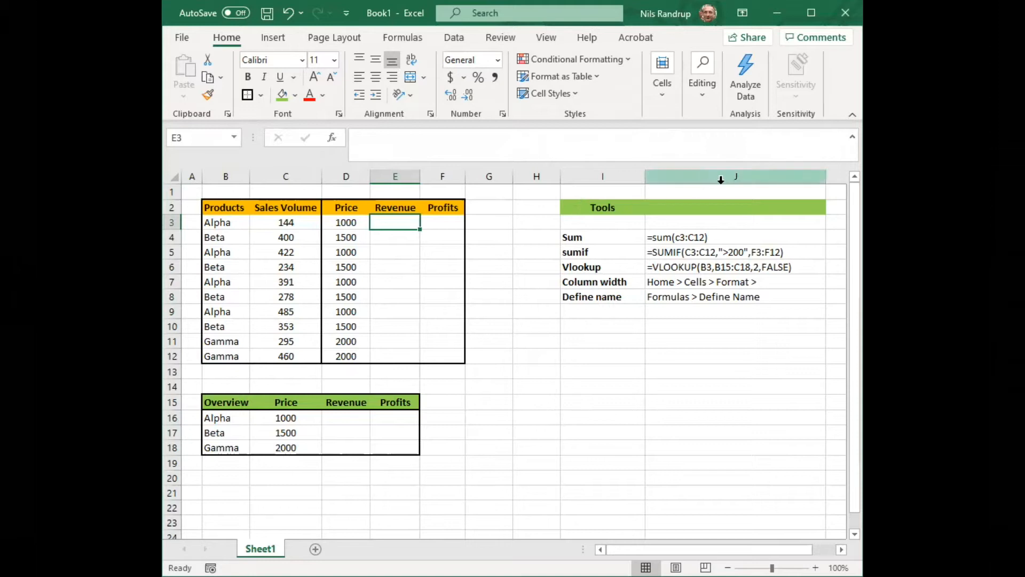
text(=)
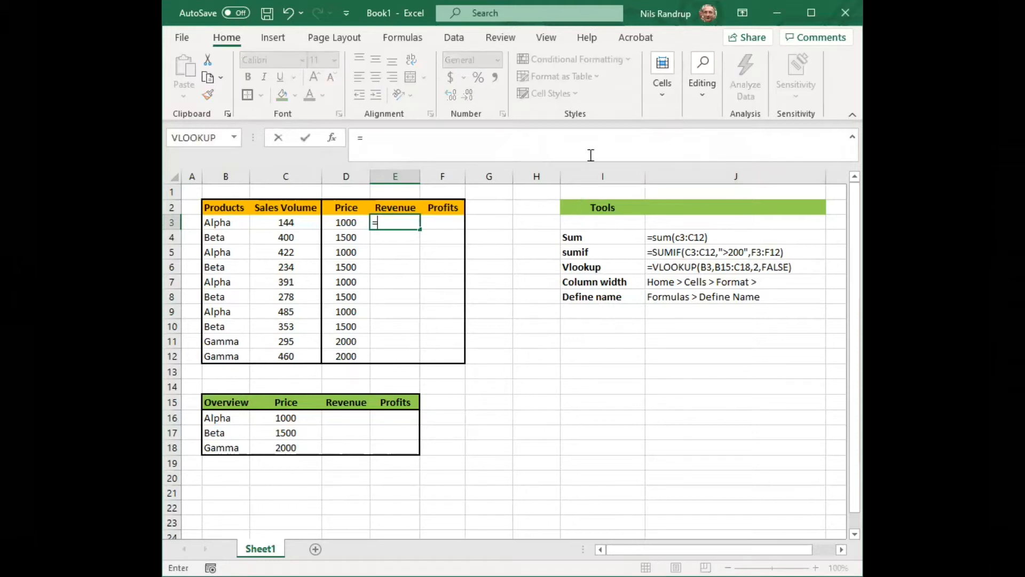
click(302, 221)
text(*)
click(357, 220)
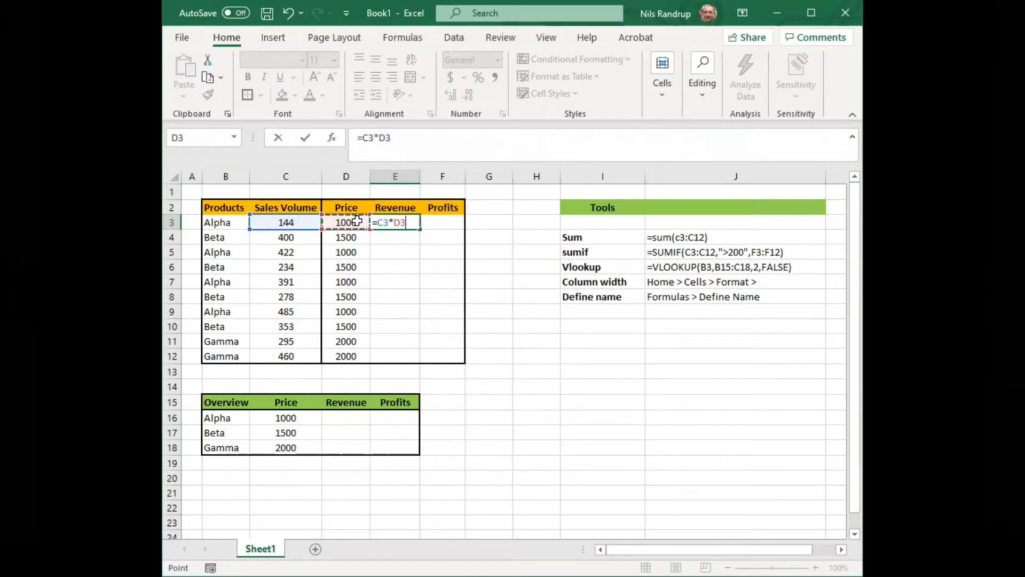
key(Return)
click(407, 222)
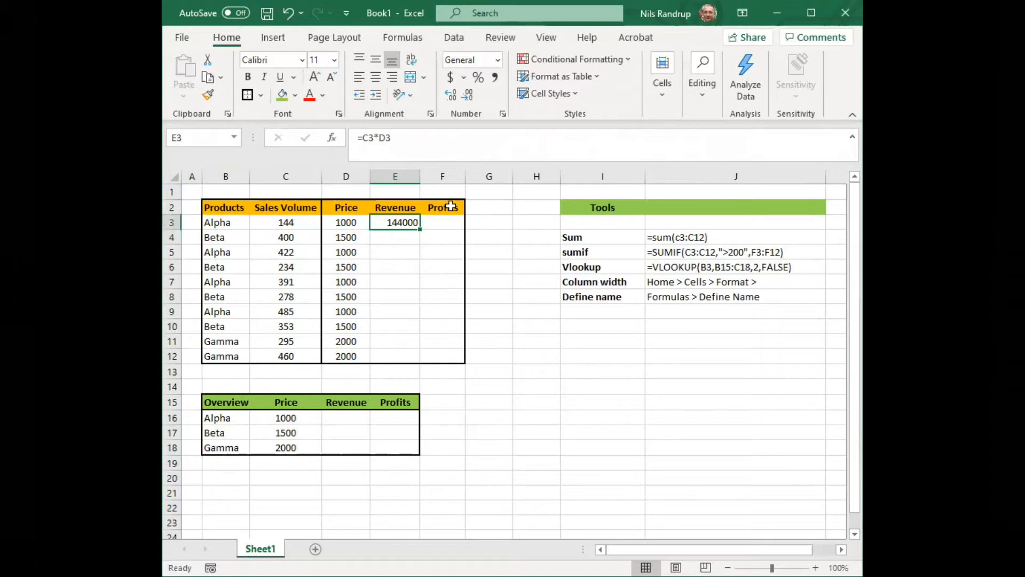
click(461, 80)
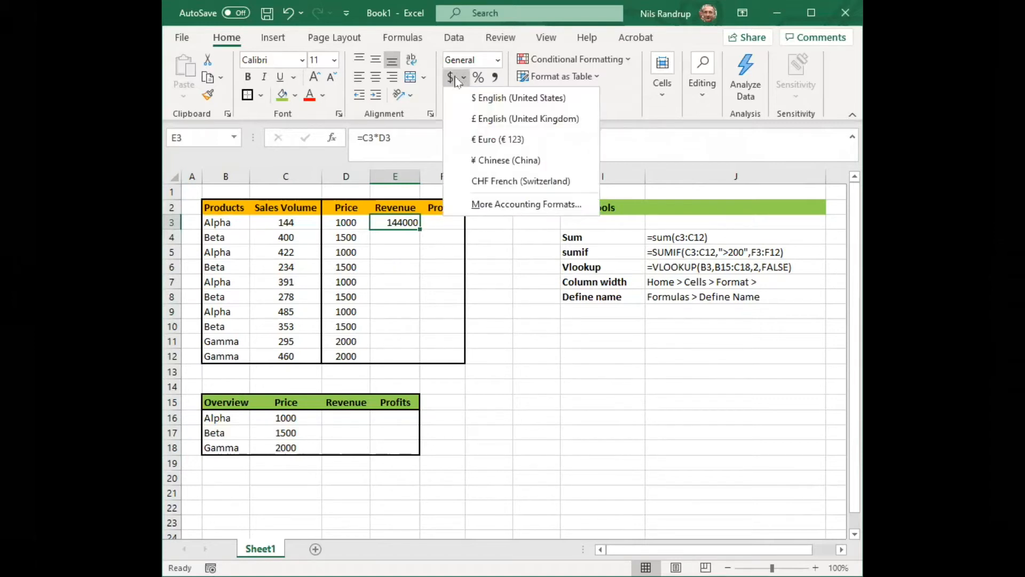
click(633, 138)
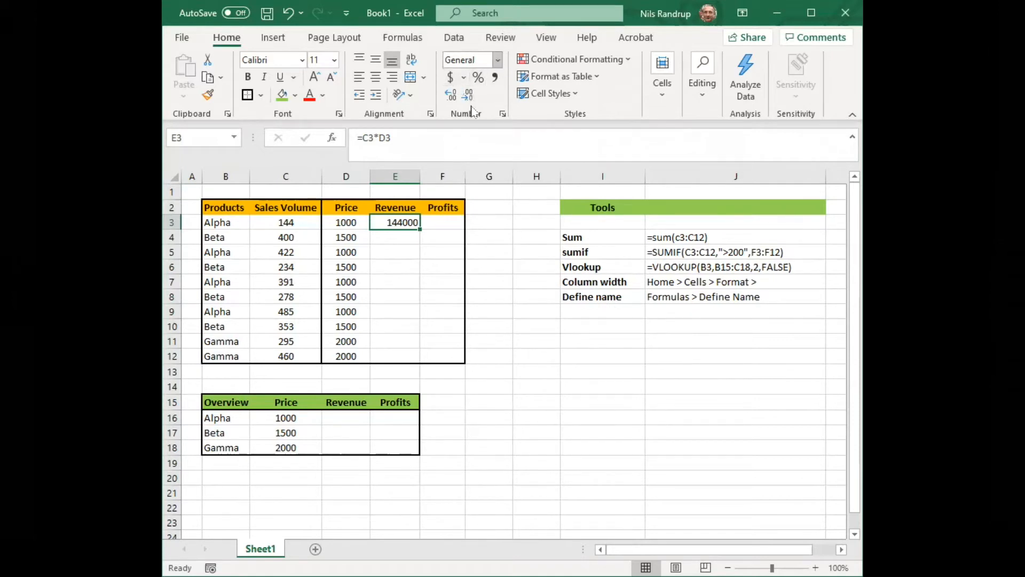
click(497, 63)
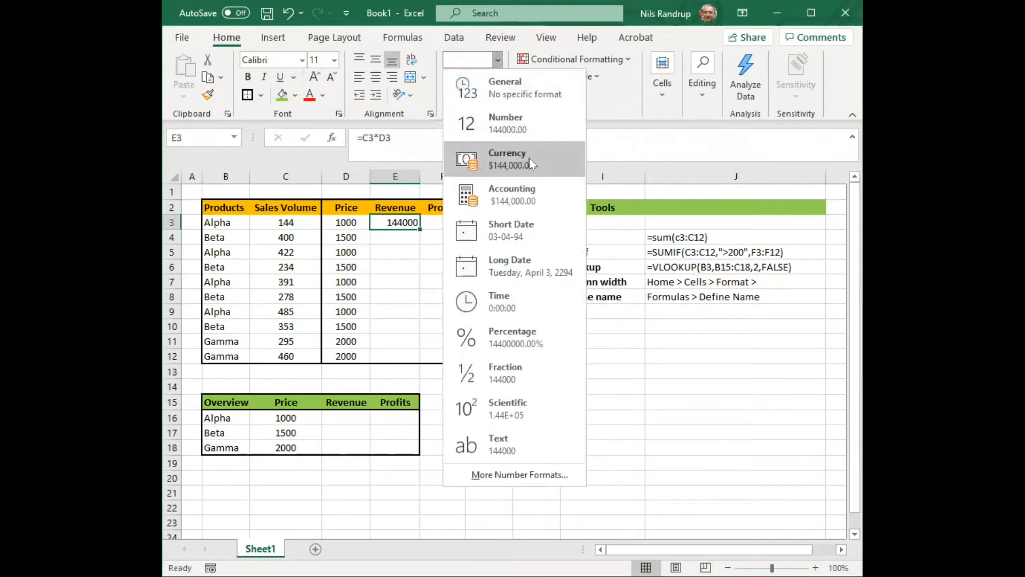
click(626, 137)
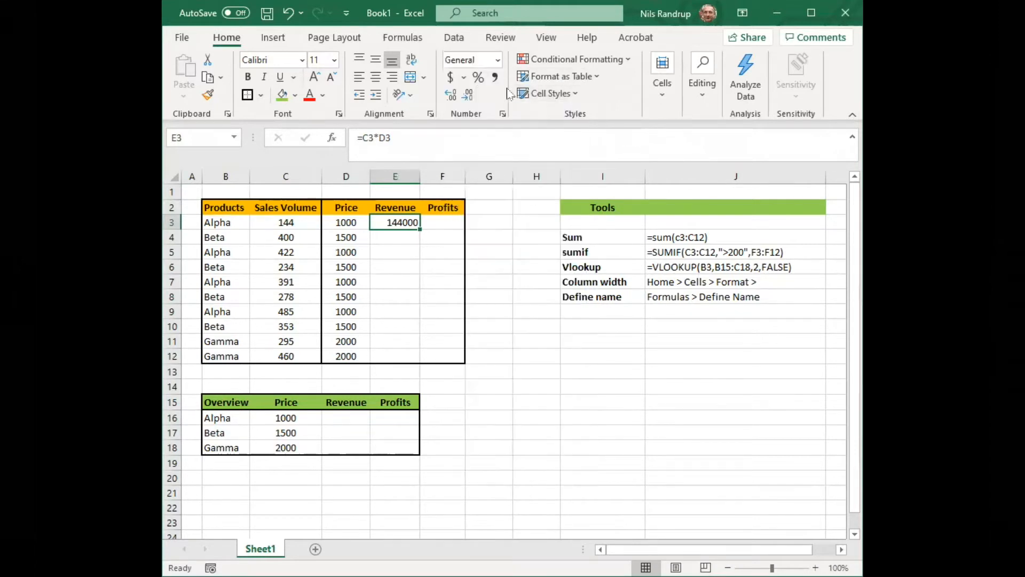
- Apply the Euro (€ 123) accounting format to the revenue in E3
click(465, 78)
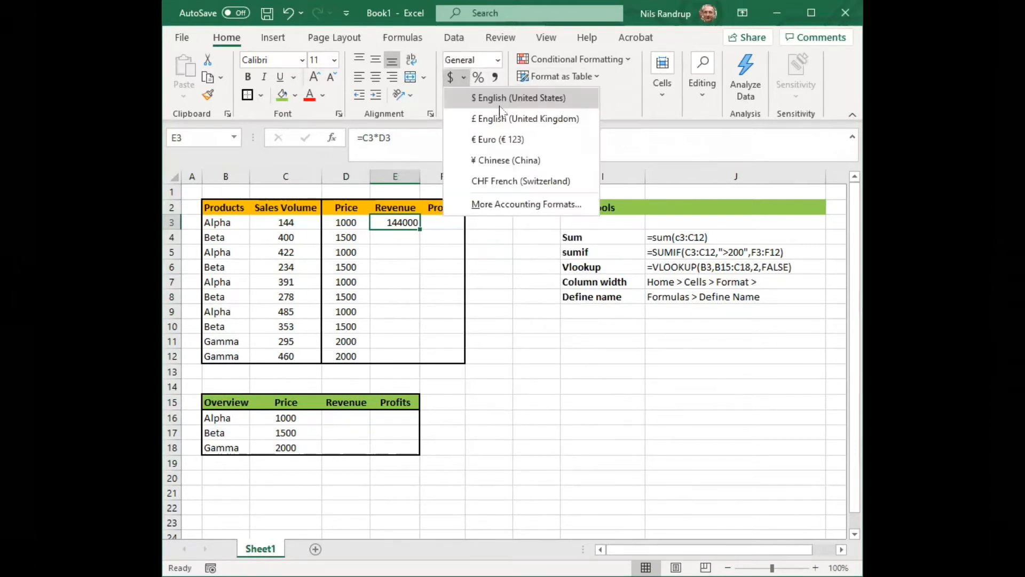
click(532, 142)
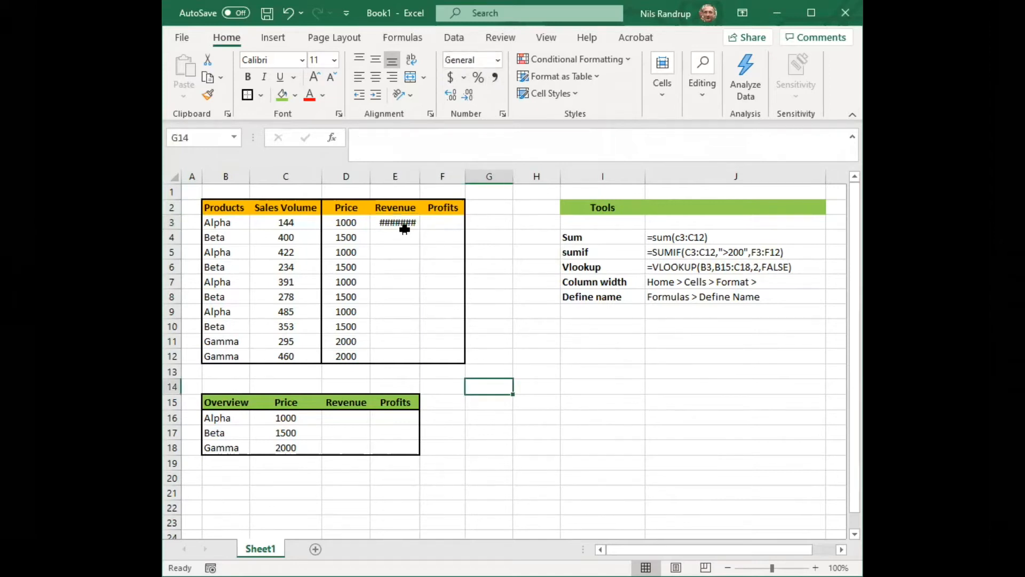
click(399, 219)
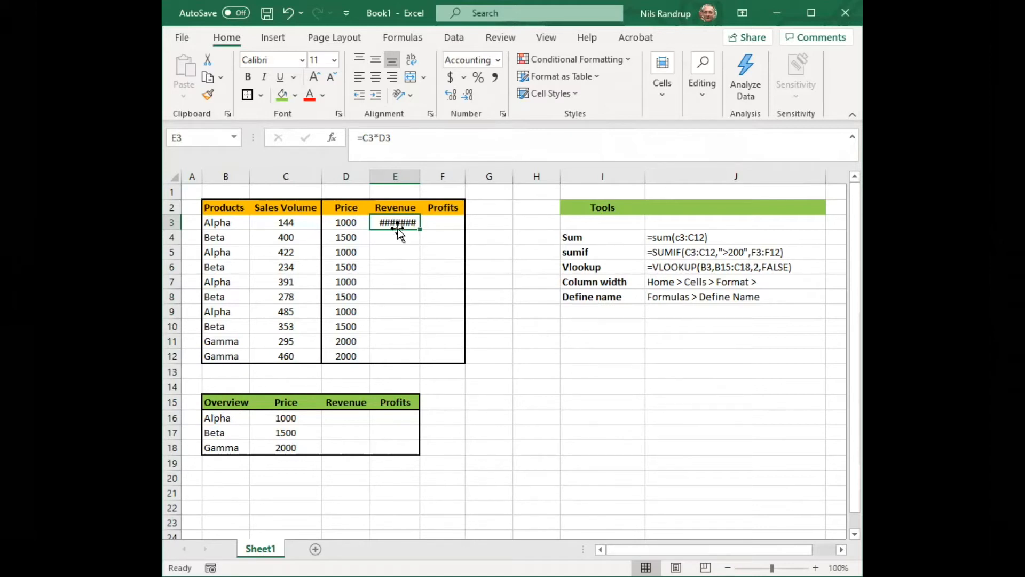
mouse_move(400, 228)
- Auto-fit the width of column E to its contents
click(394, 176)
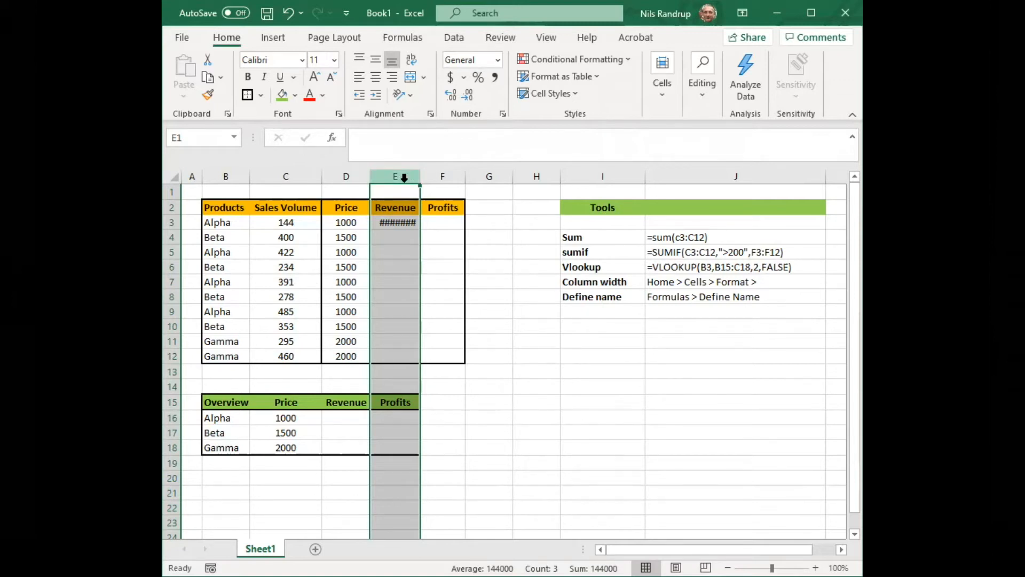
right_click(409, 179)
click(421, 176)
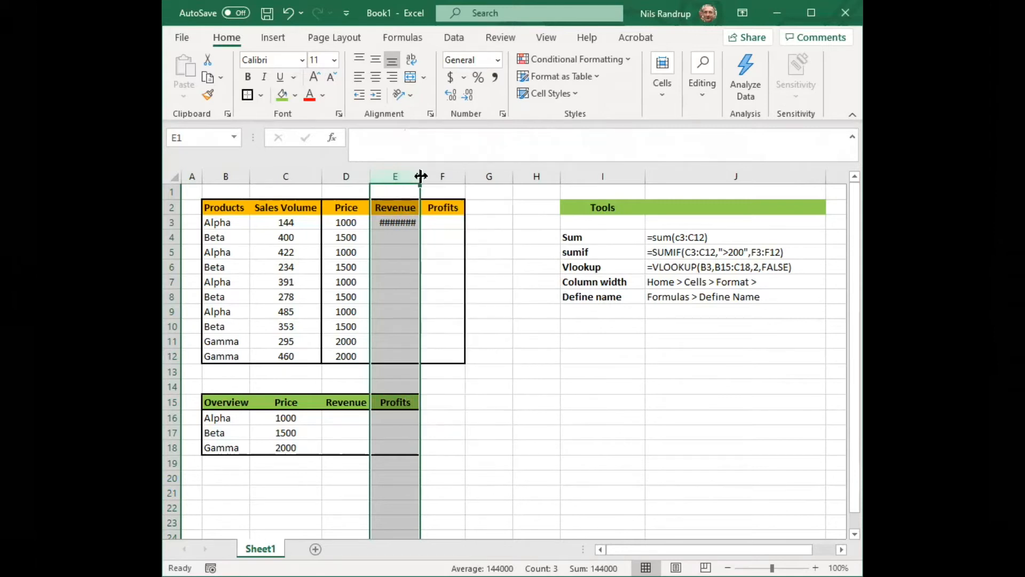
double_click(421, 177)
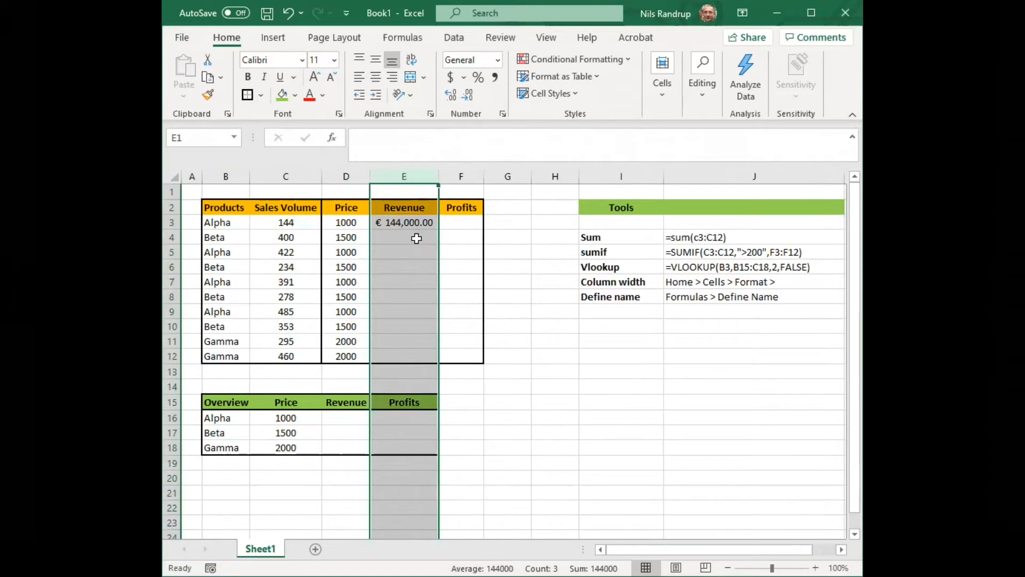
click(555, 368)
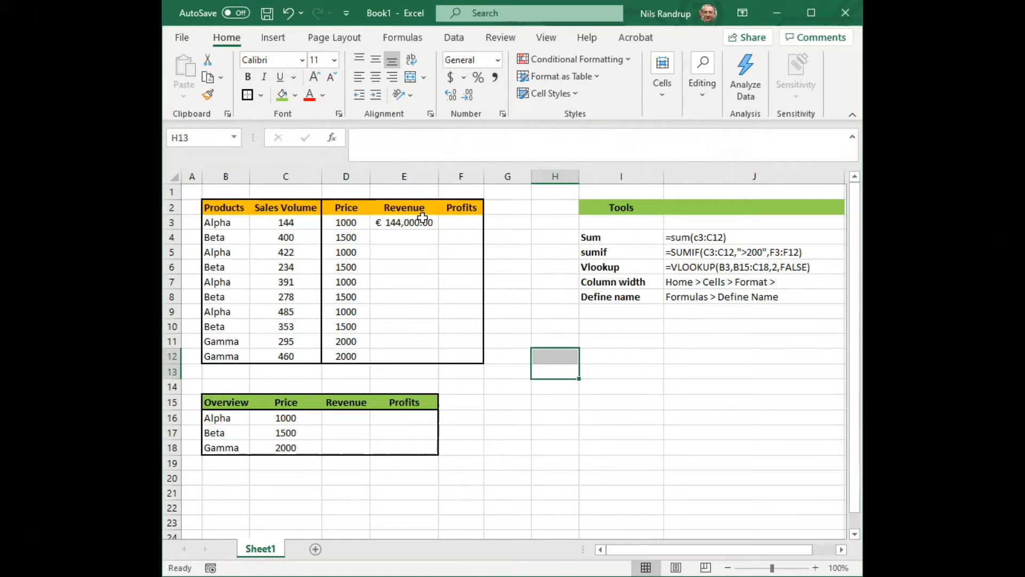
- Fill the revenue formula and its format from E3 down to E12 and show the auto fill options
click(419, 222)
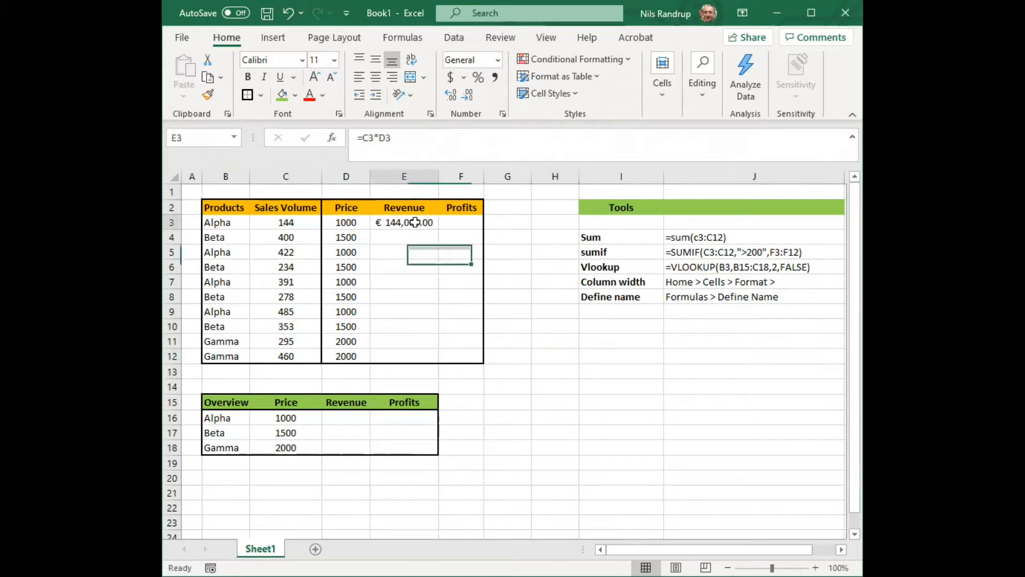
click(389, 136)
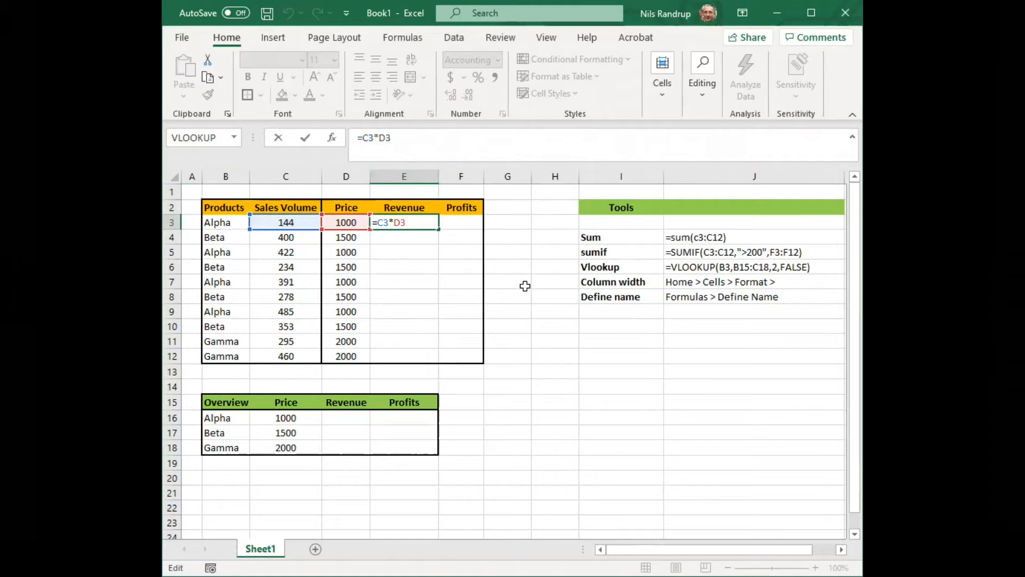
key(ctrl+Return)
drag(437, 230, 437, 363)
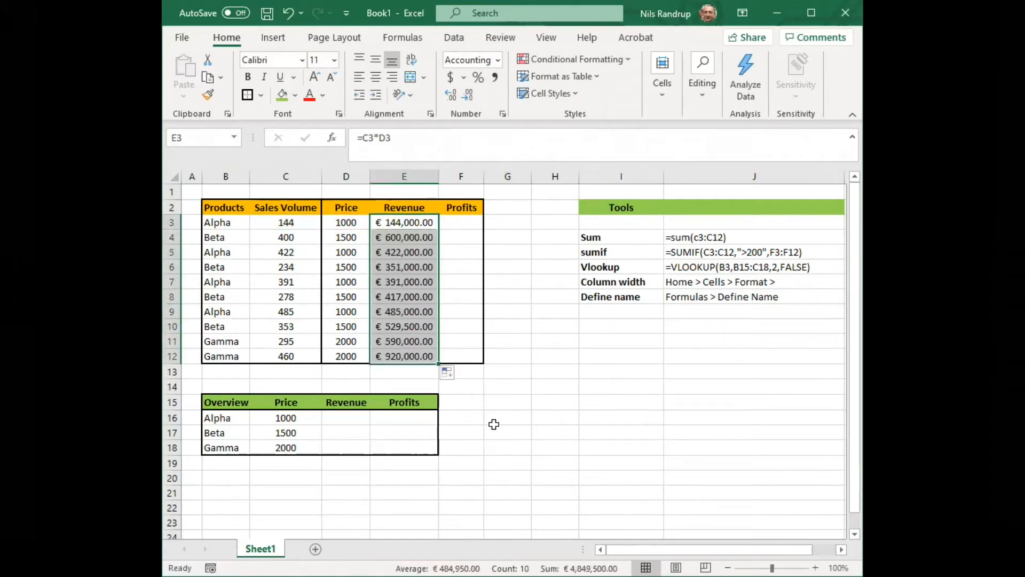
click(450, 374)
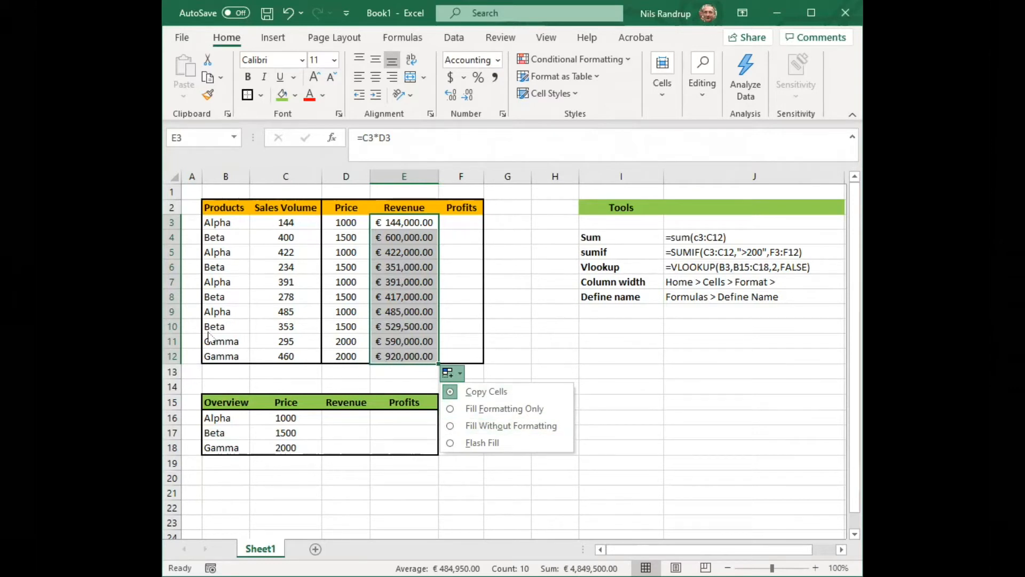
- Try the Fill Without Formatting and Fill Formatting Only options on the filled revenue cells E3 to E12
click(511, 428)
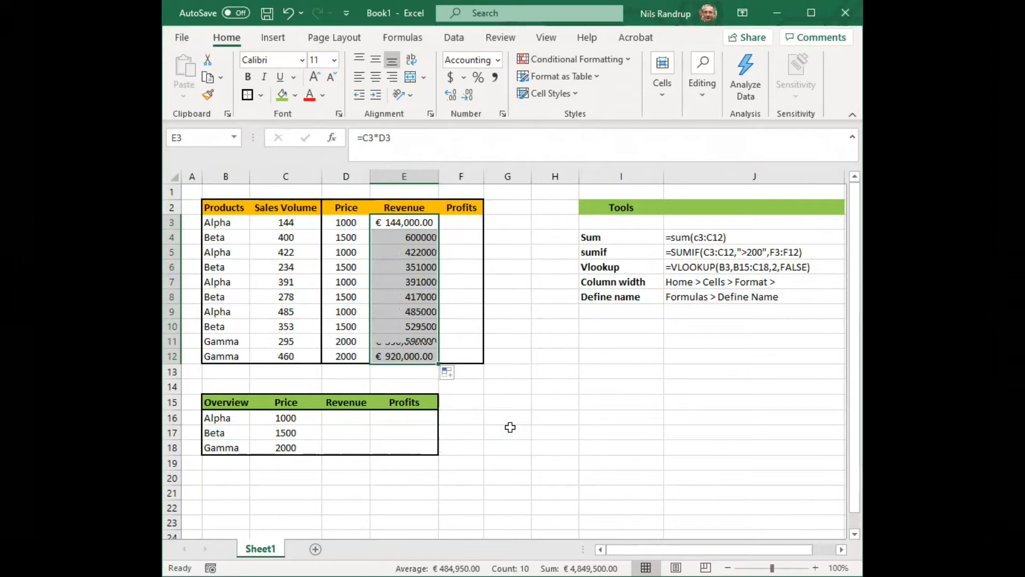
click(500, 412)
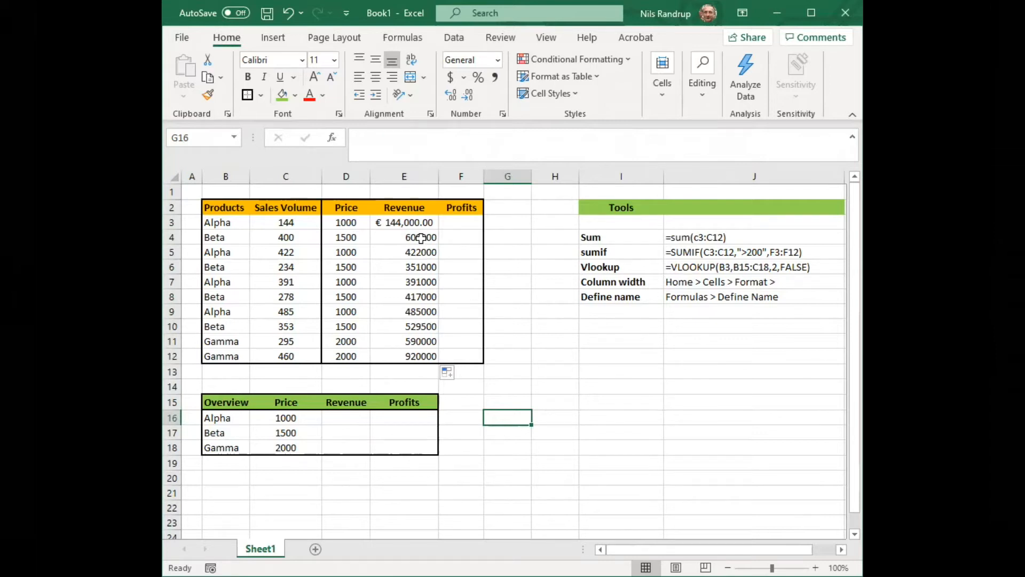
click(459, 375)
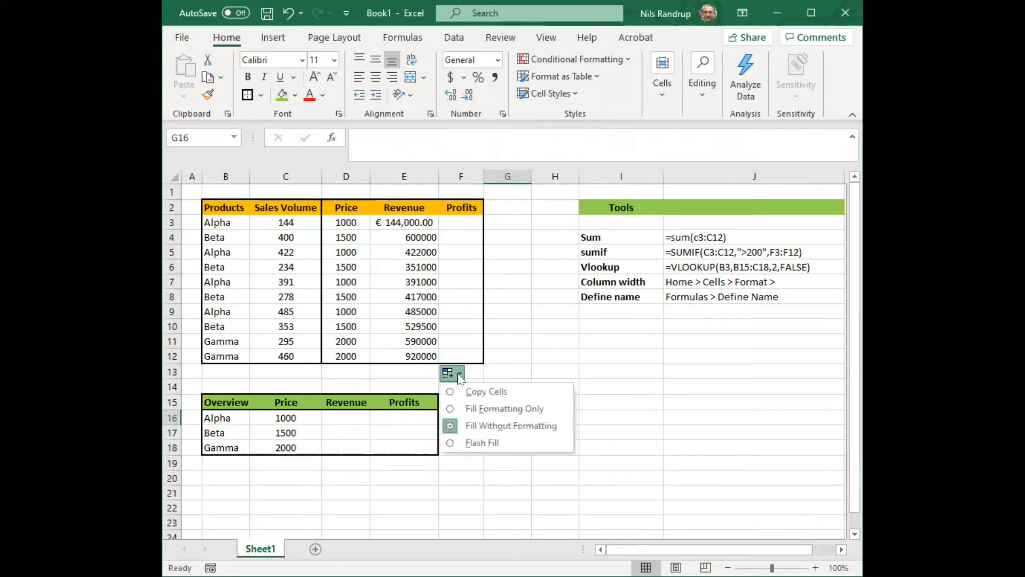
click(451, 409)
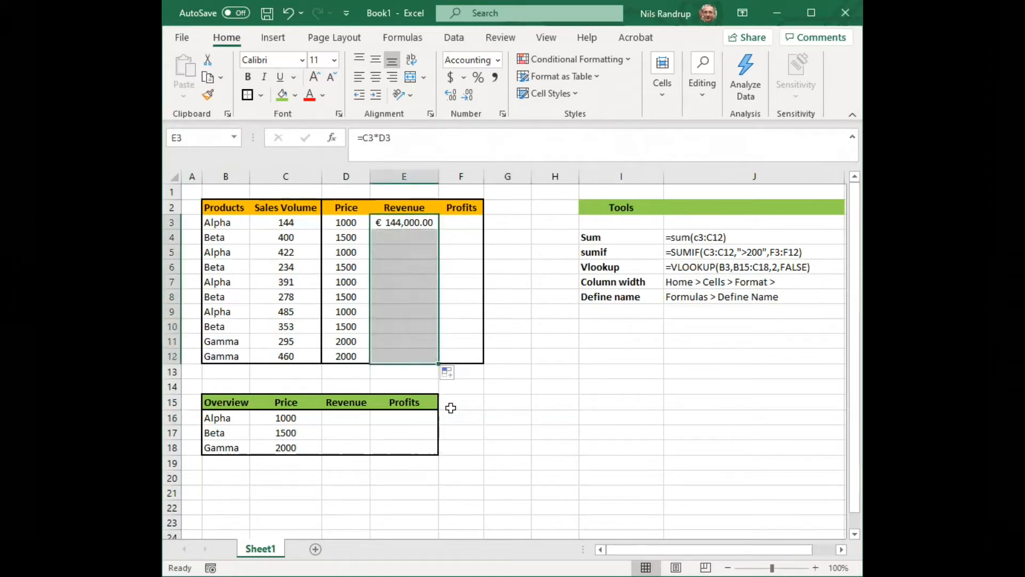
- Set the auto fill option of the revenue range E3 to E12 to Copy Cells
click(446, 372)
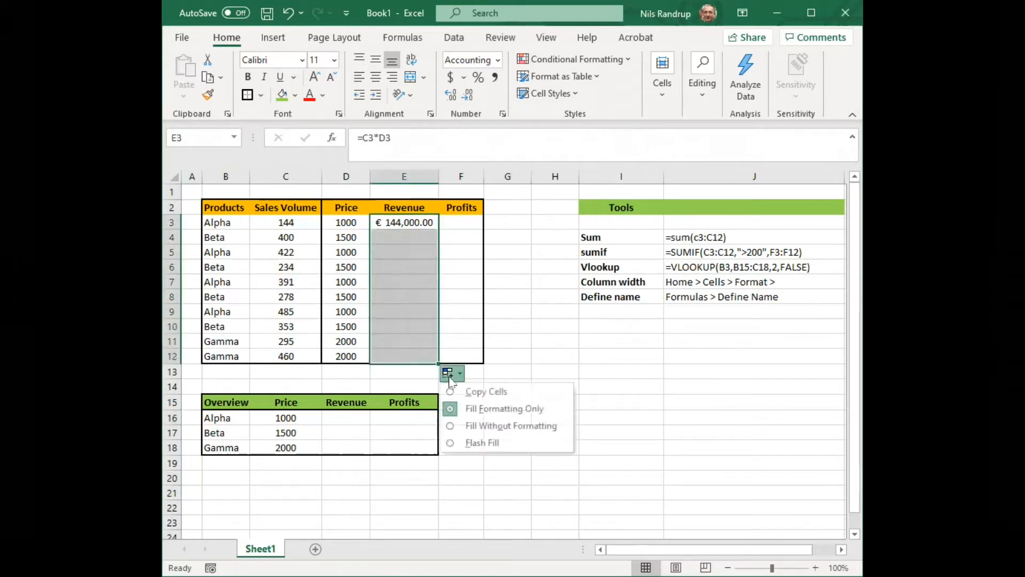
click(471, 390)
click(519, 477)
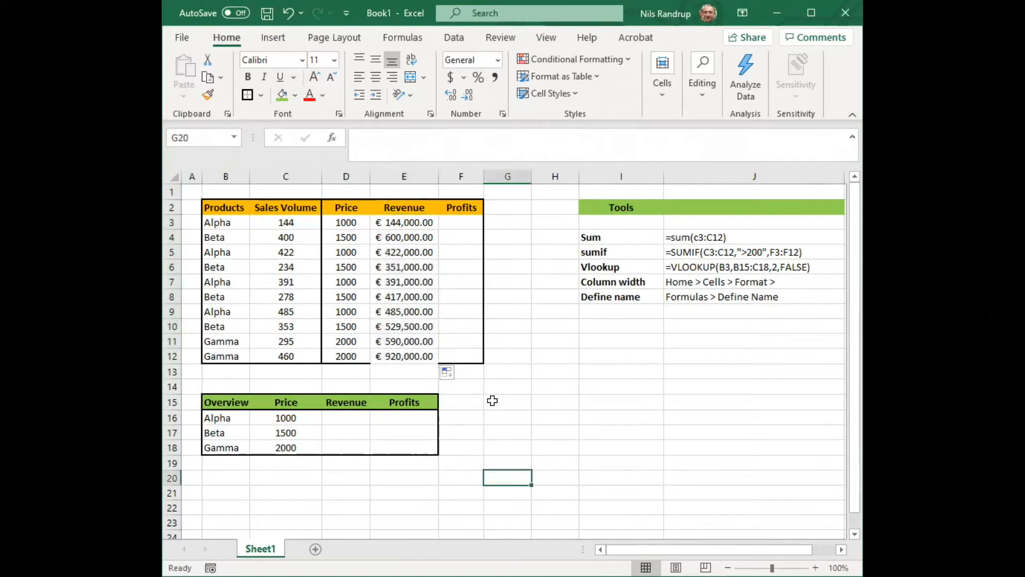
- Restore the outside border around the Price, Revenue and Profits columns, D2 to F12
drag(332, 206, 476, 358)
click(247, 95)
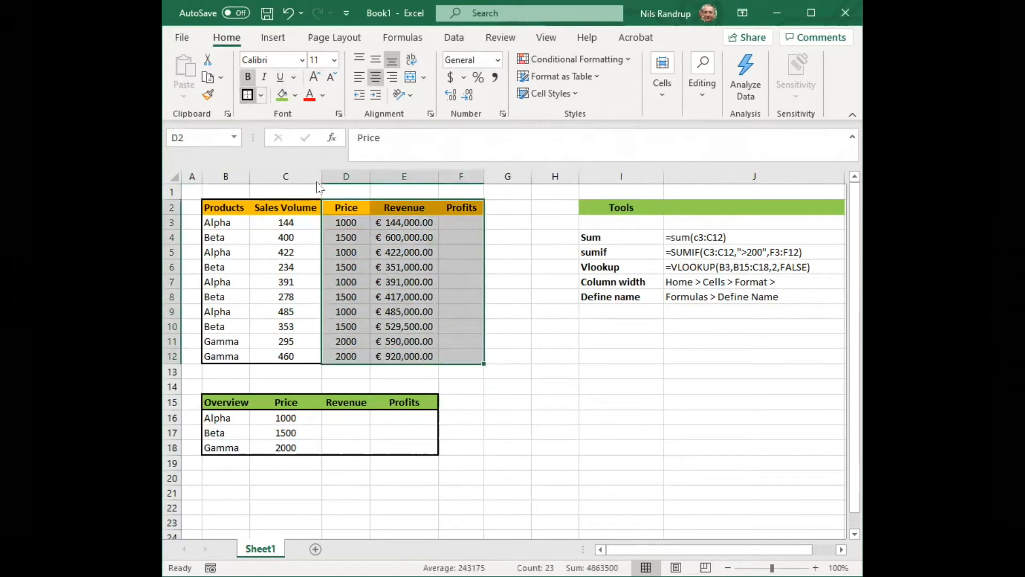
click(588, 453)
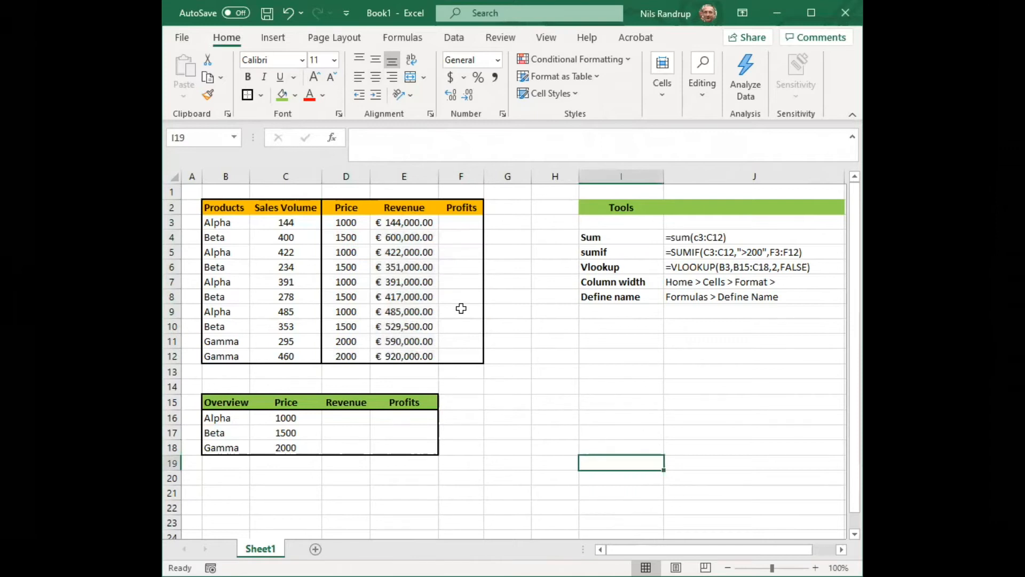
- Insert a new column between Revenue and Profits in the Products table
click(467, 225)
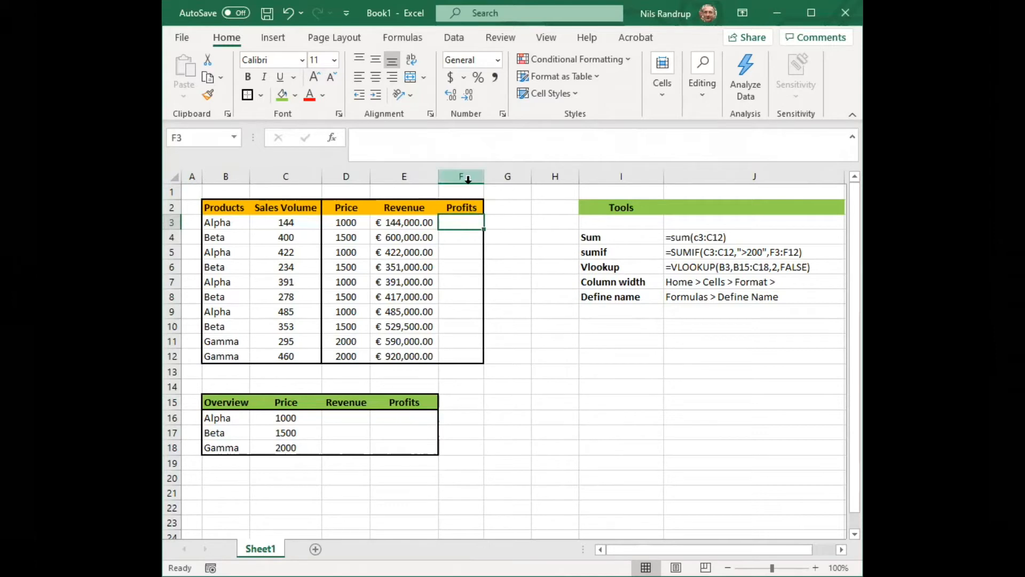
click(458, 182)
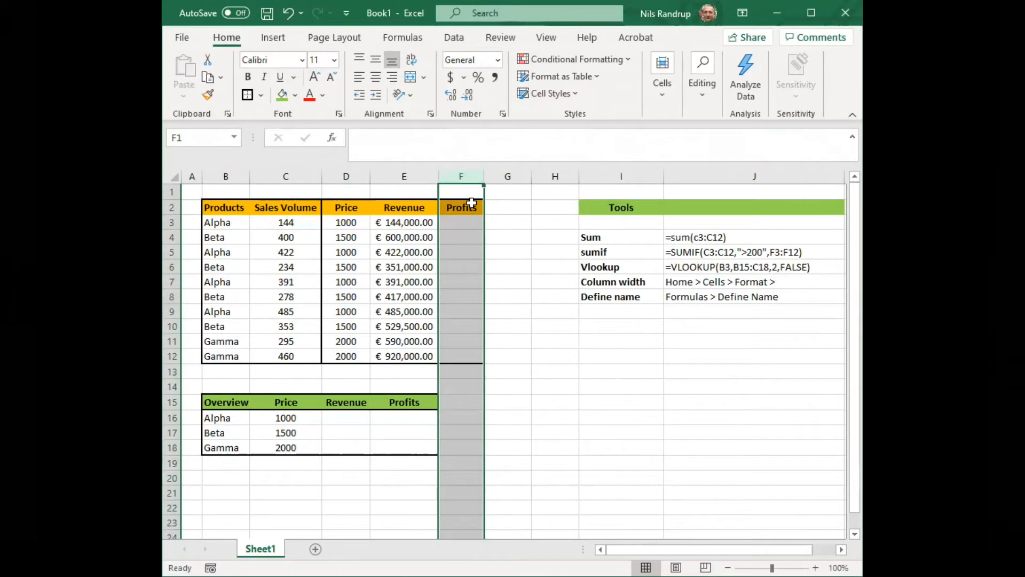
right_click(458, 177)
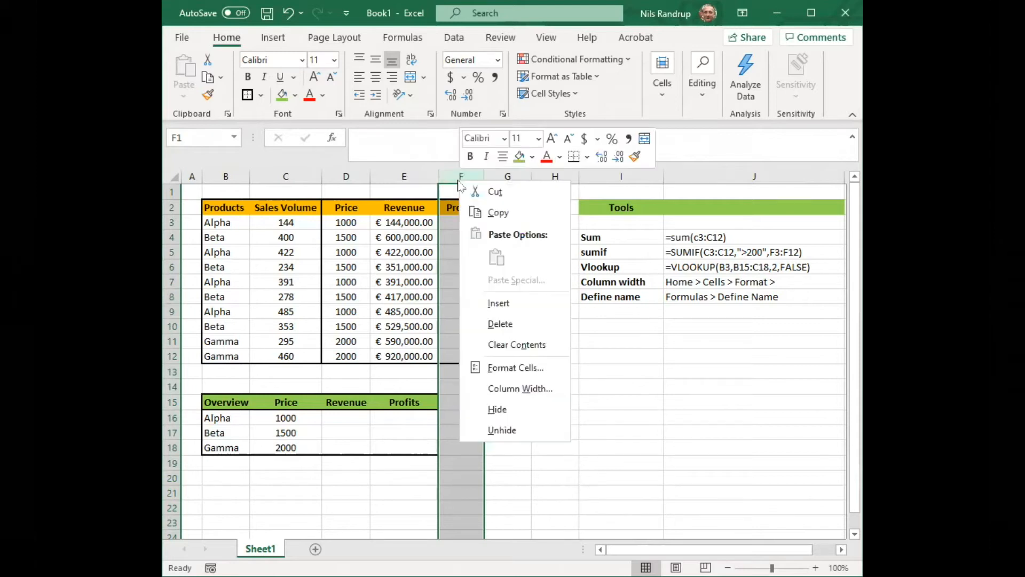
click(506, 300)
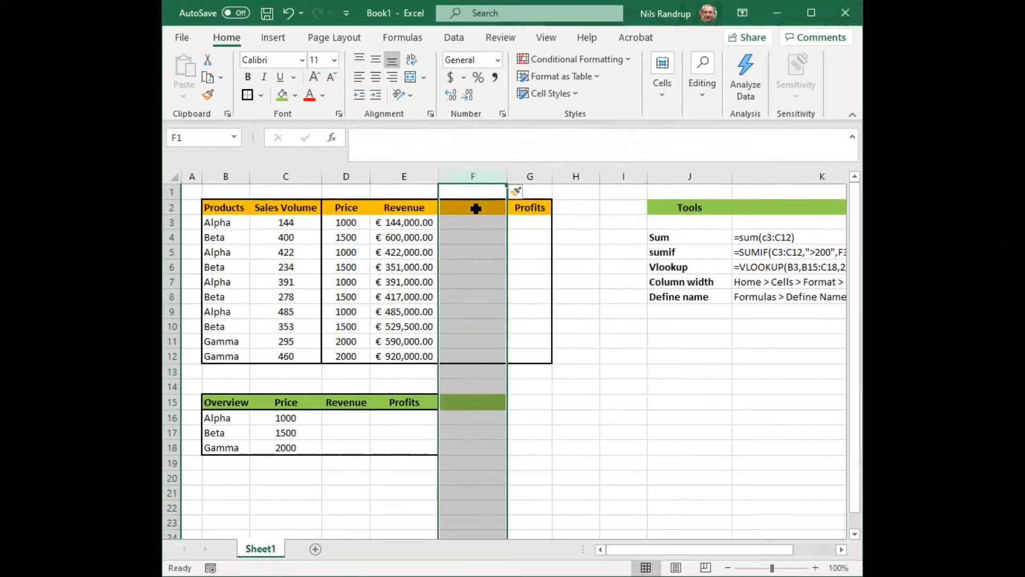
- Enter the header Cost in F2 for the new column
click(489, 312)
mouse_move(479, 203)
mouse_down()
mouse_move(475, 366)
mouse_move(485, 210)
mouse_up()
text(Cost)
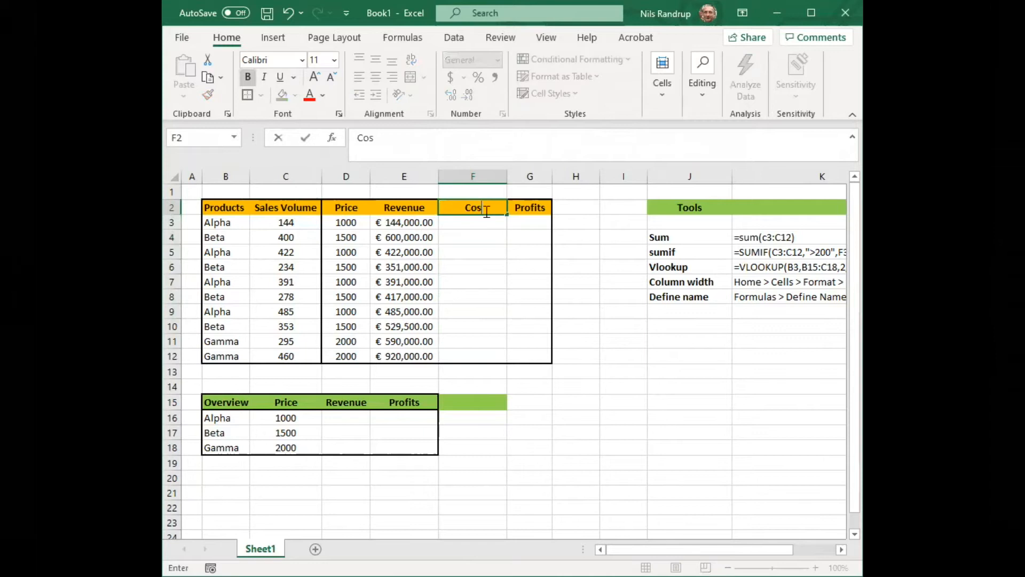
click(593, 481)
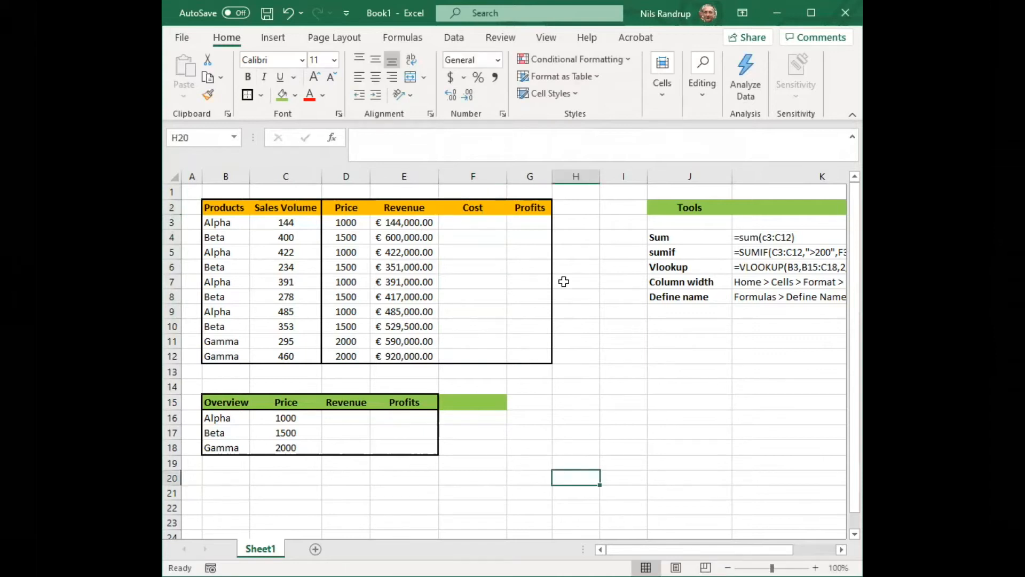
- Enter a cost of 750 in F3 and fill it down to F12
click(462, 225)
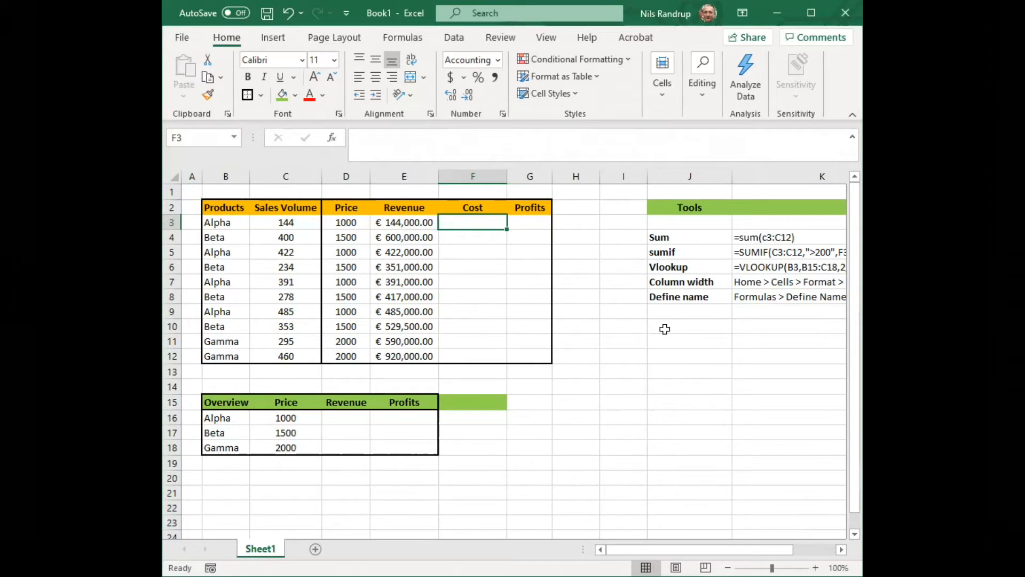
text(750)
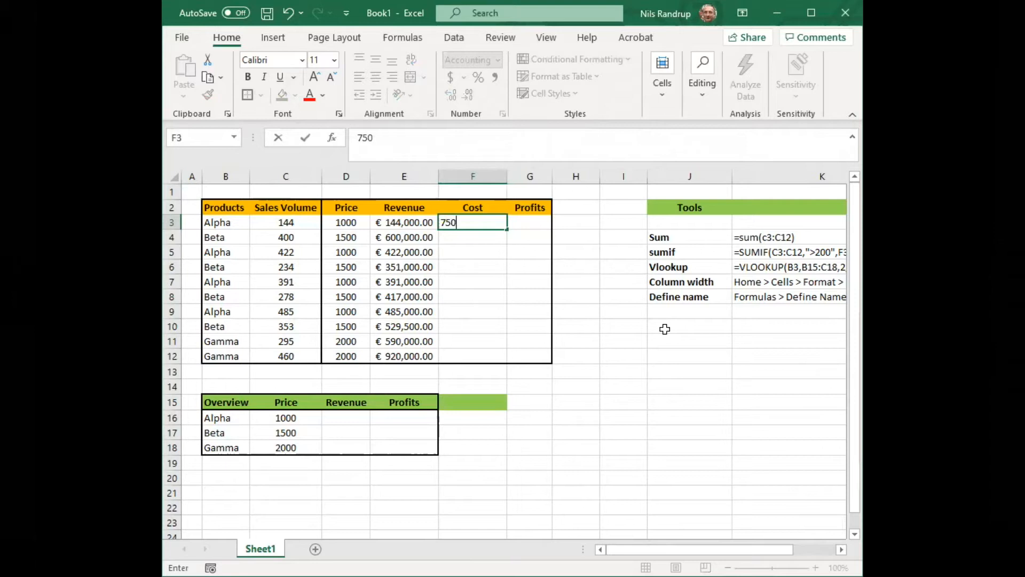
key(Return)
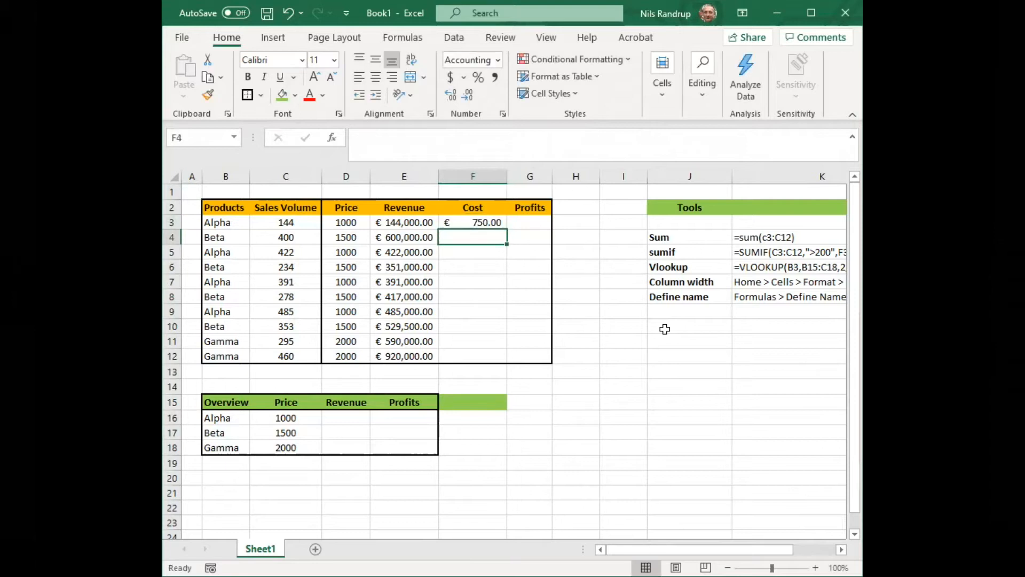
click(497, 223)
drag(508, 231, 511, 358)
- Reapply the outside border around the Price, Revenue, Cost and Profits columns, D2 to G12
drag(529, 398, 340, 203)
click(479, 357)
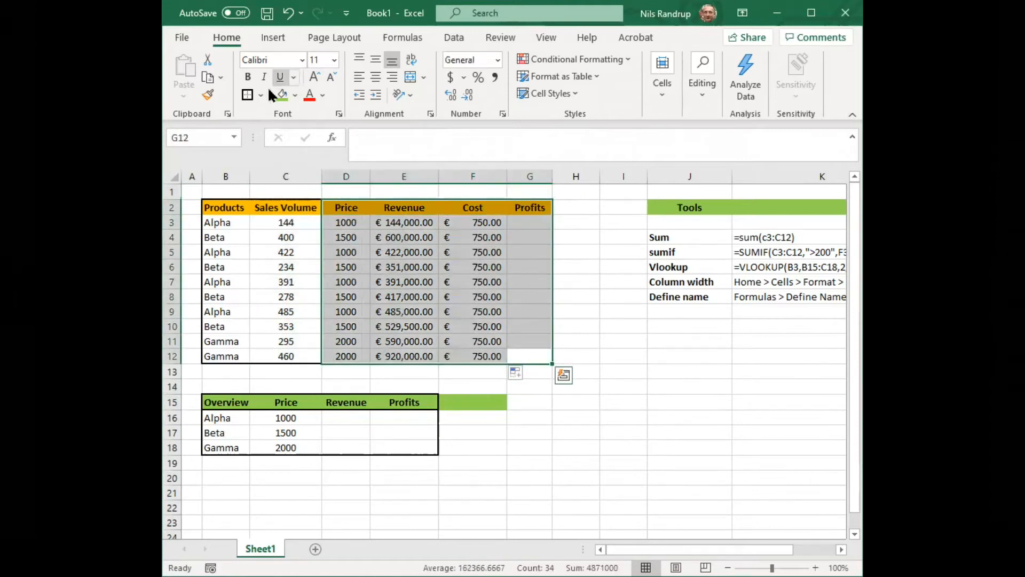
click(680, 446)
- Widen the Profits column and calculate the first profit in G3 with the formula =E3-(F3*C3)
click(524, 221)
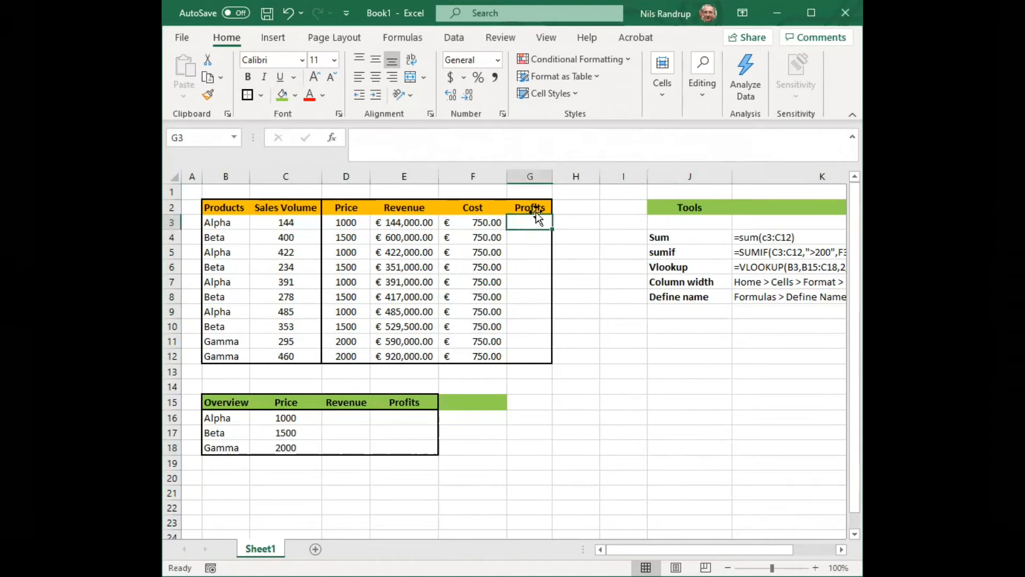
drag(550, 180, 568, 180)
text(=)
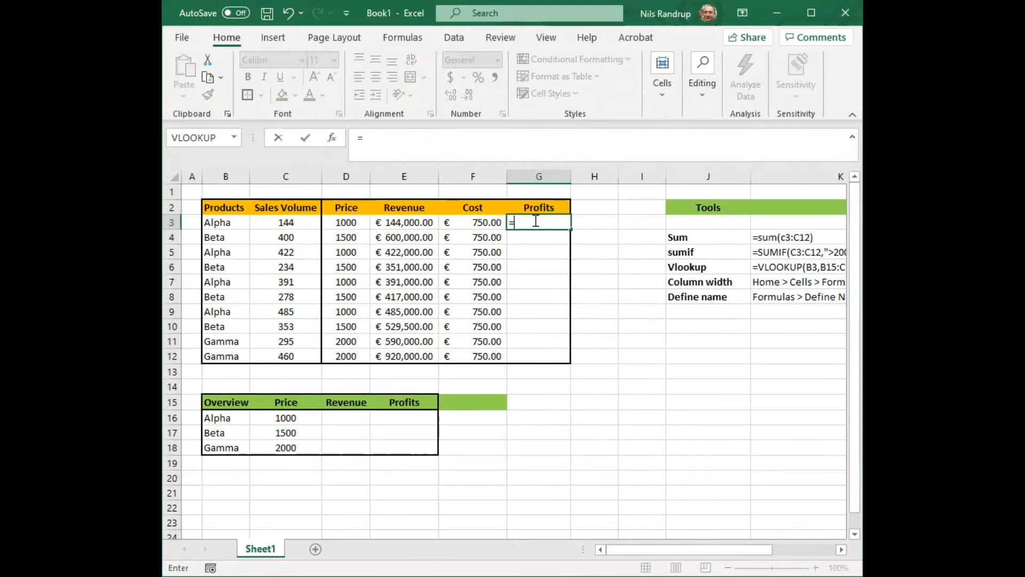
click(423, 221)
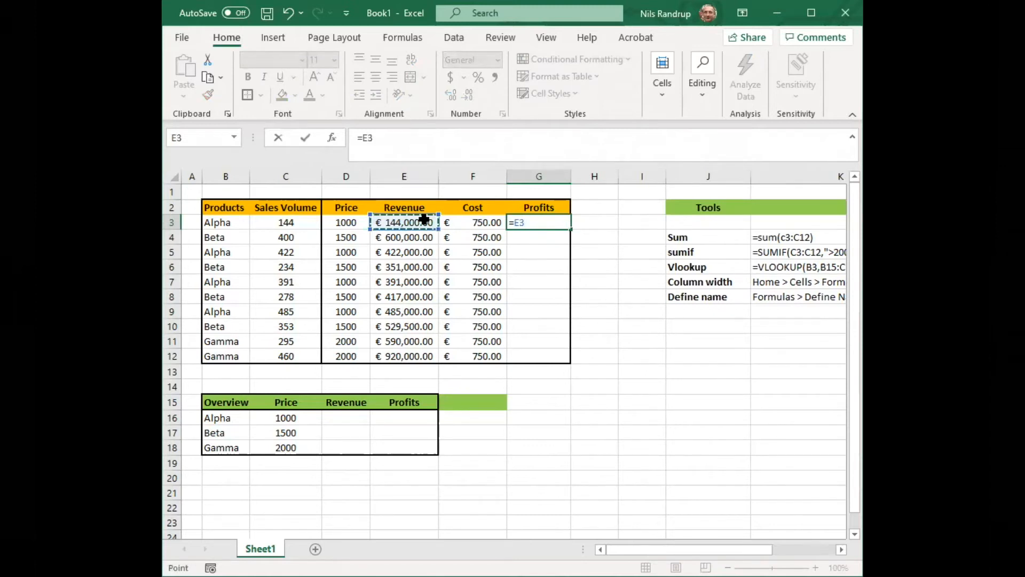
text(-)
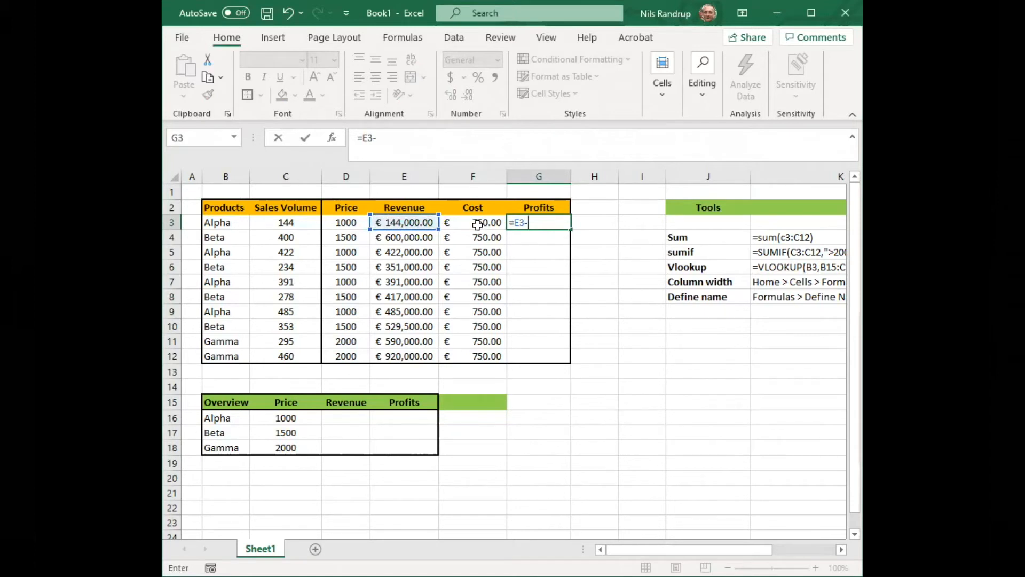
click(496, 222)
text(*)
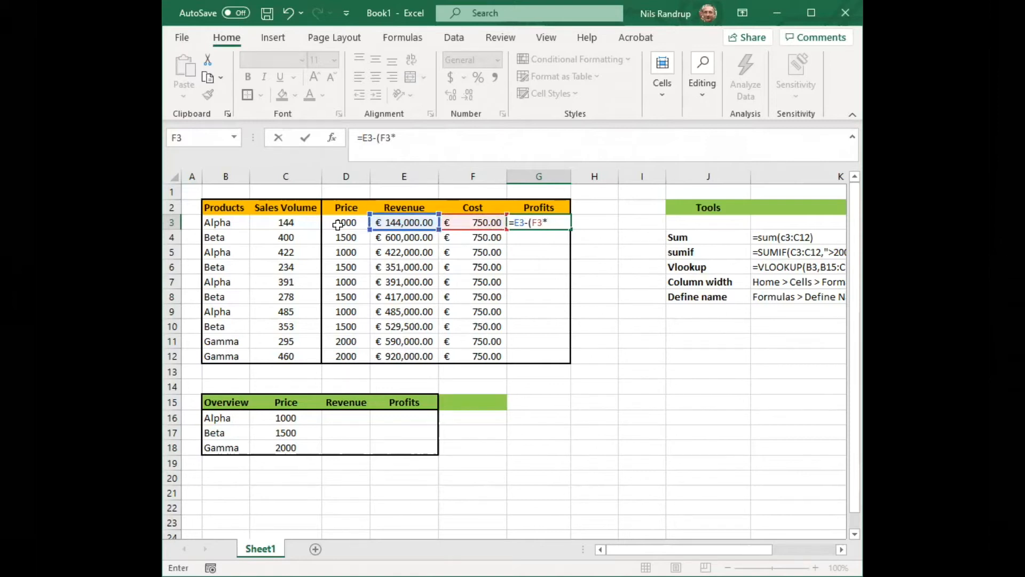
click(299, 221)
text())
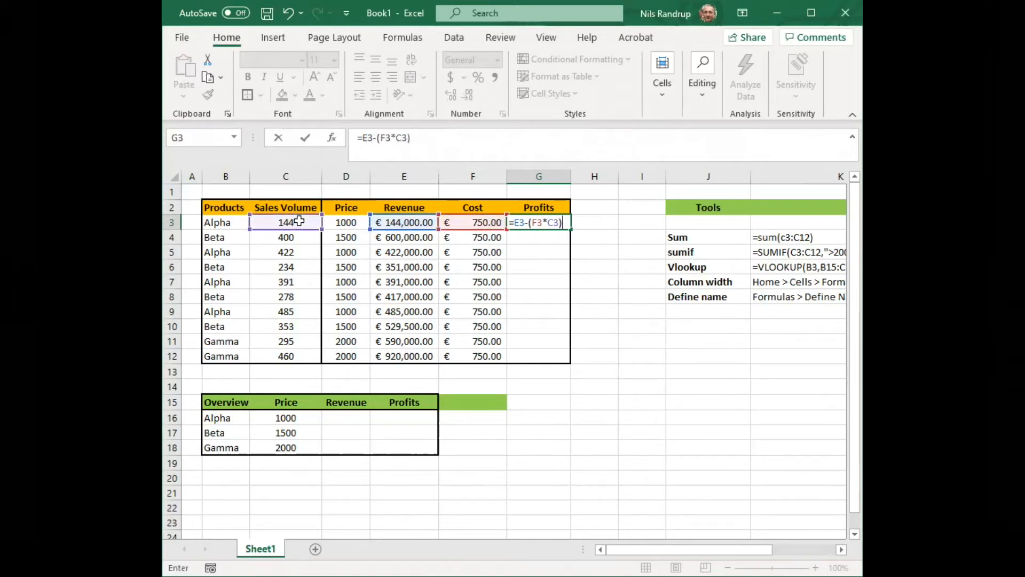
key(Return)
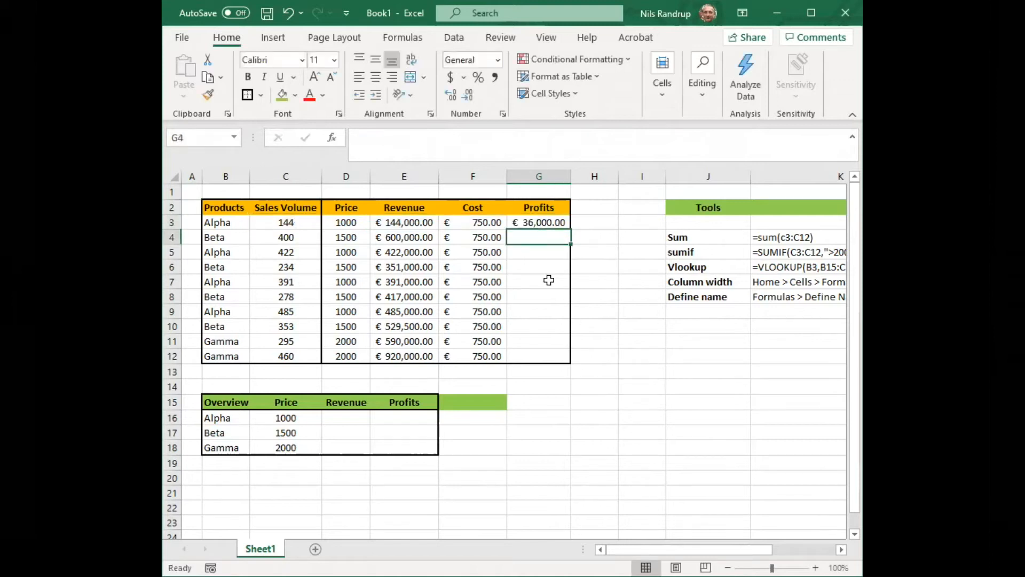
click(547, 222)
click(451, 143)
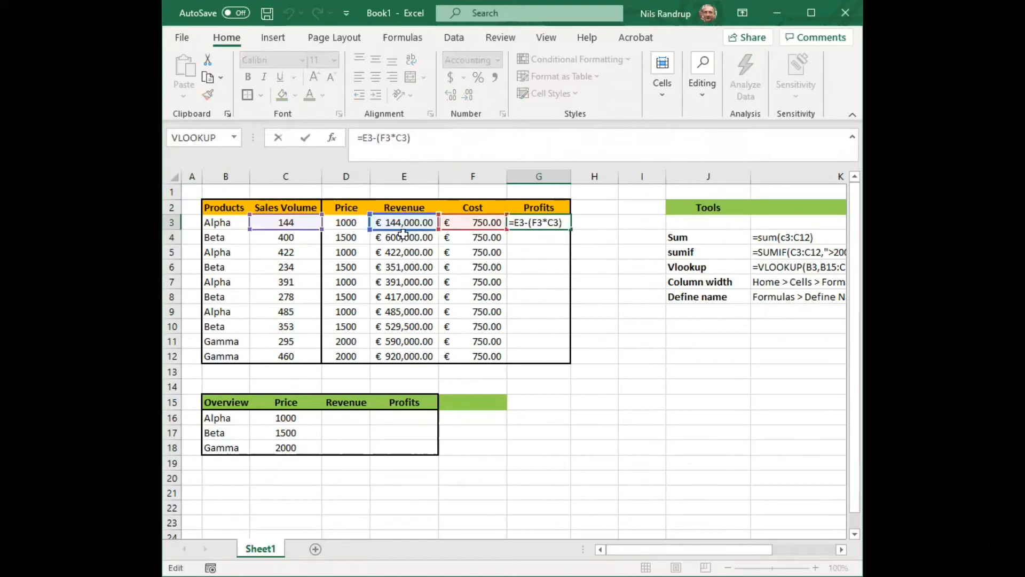
- Change the header in F2 to Cost per product and widen column F to fit it
click(474, 205)
click(426, 137)
text(per product)
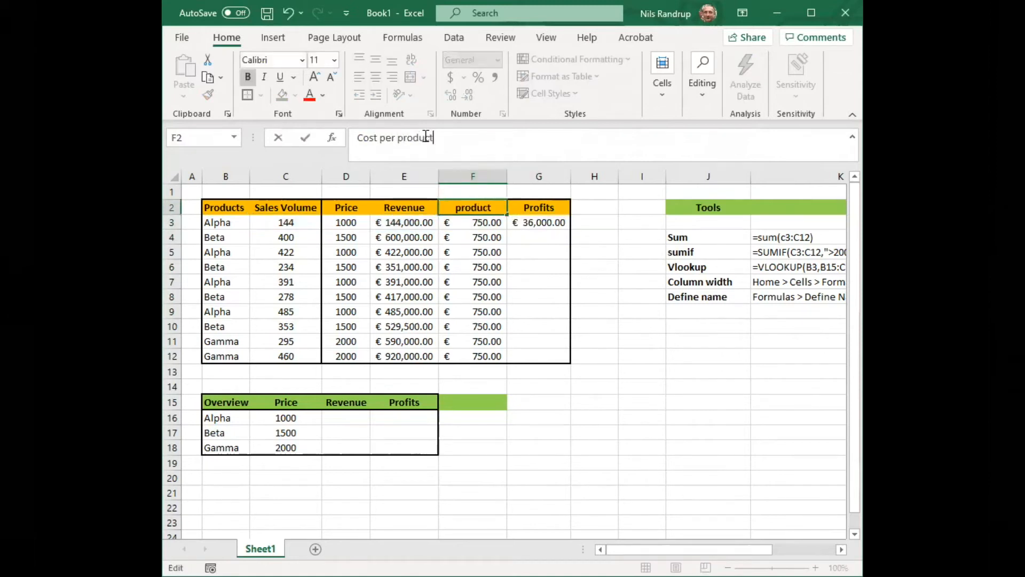
key(Return)
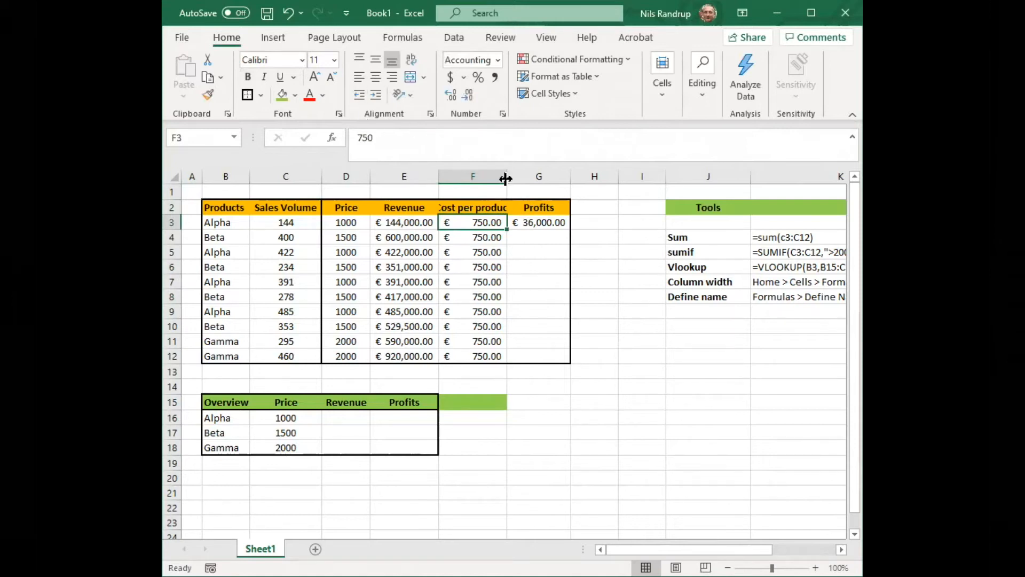
drag(505, 178, 527, 177)
- Fill the profit formula from G3 down to G12 and auto-fit the width of column G
click(567, 226)
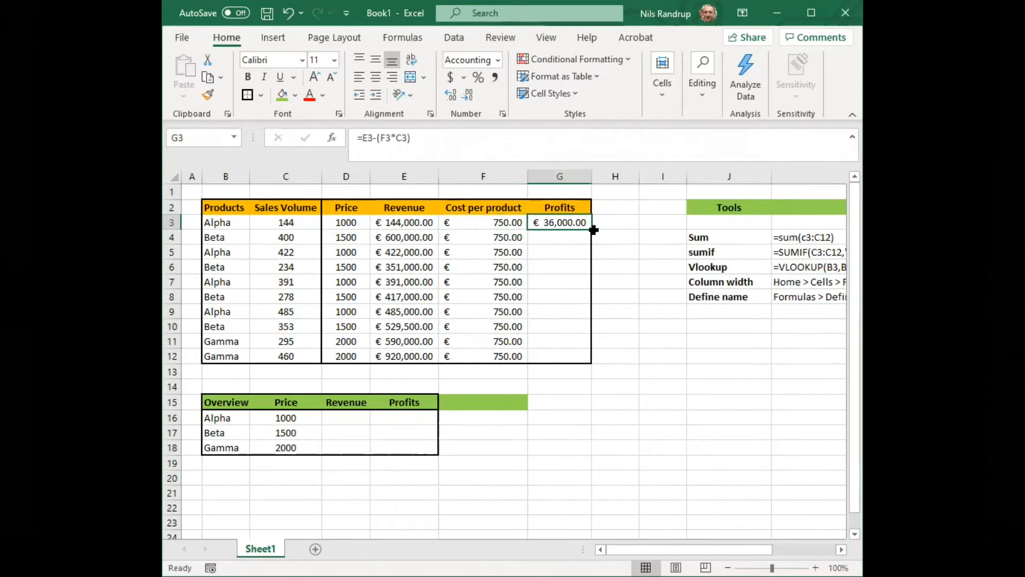
drag(592, 230, 573, 360)
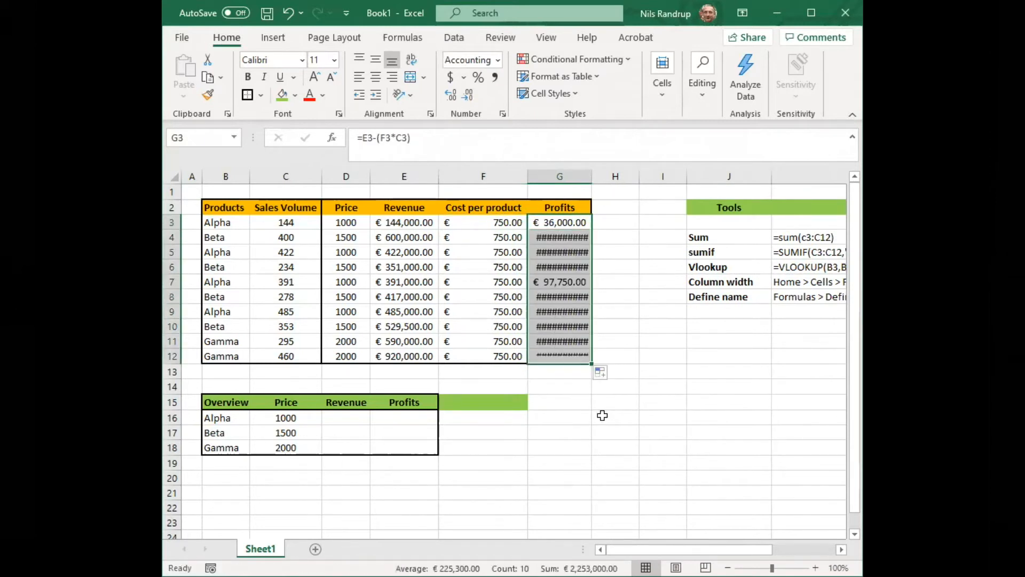
click(582, 176)
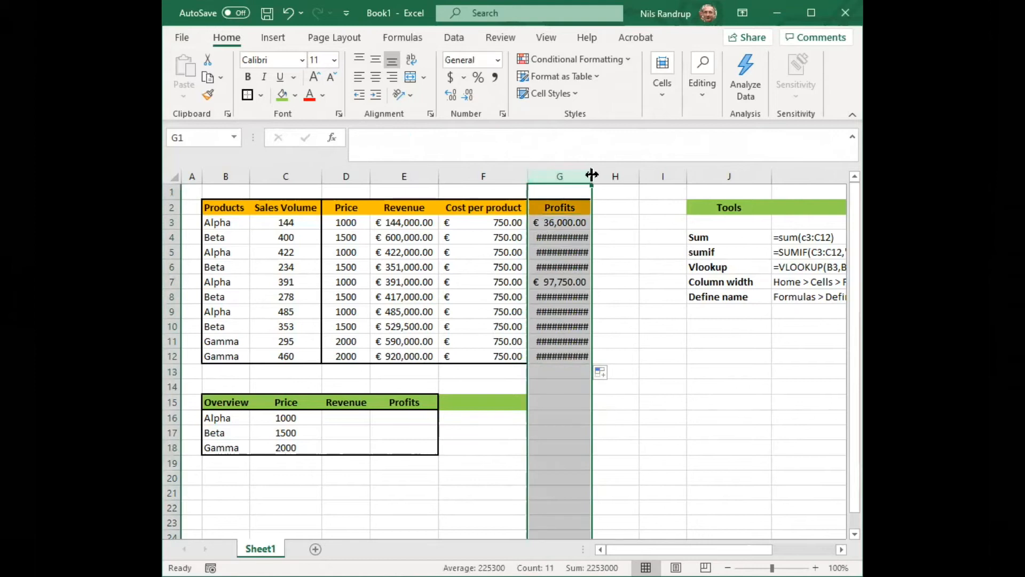
double_click(591, 176)
- Restore the outside border around D2 to G12 after filling the Profits column
drag(561, 356, 352, 208)
click(247, 95)
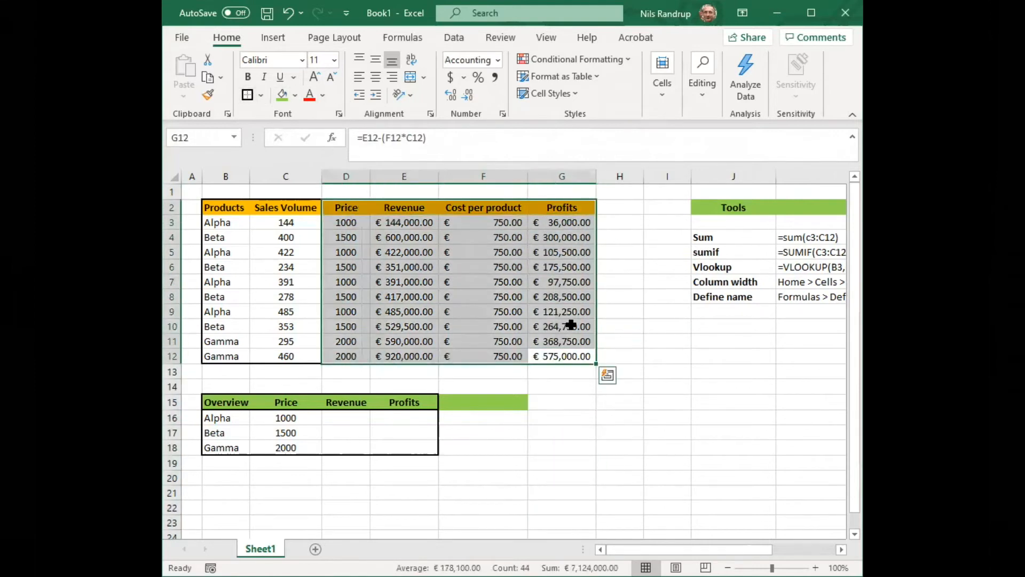
click(664, 428)
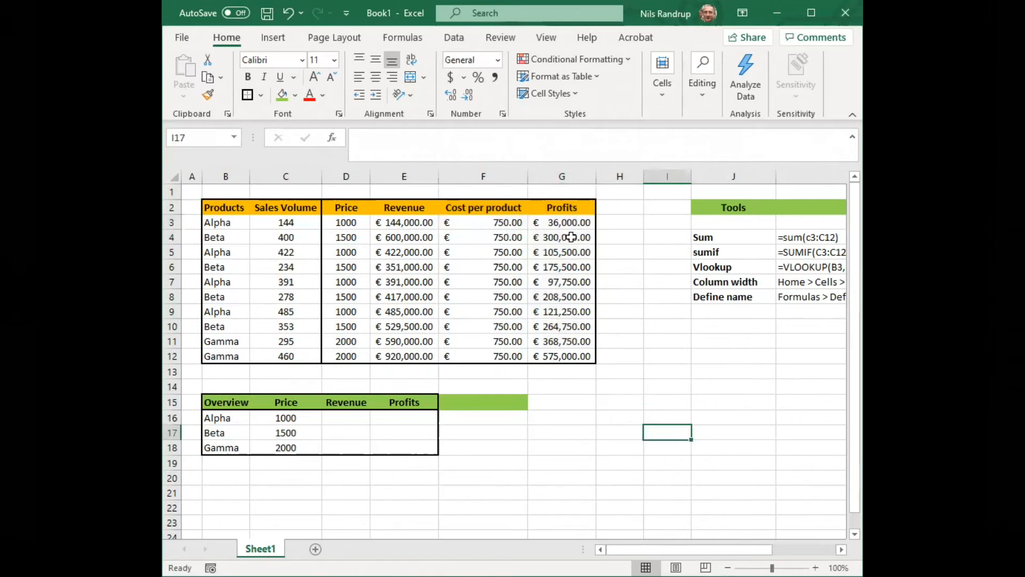
- Remove the green fill from the empty cell F15 and widen the workbook window to show column K
click(486, 401)
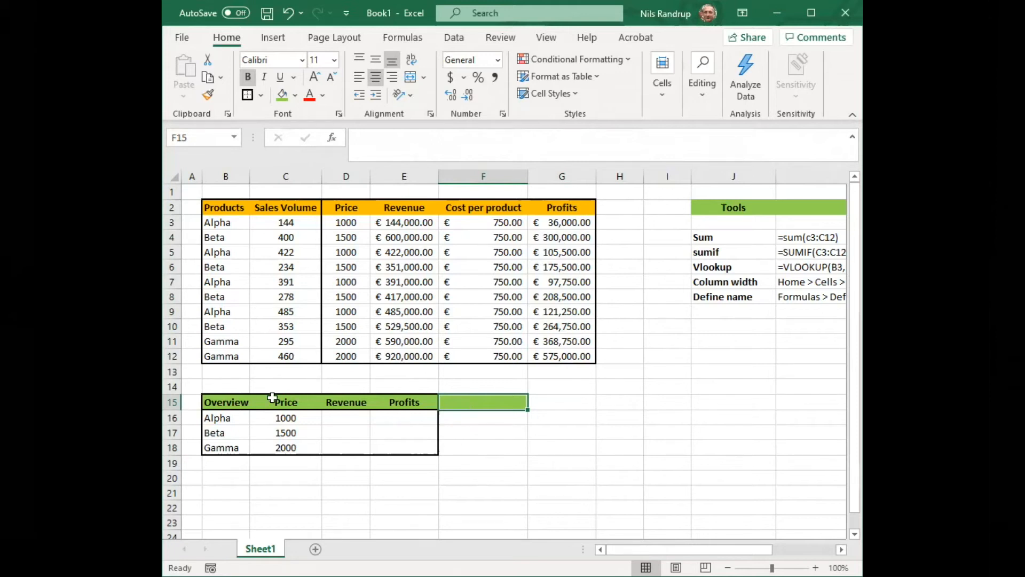
click(294, 96)
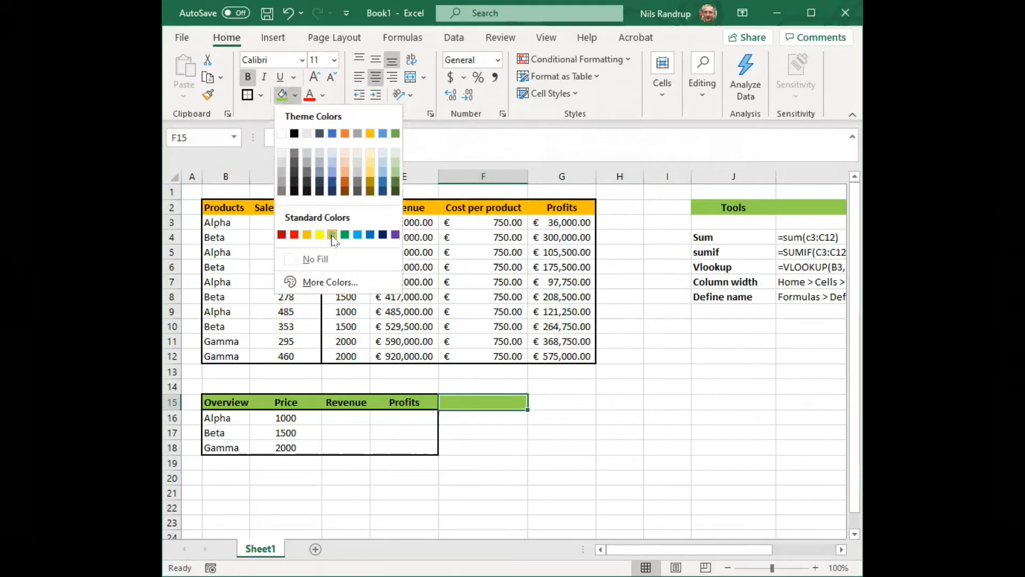
click(306, 259)
click(558, 475)
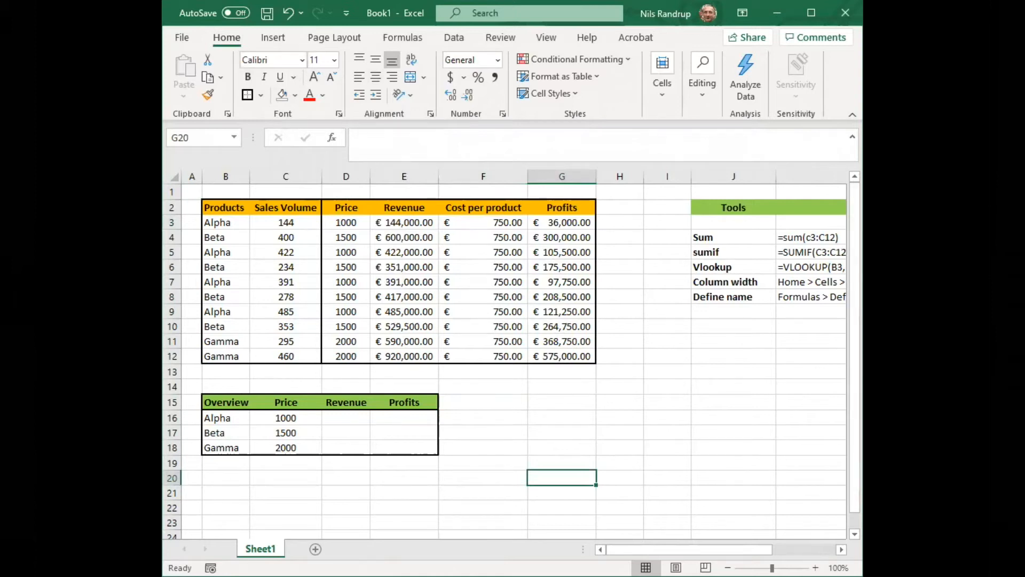
drag(863, 368, 948, 368)
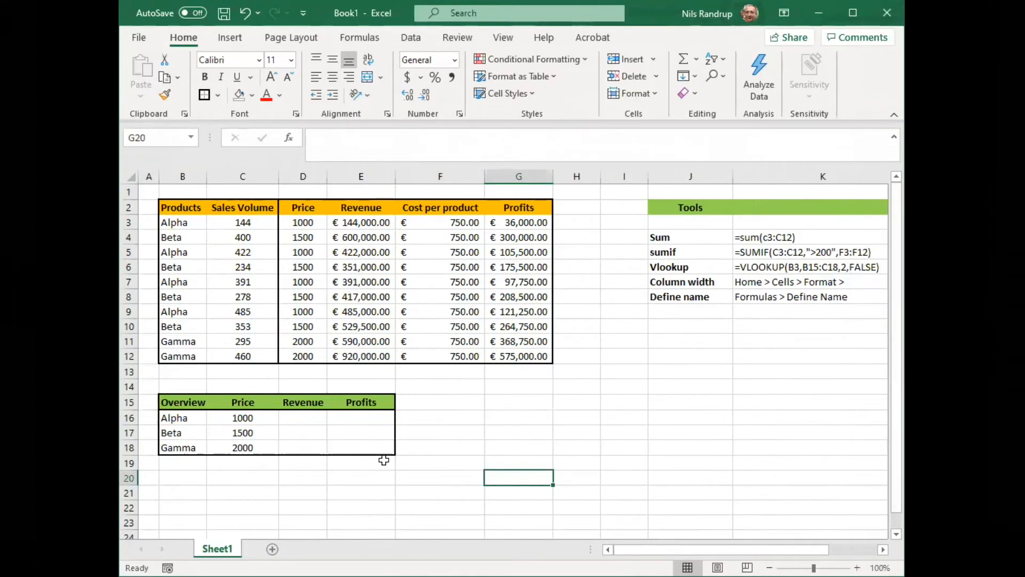
- Search the function library for sumif, insert SUMIF in D16, and move its arguments dialog clear of the Products table
click(310, 421)
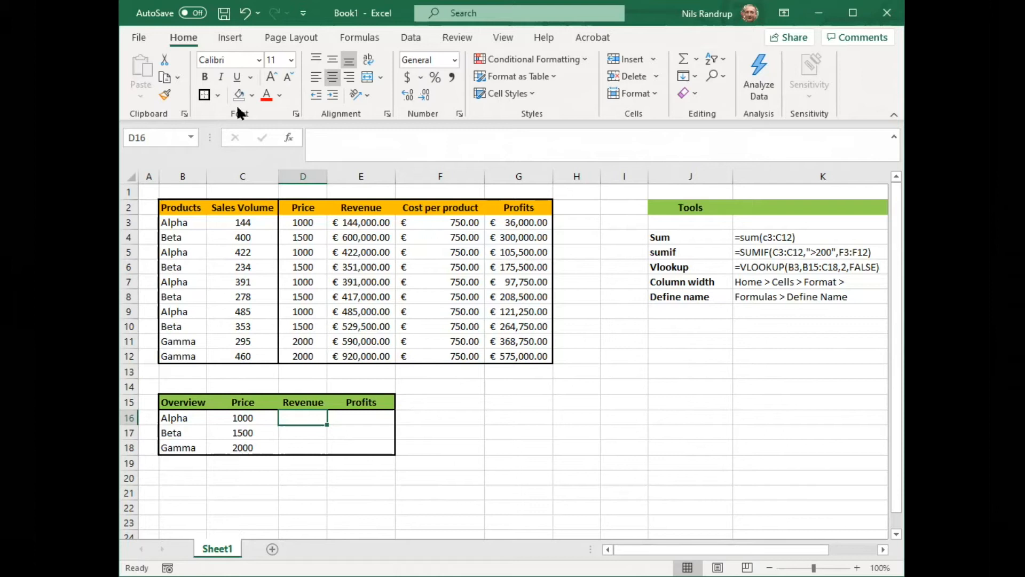
click(359, 38)
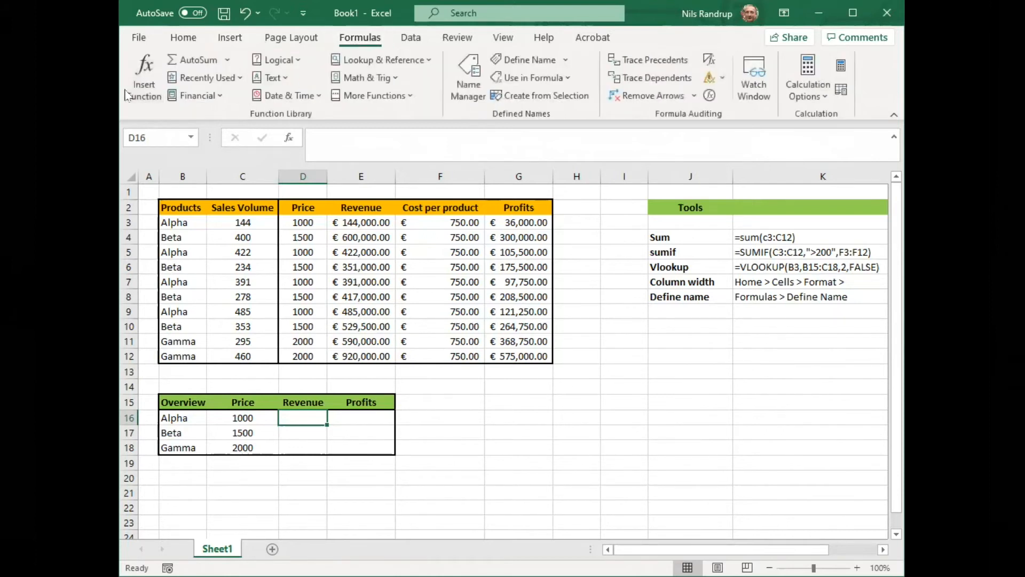
click(143, 89)
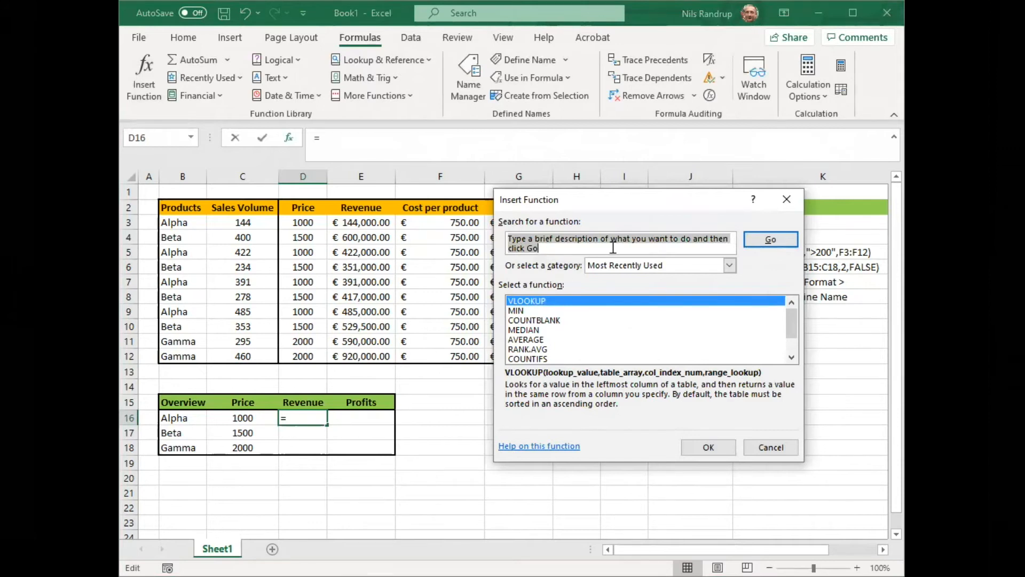
text(co)
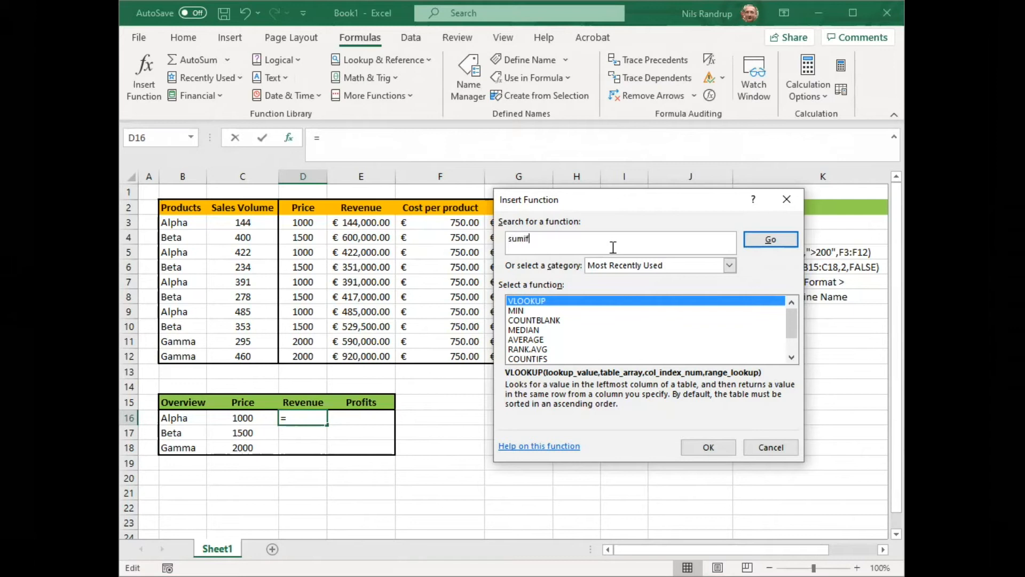
key(Return)
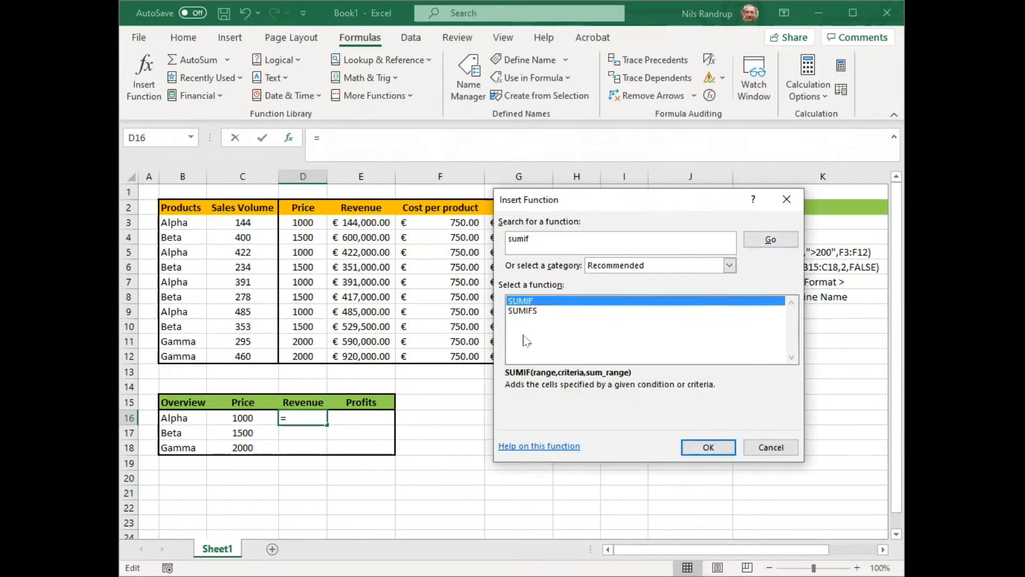
double_click(526, 301)
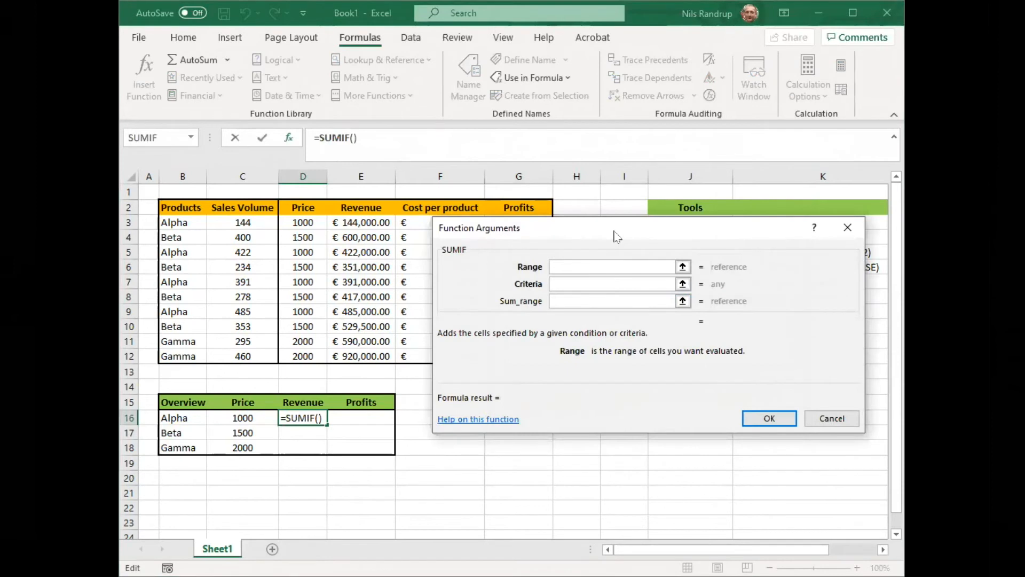
drag(617, 235, 679, 342)
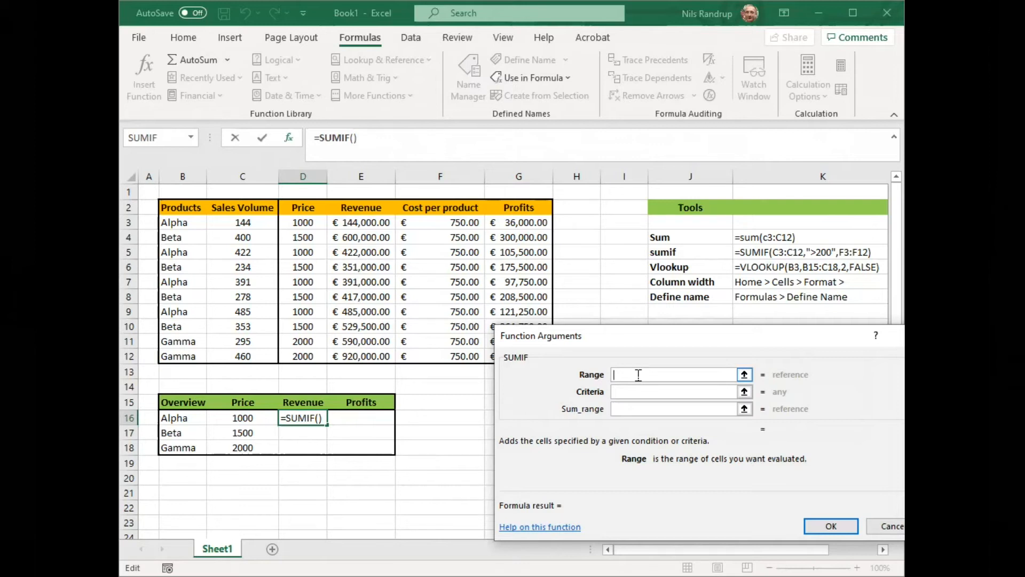
- Set the SUMIF range to the product names in B3:B12
click(174, 222)
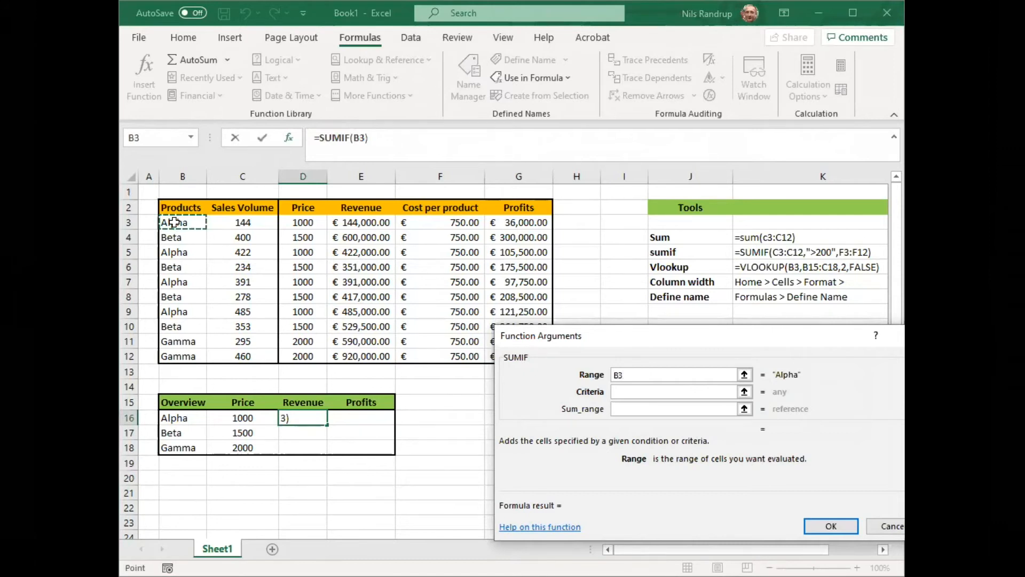
drag(175, 223, 373, 353)
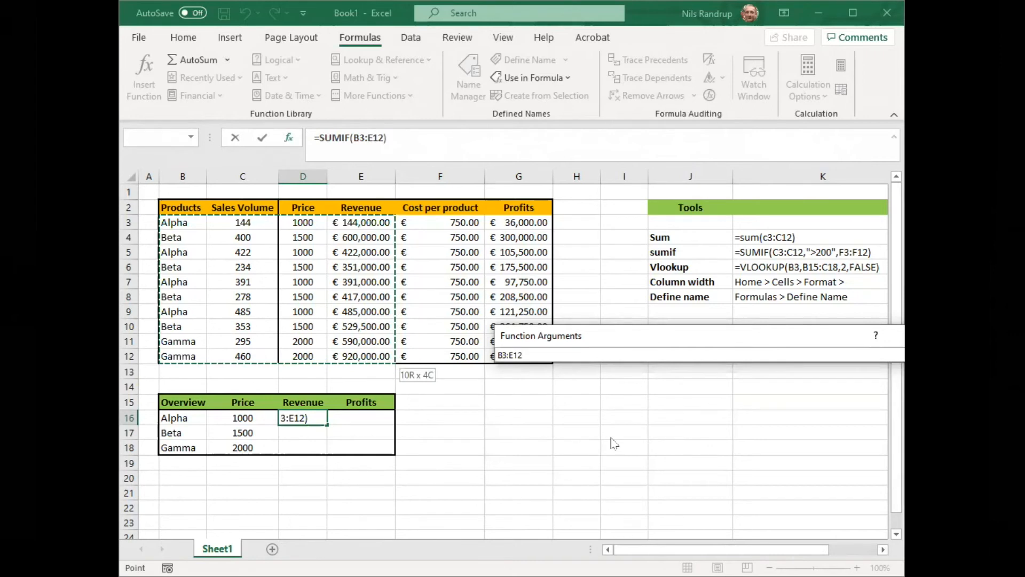
click(658, 392)
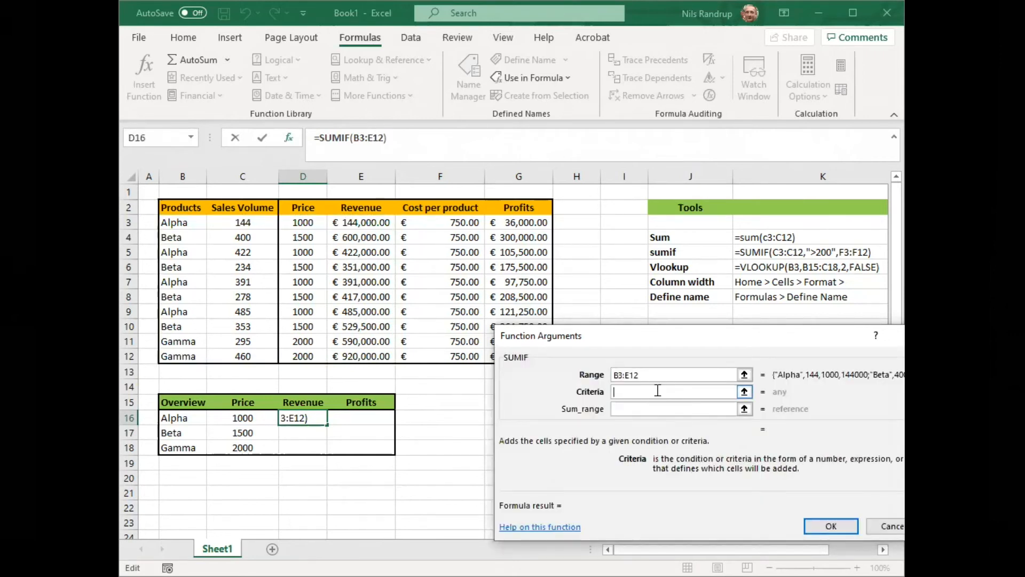
click(668, 374)
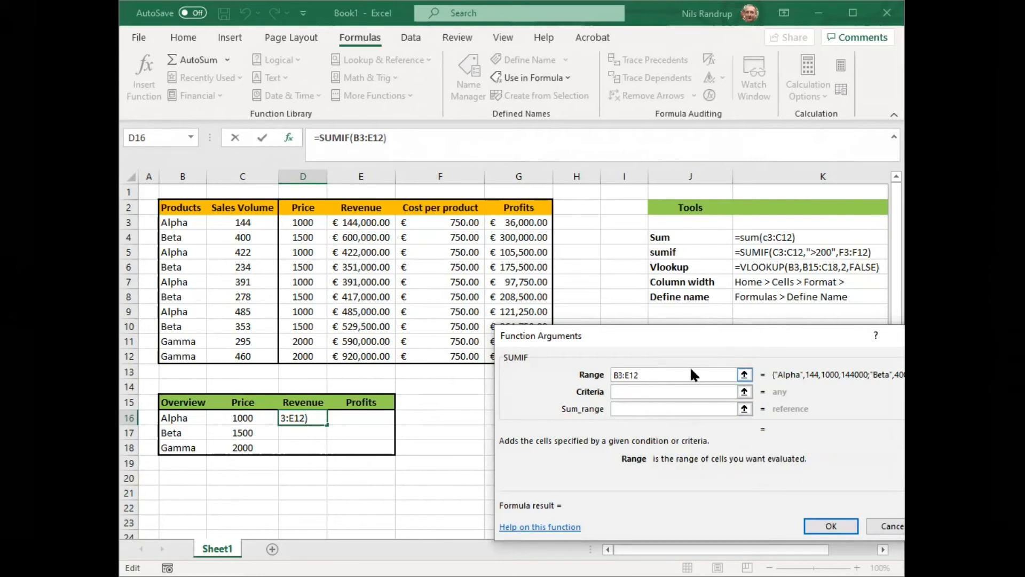
click(744, 375)
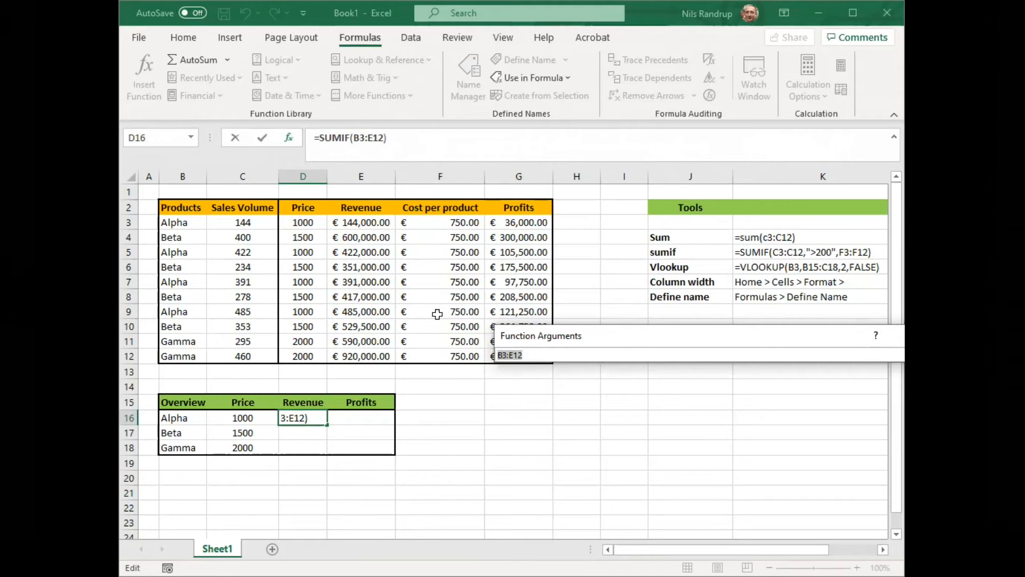
click(186, 224)
drag(187, 229, 197, 355)
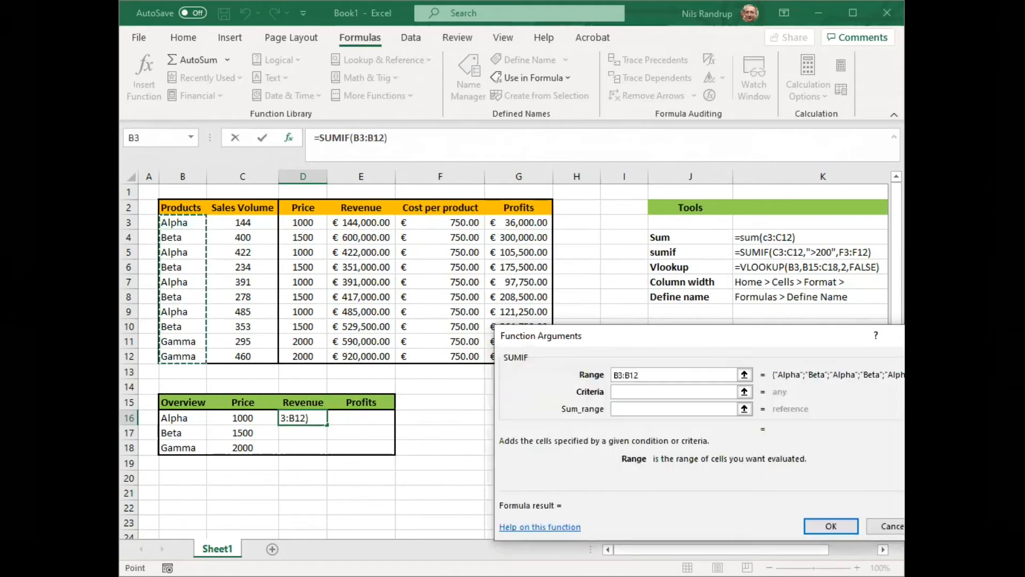
- Set the SUMIF criteria to B16 and enter the formula in D16 without a sum range
click(656, 393)
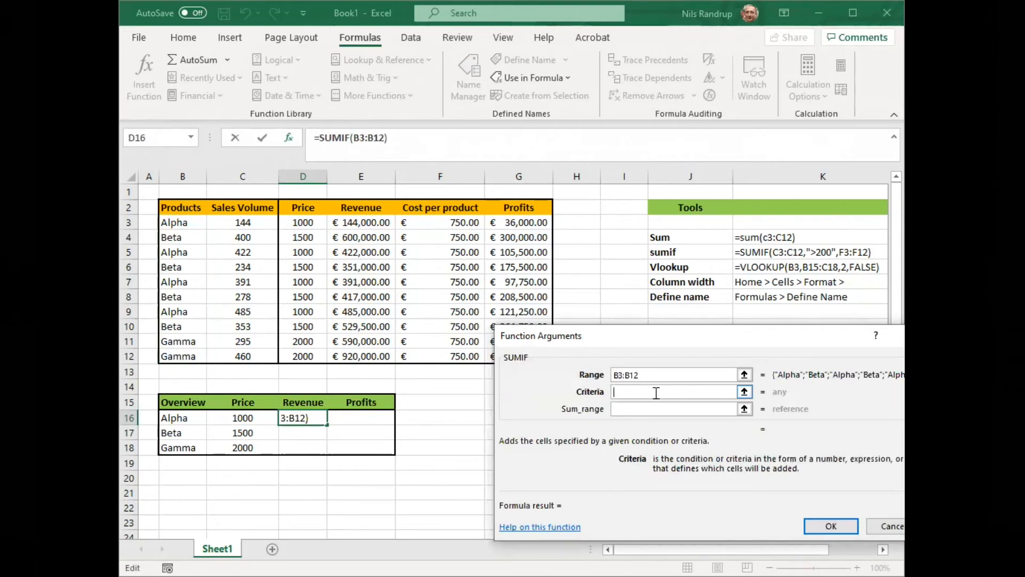
click(183, 419)
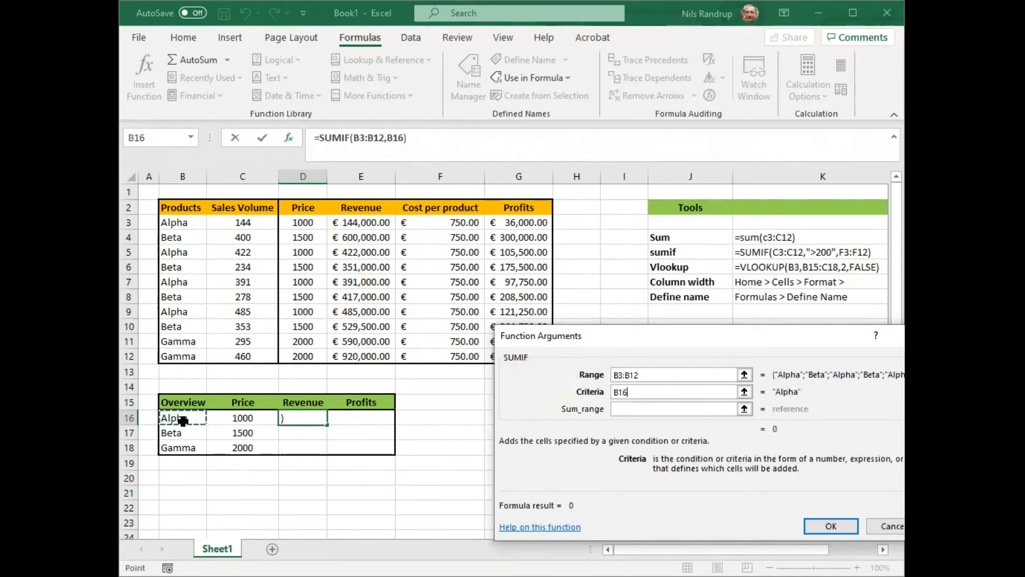
key(Return)
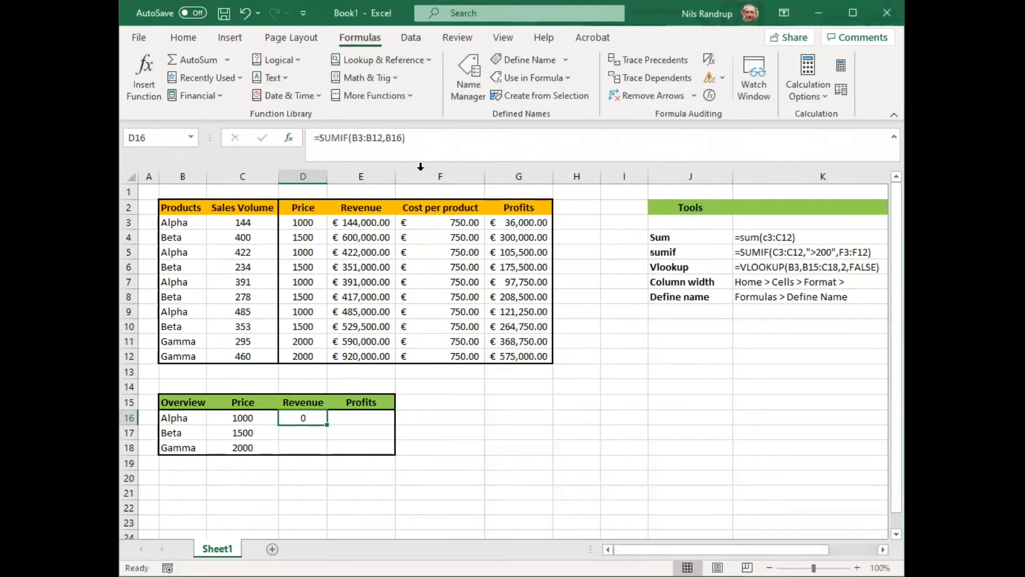
- Delete the incomplete SUMIF formula from D16
click(433, 150)
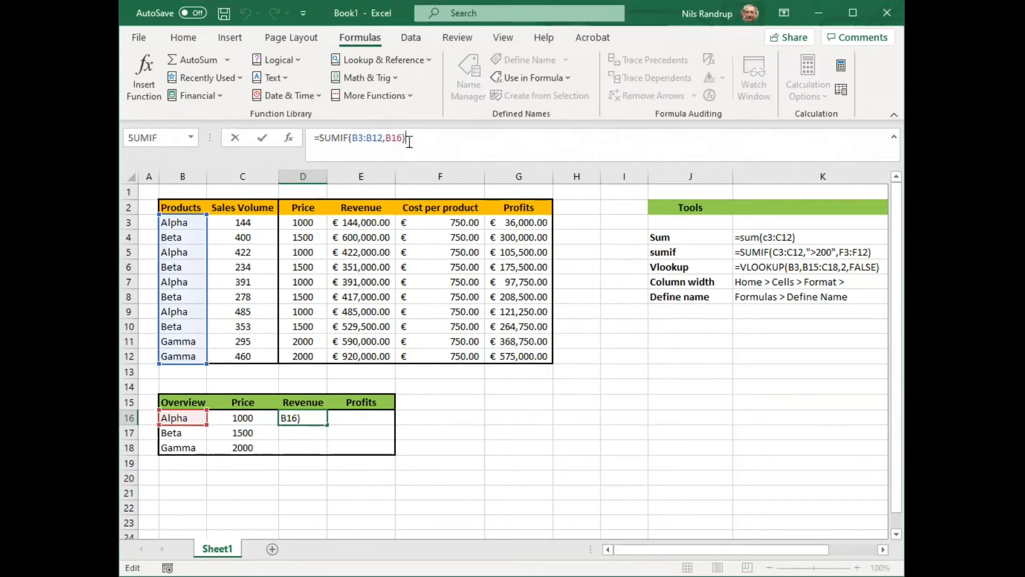
key(Escape)
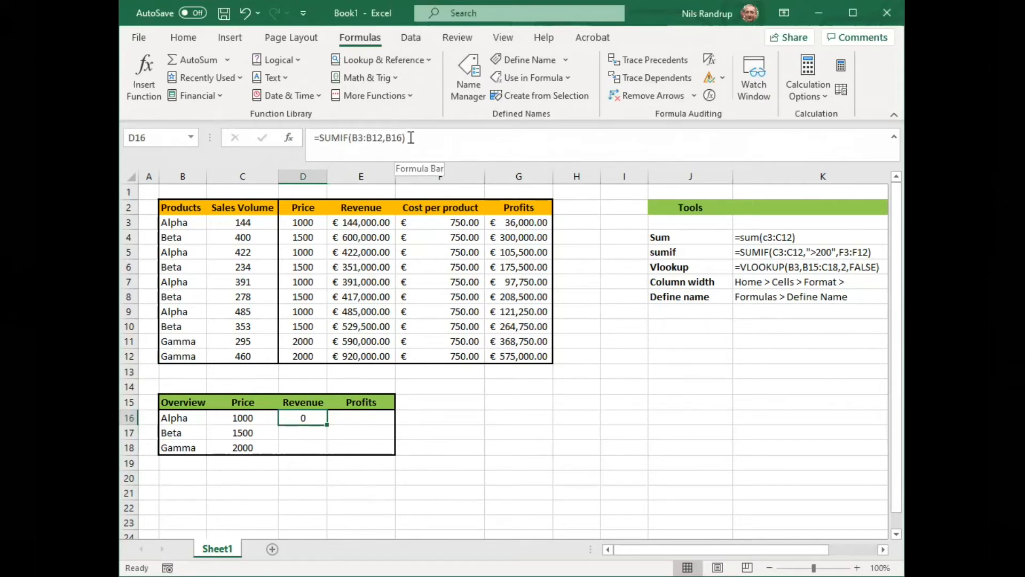
click(411, 138)
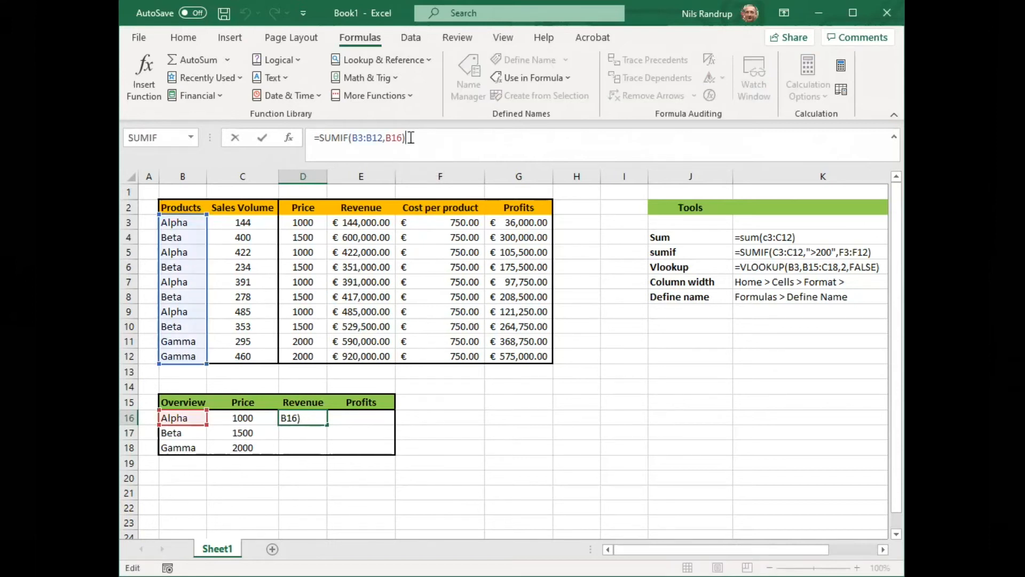
drag(411, 138, 285, 130)
drag(427, 138, 297, 138)
key(BackSpace)
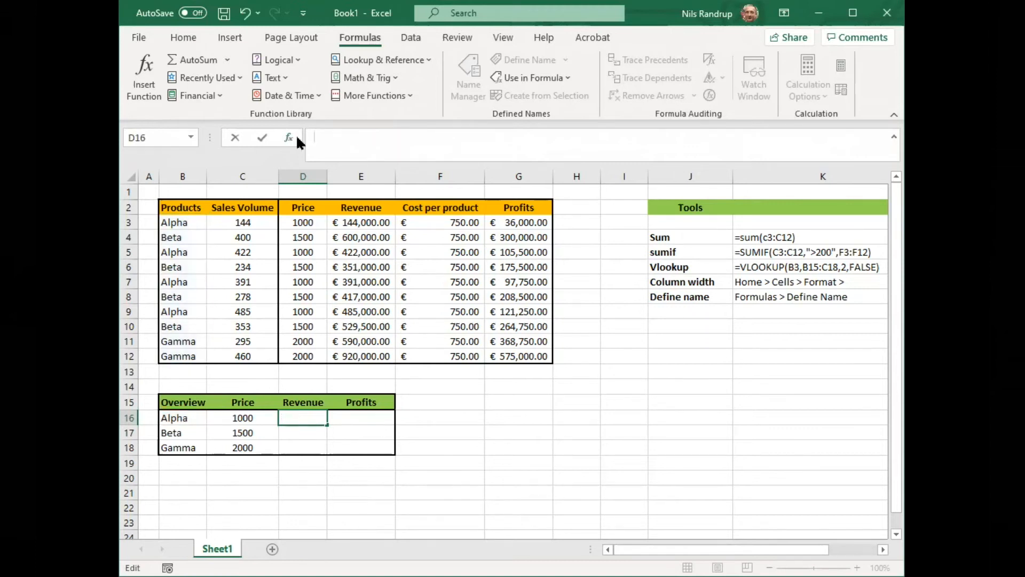
- Insert a new SUMIF function in D16 with range B3:B12 and criteria B16
click(149, 63)
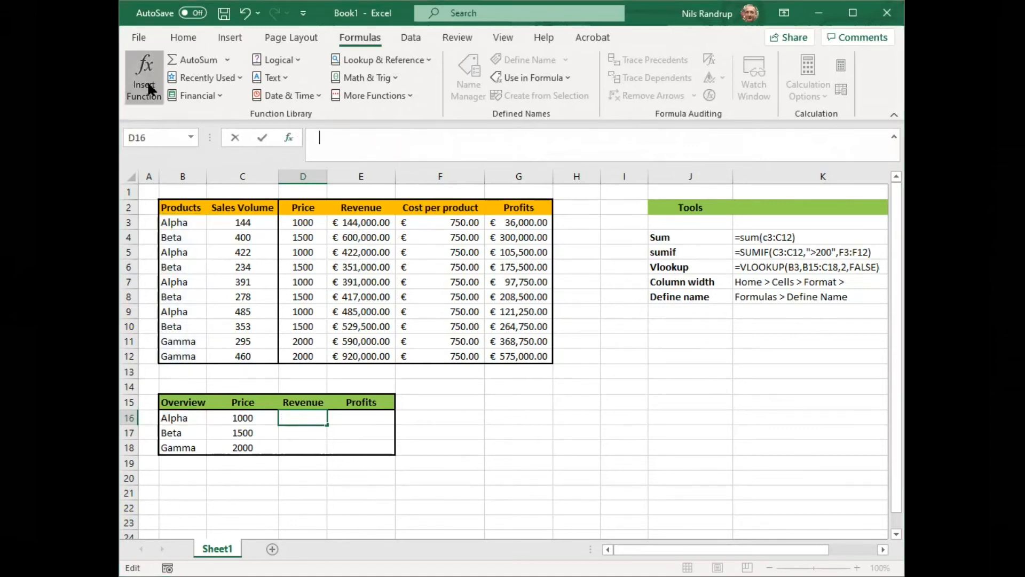
double_click(615, 409)
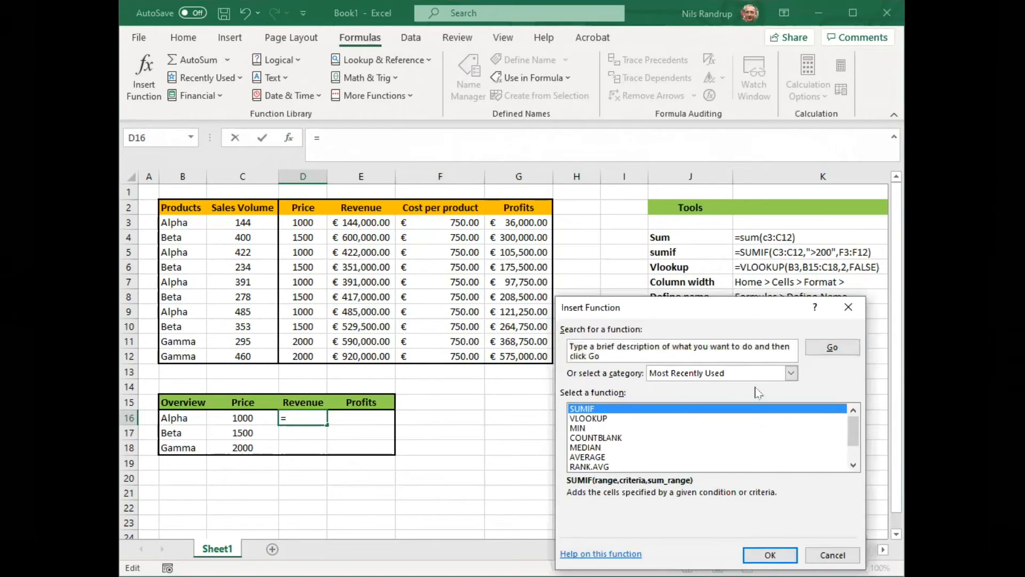
click(188, 221)
drag(188, 221, 179, 356)
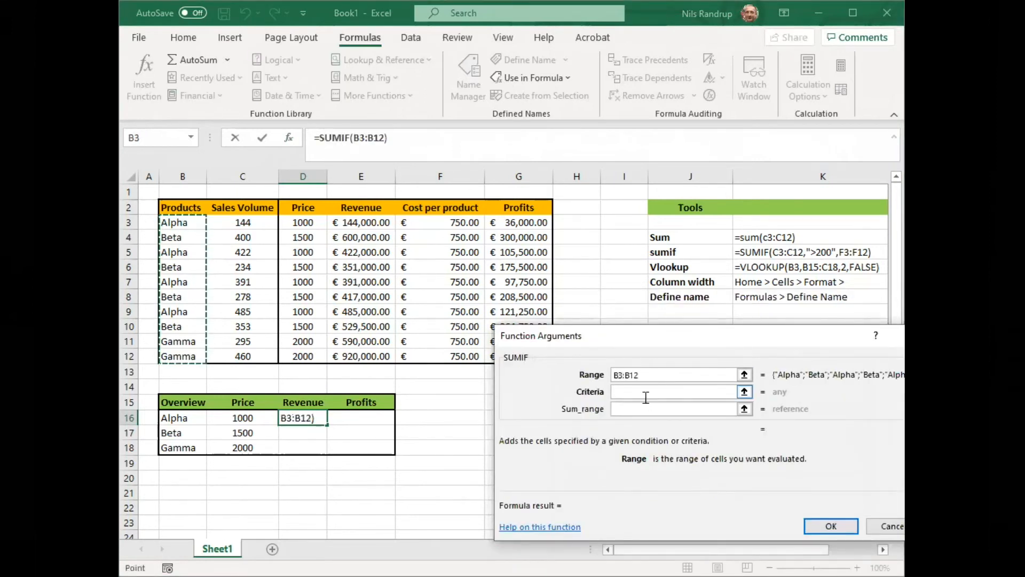
click(643, 392)
click(191, 420)
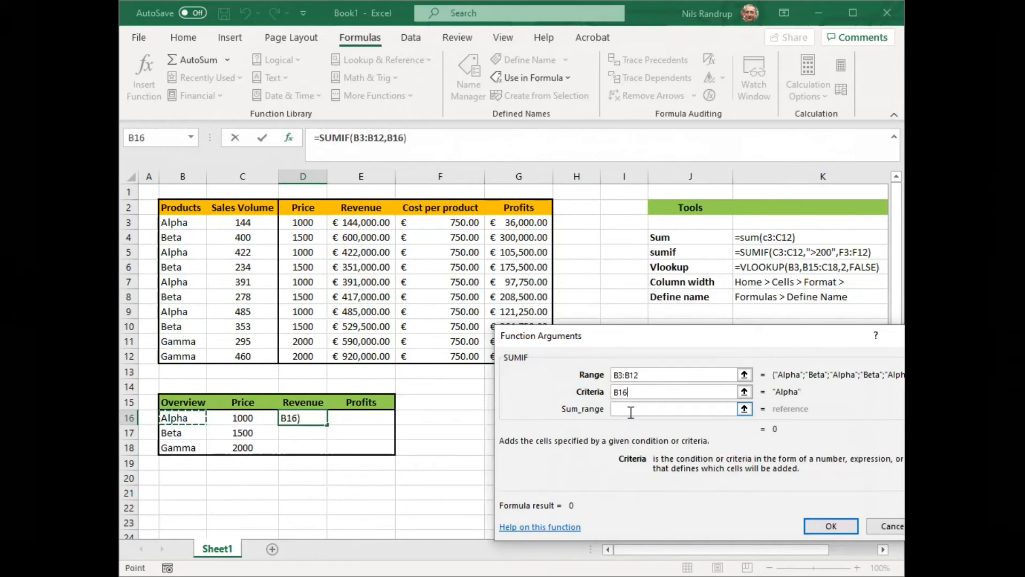
- Set the sum range to the Revenue values in E3:E12 and confirm the SUMIF formula in D16
click(658, 408)
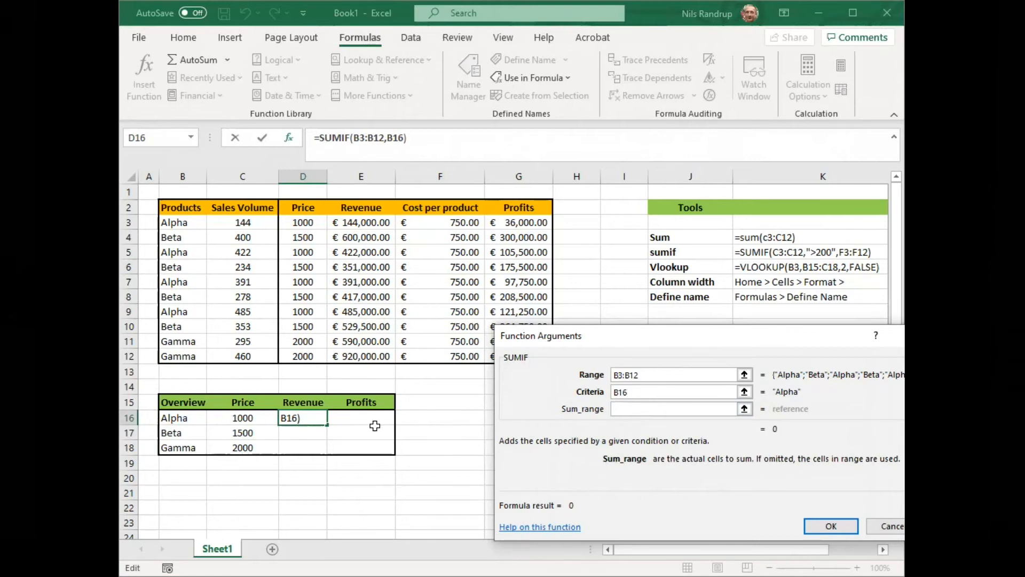
click(377, 221)
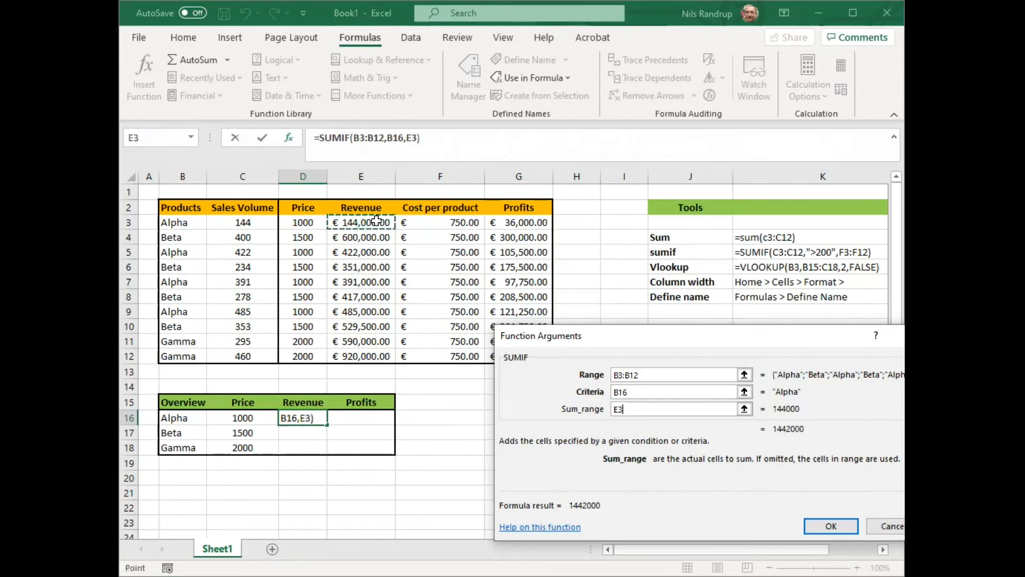
drag(376, 222, 377, 356)
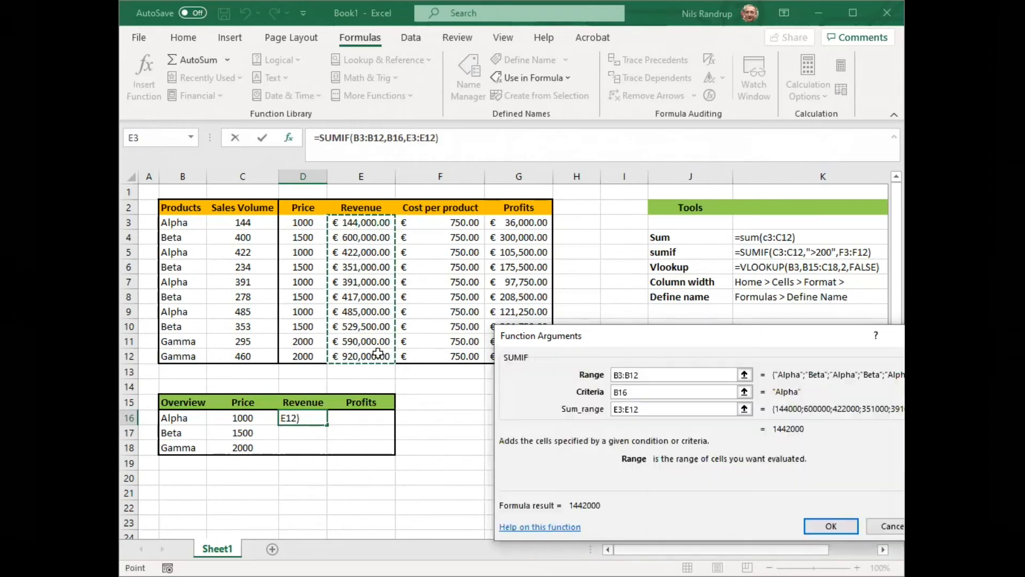
click(822, 521)
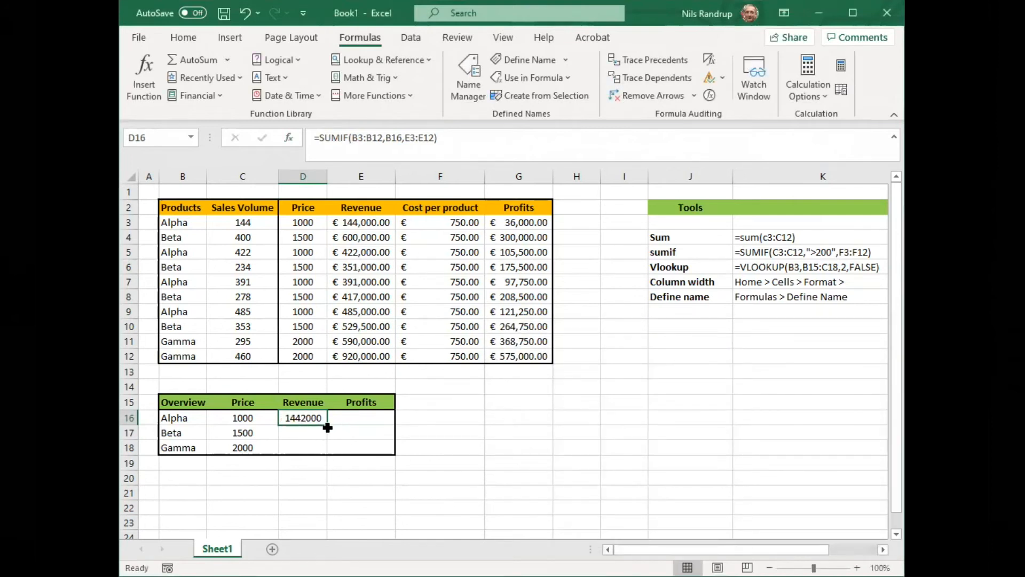
- Make the criteria range in the D16 SUMIF formula absolute as $B$3:$B$12
click(482, 141)
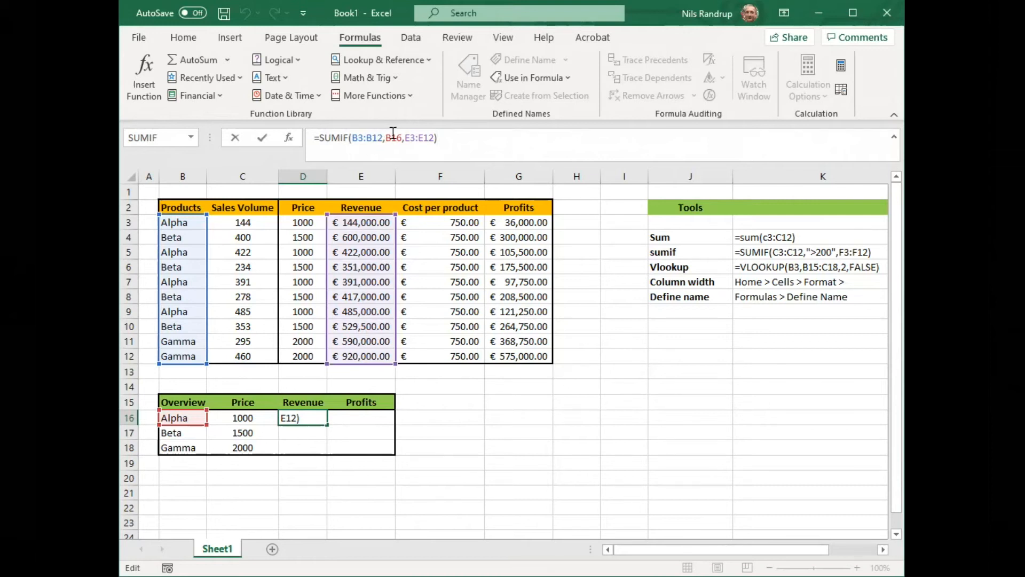
click(354, 138)
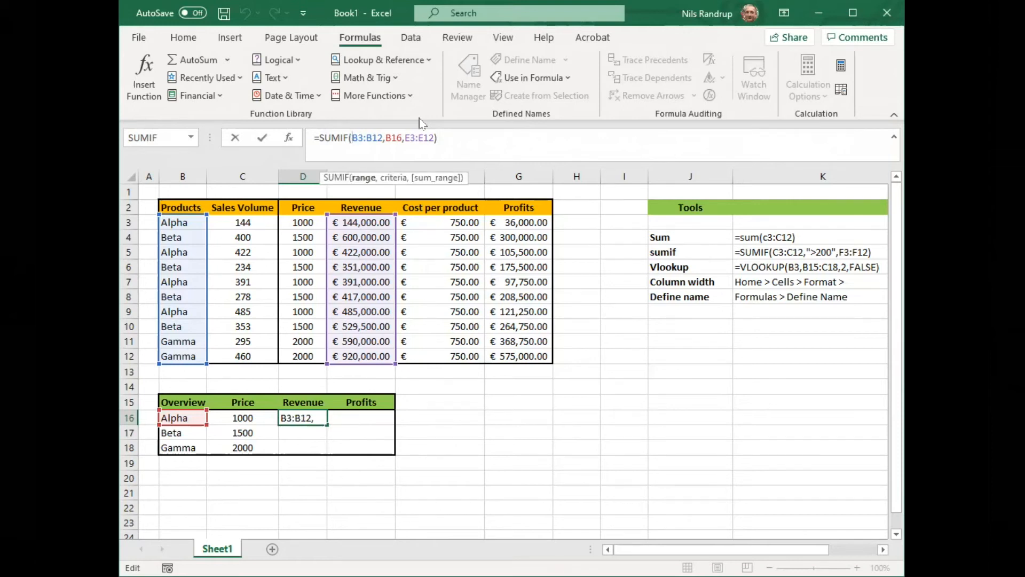
text($)
key(Right)
text($)
key(Right)
key(Right)
text($B$)
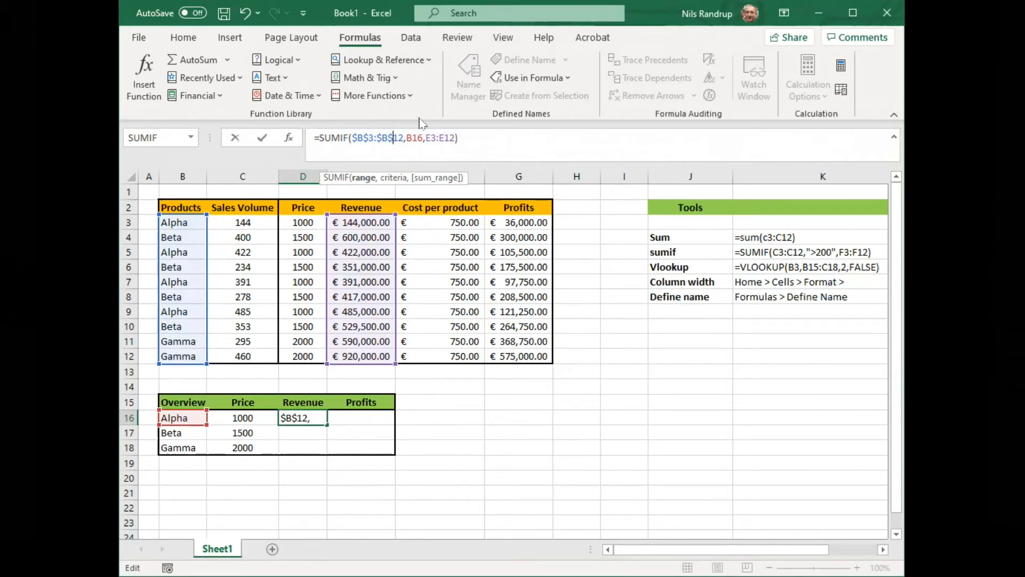
- Make the sum range in the D16 SUMIF formula absolute as $E$3:$E$12 and confirm the formula
key(Right)
key(Right)
key(Right)
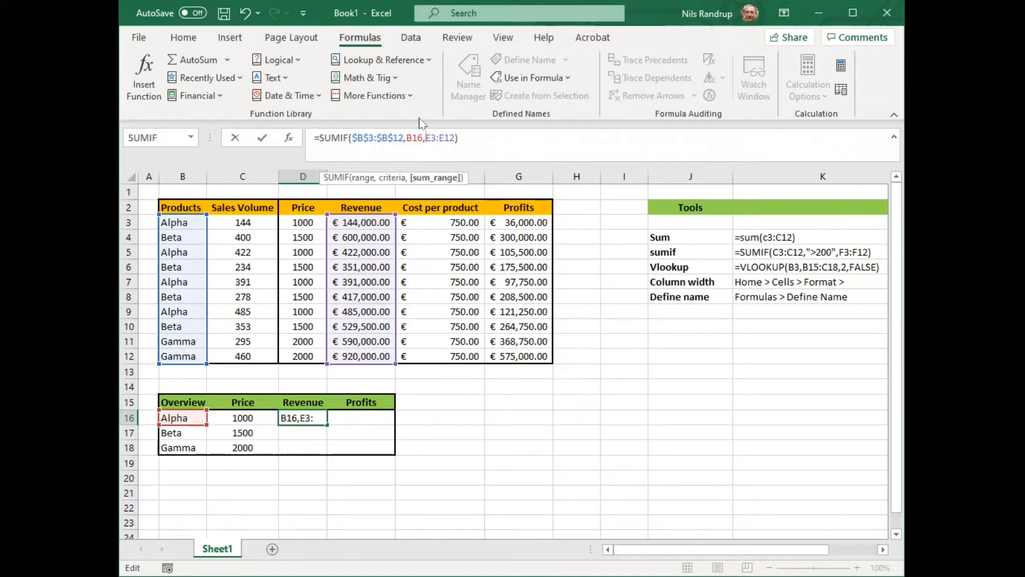
text($B$3:)
text($E$)
key(Right)
text(4)
key(BackSpace)
text($)
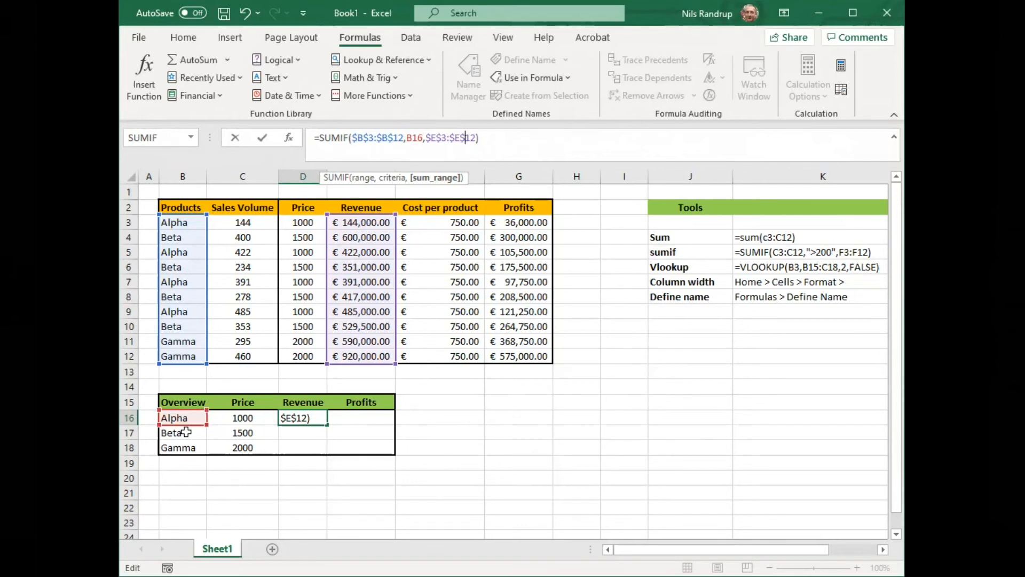
click(525, 137)
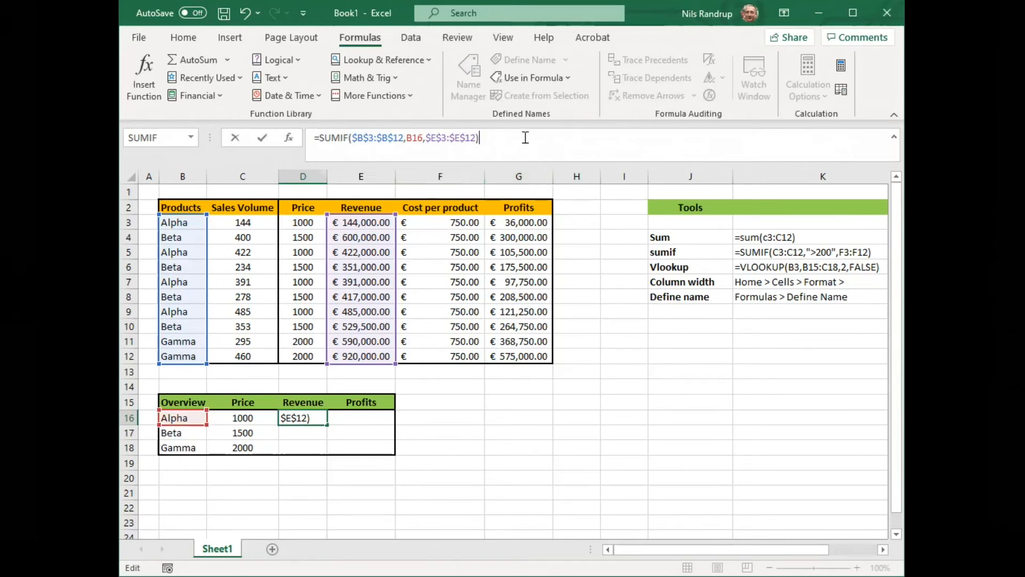
key(Return)
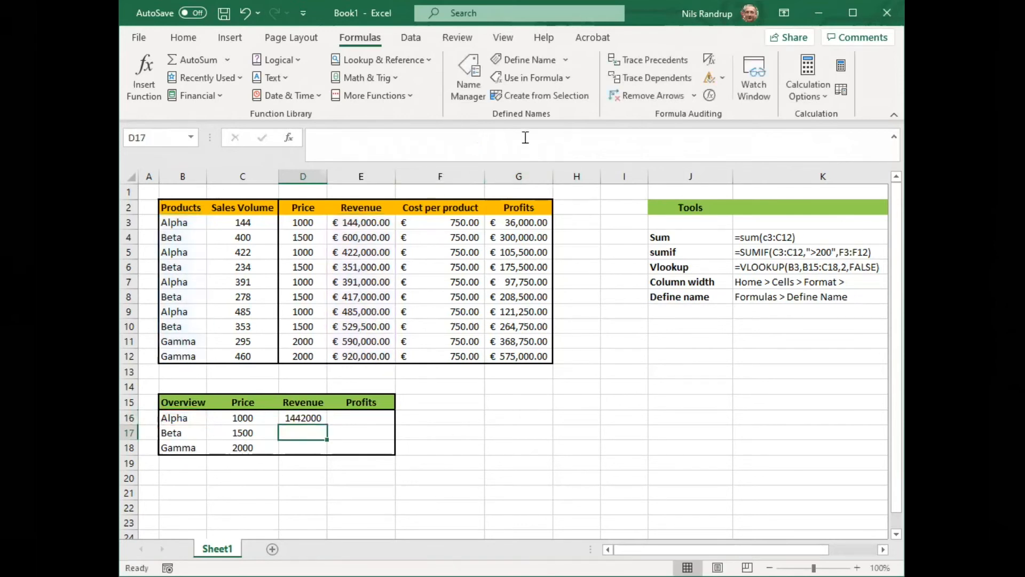
- Format D16 in dollar Accounting format and autofit the width of column D
click(312, 418)
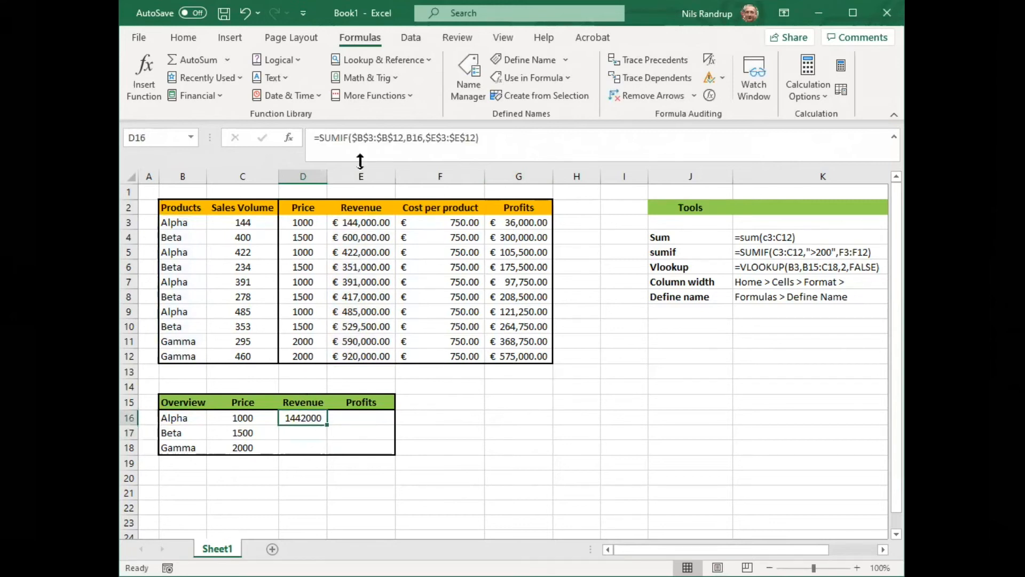
click(183, 37)
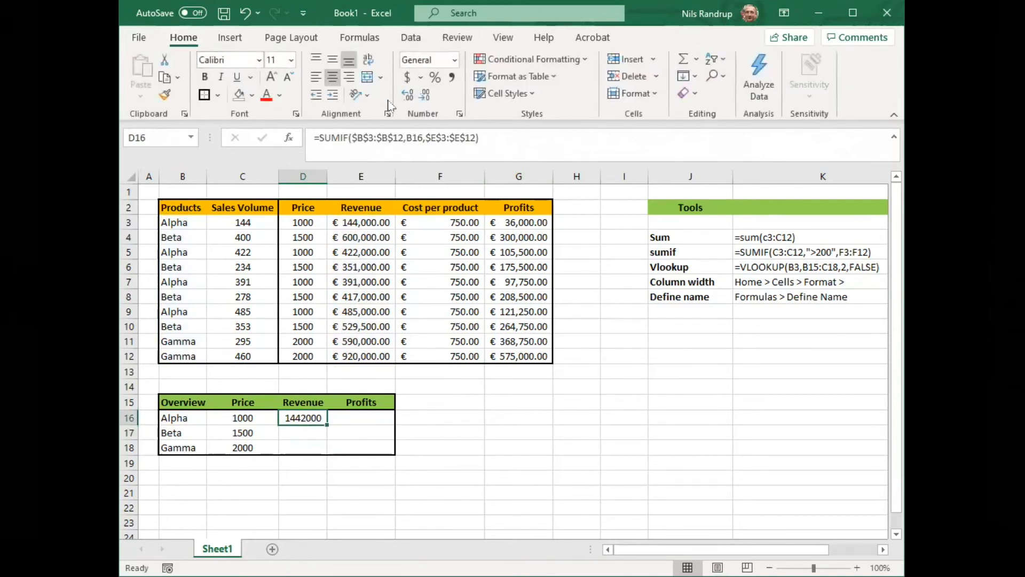
click(407, 77)
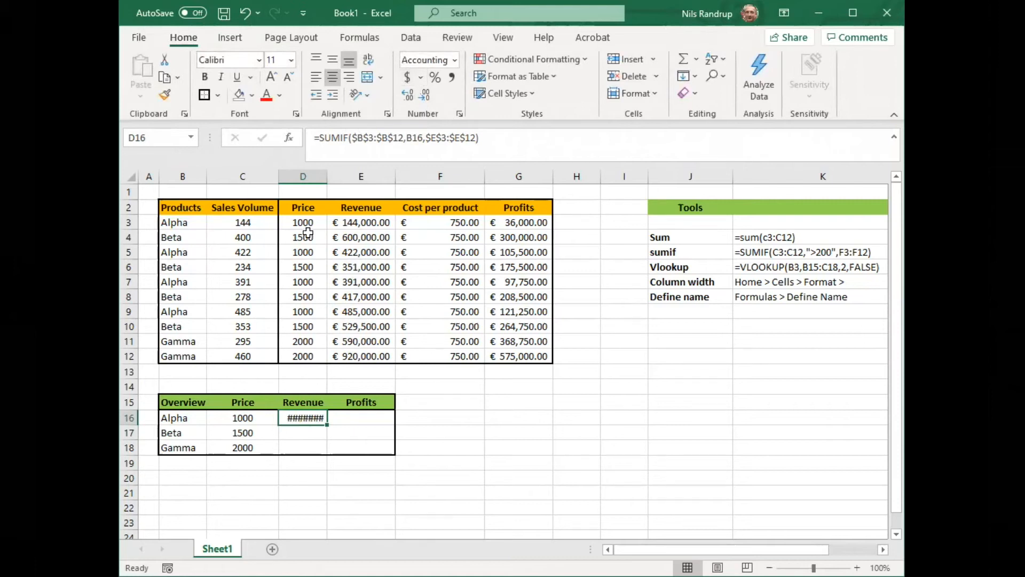
click(315, 175)
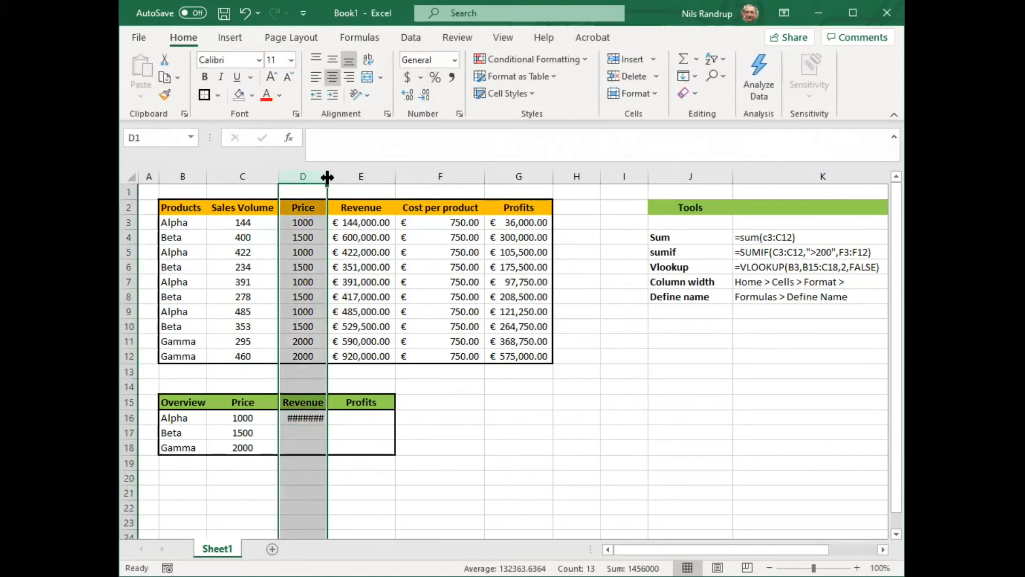
double_click(327, 177)
- Fill the D16 SUMIF formula down to D18 for Beta and Gamma, using the fill without formatting option
click(316, 433)
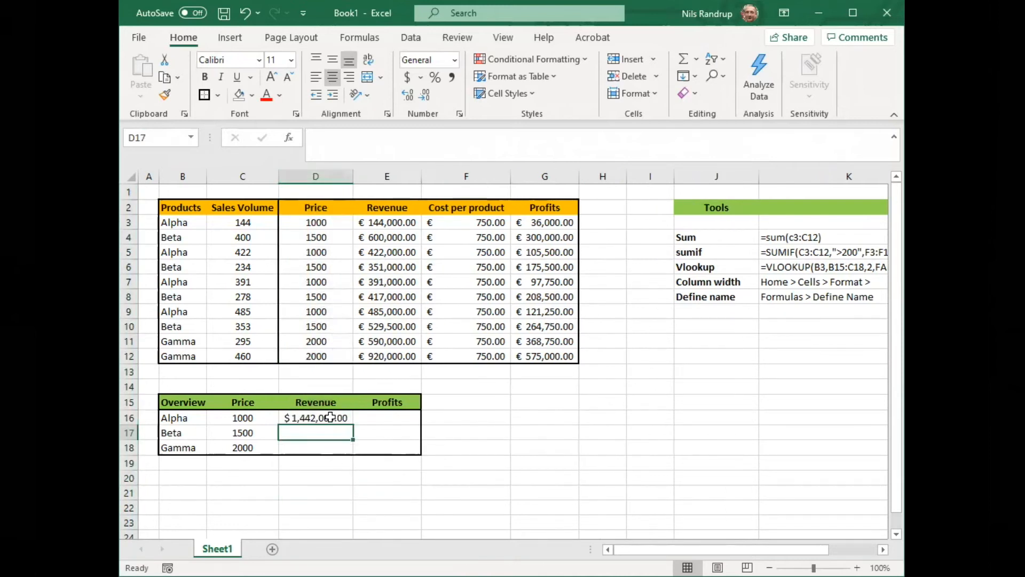
click(329, 417)
drag(352, 425, 350, 452)
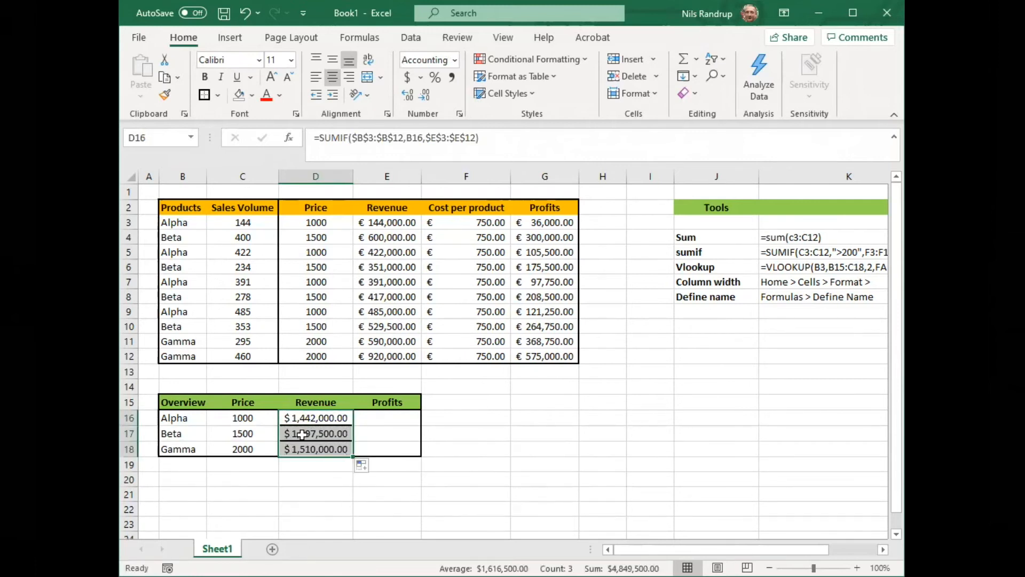
click(321, 494)
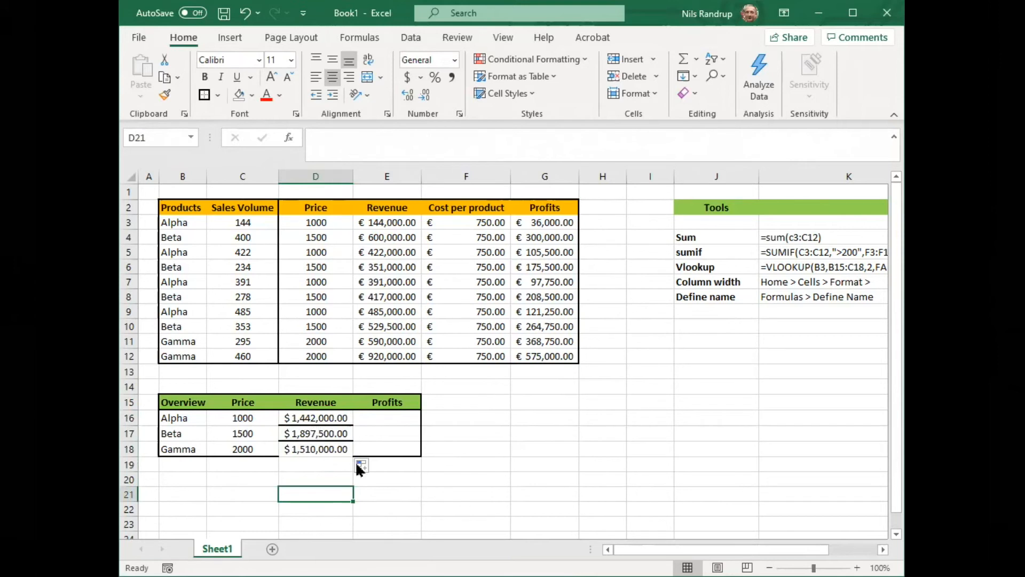
click(373, 472)
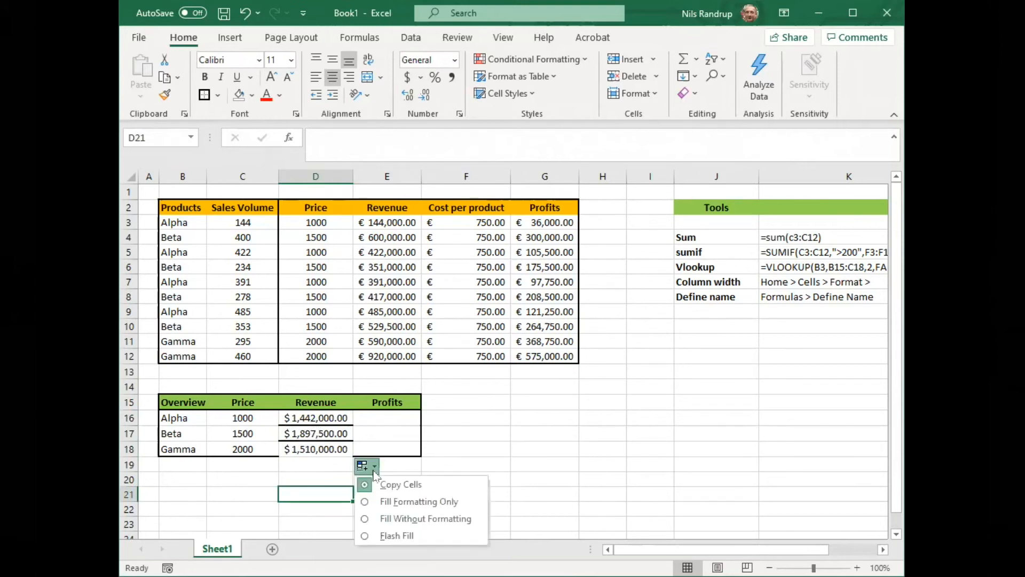
click(435, 520)
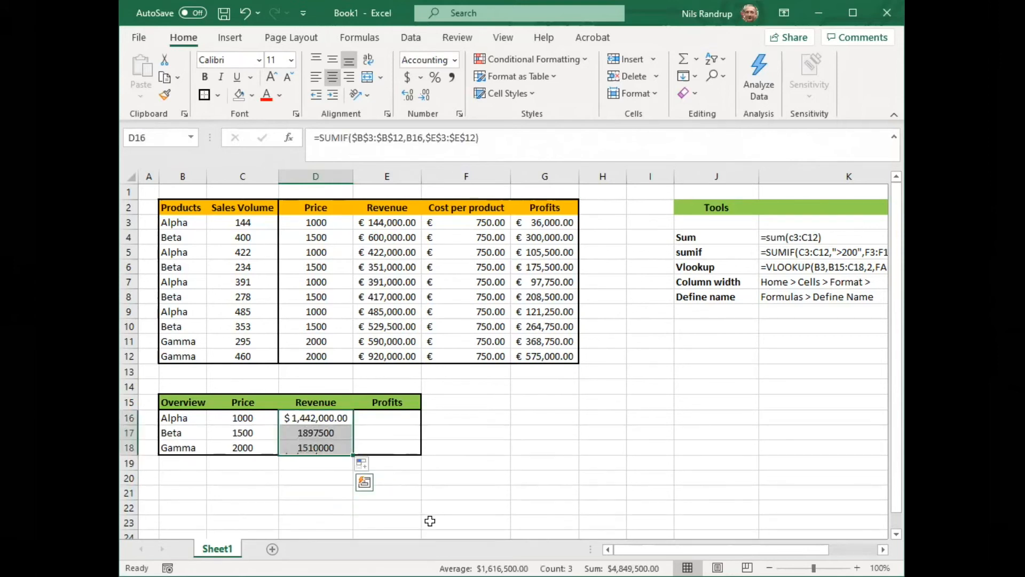
click(343, 504)
- Format the Beta and Gamma revenue cells D17:D18 in dollar Accounting format
drag(316, 432, 319, 448)
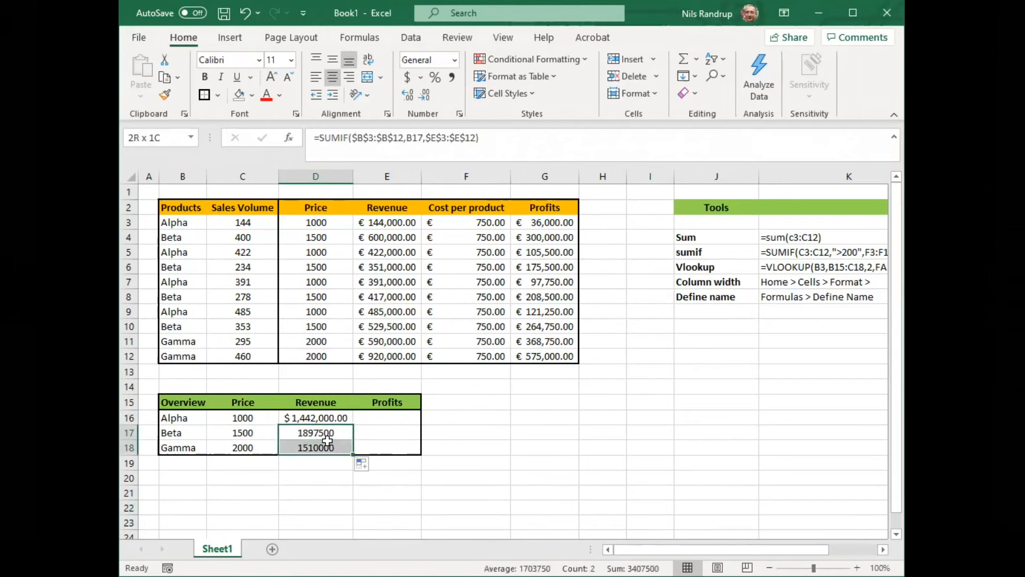
click(407, 78)
click(329, 479)
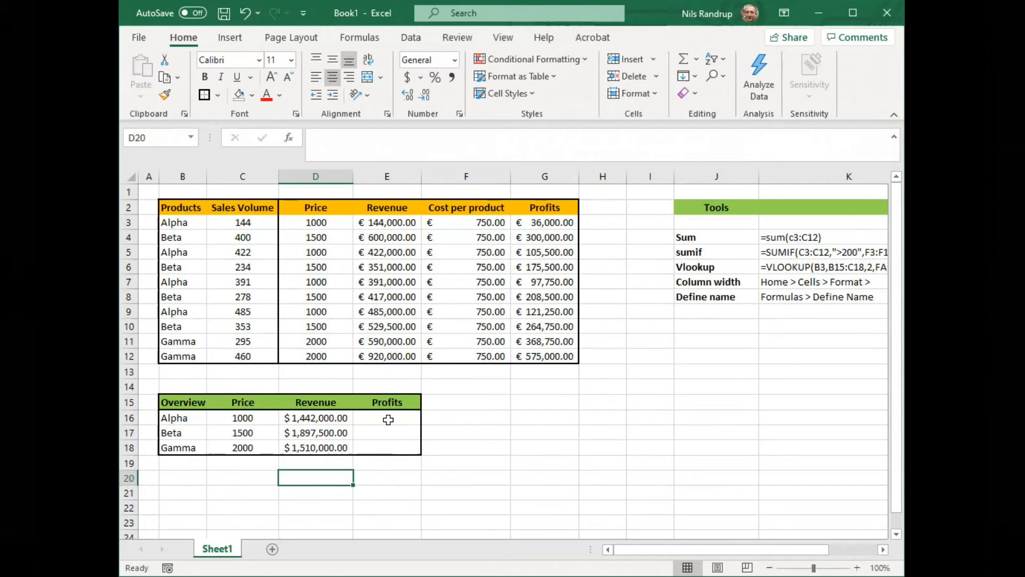
- Fill the D16 revenue formula across into the Profits cell E16
click(328, 421)
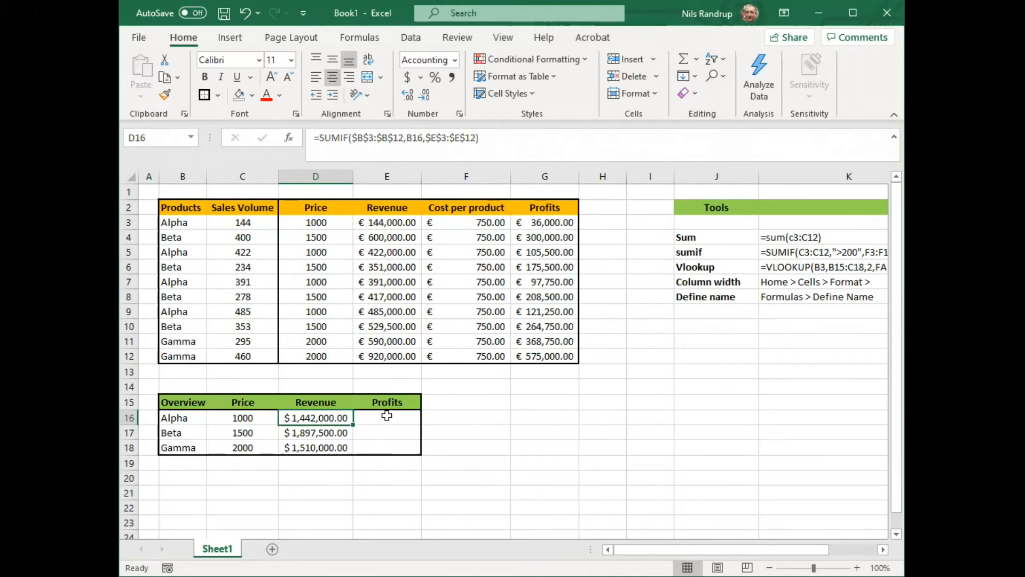
drag(355, 422, 401, 421)
click(391, 511)
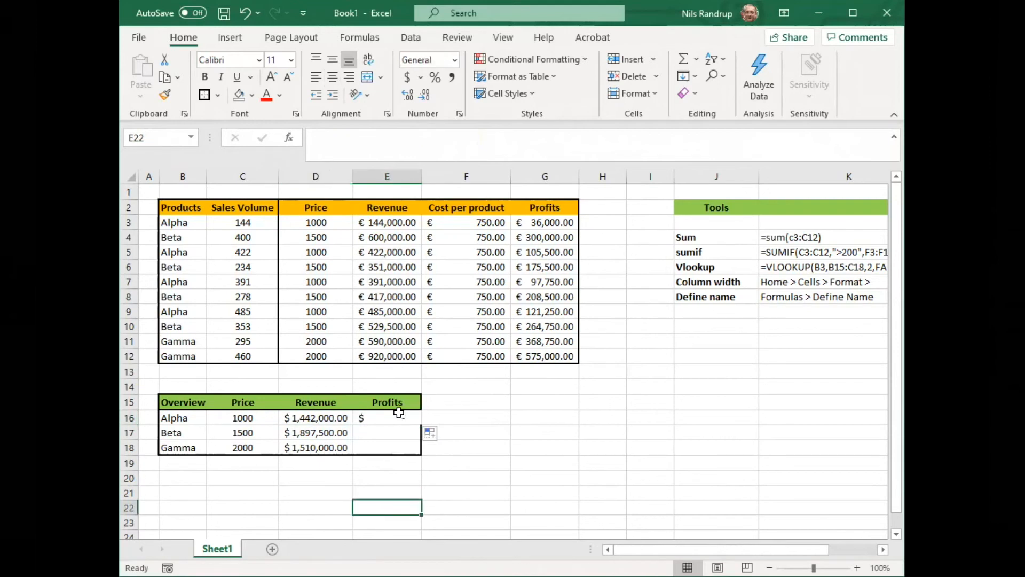
click(397, 414)
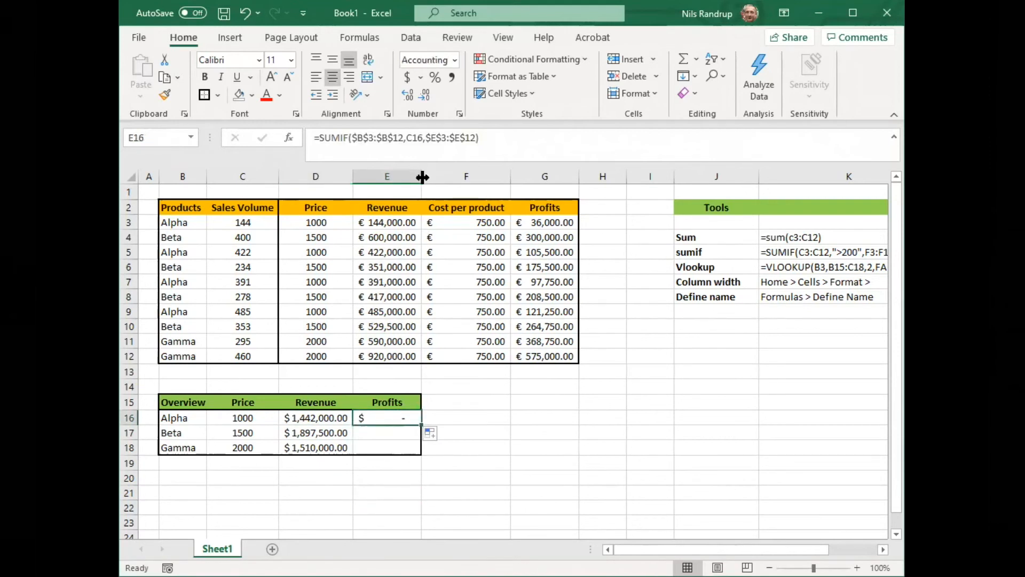
- Change the criteria reference of the SUMIF formula in E16 from C16 to B16 and confirm it
click(509, 140)
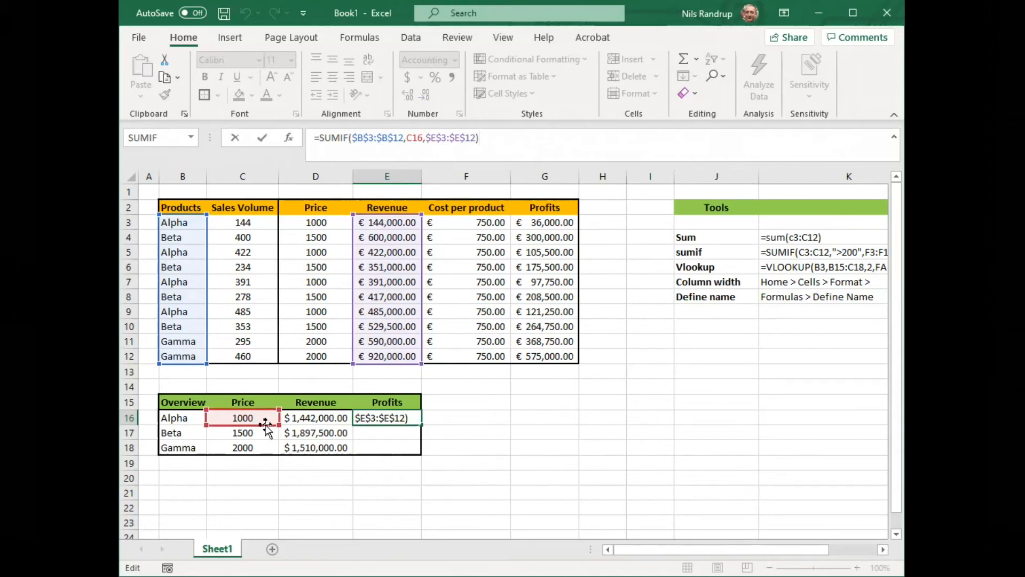
drag(266, 426, 233, 421)
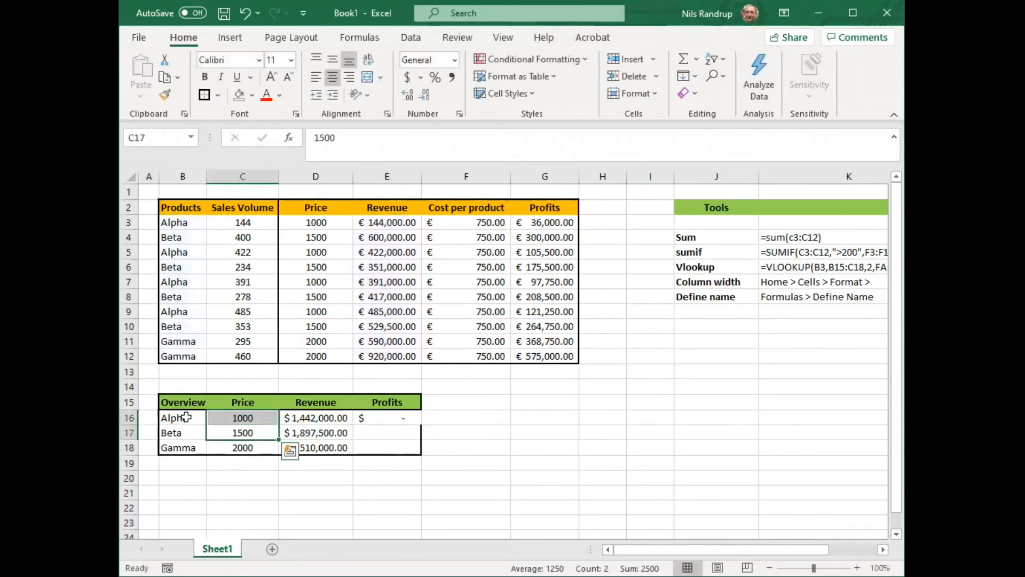
click(181, 419)
click(393, 419)
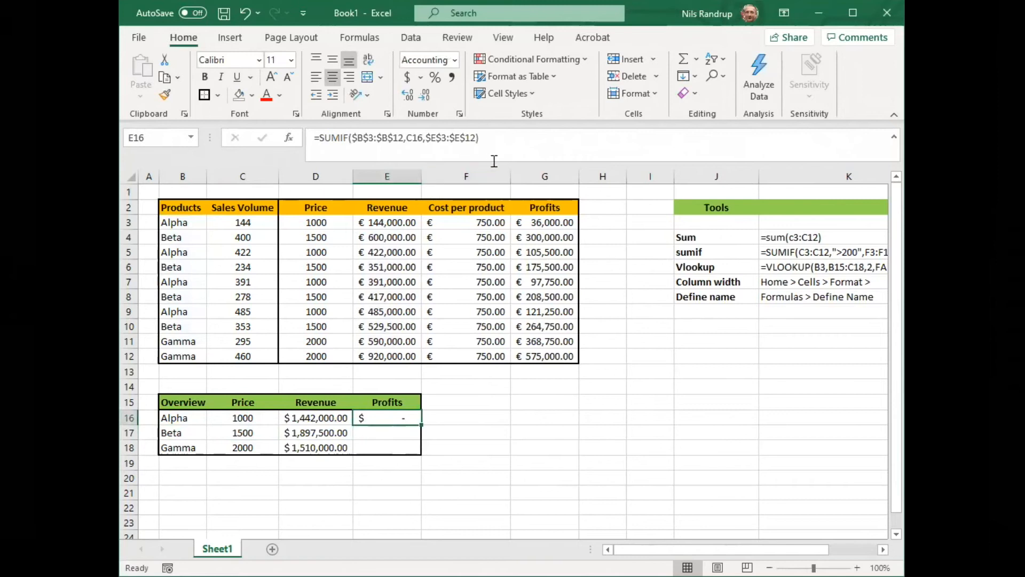
click(504, 137)
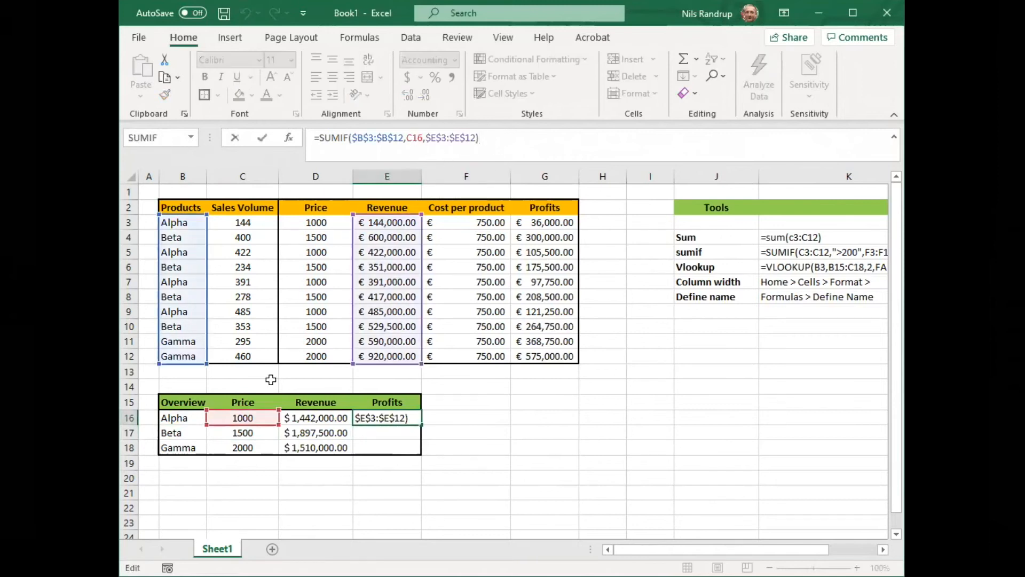
drag(265, 425, 191, 421)
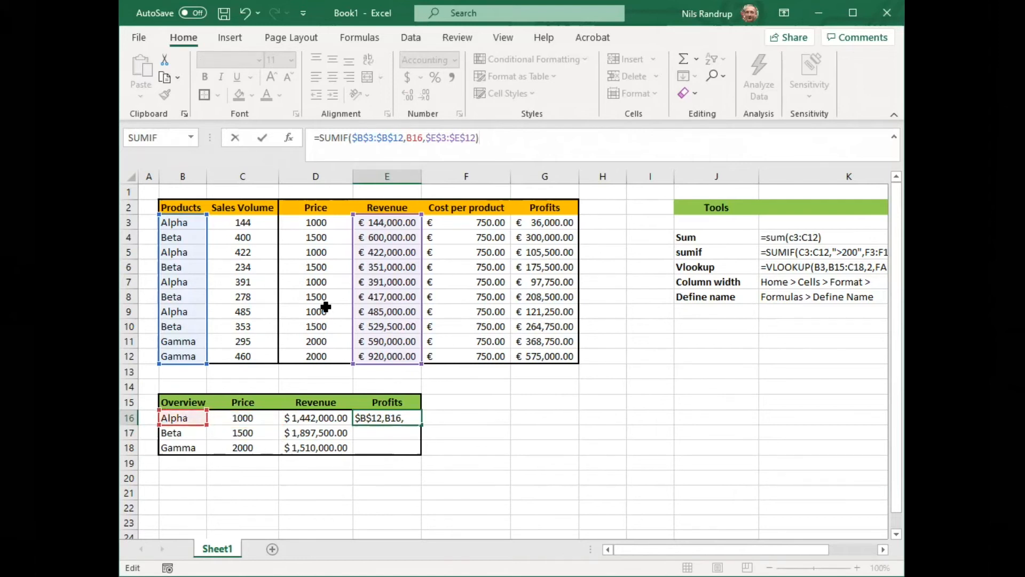
key(Return)
click(381, 417)
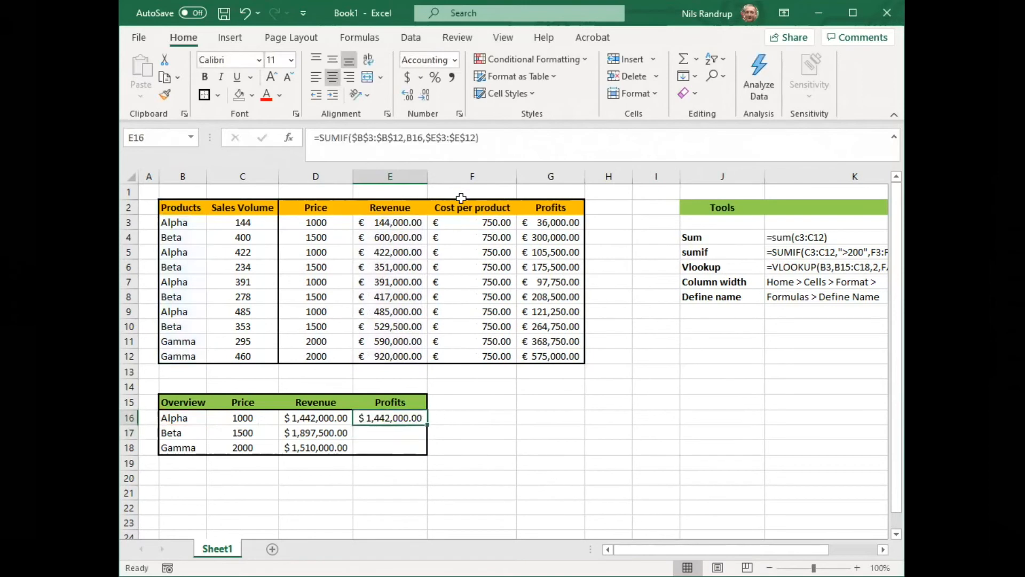
click(499, 140)
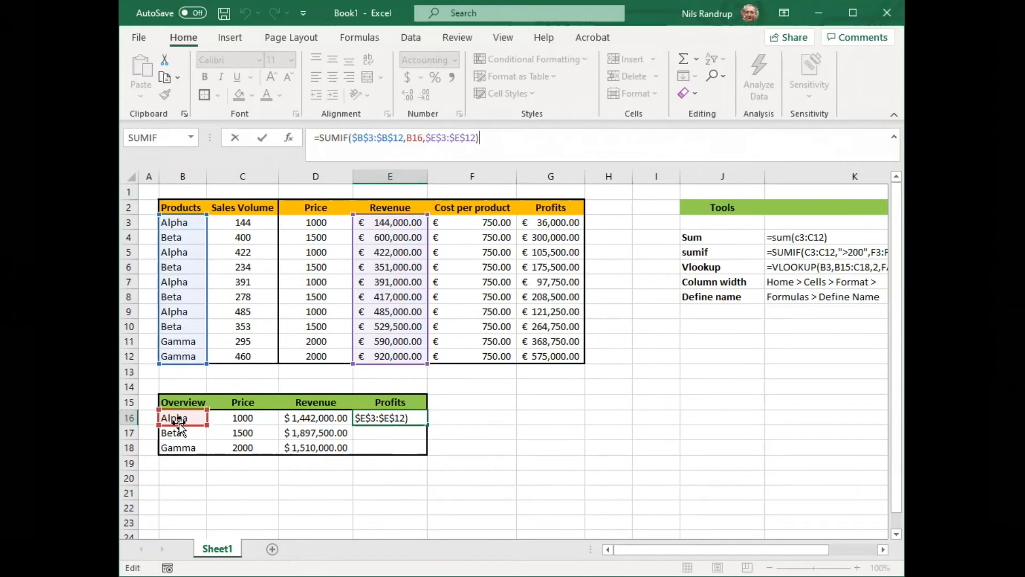
click(302, 420)
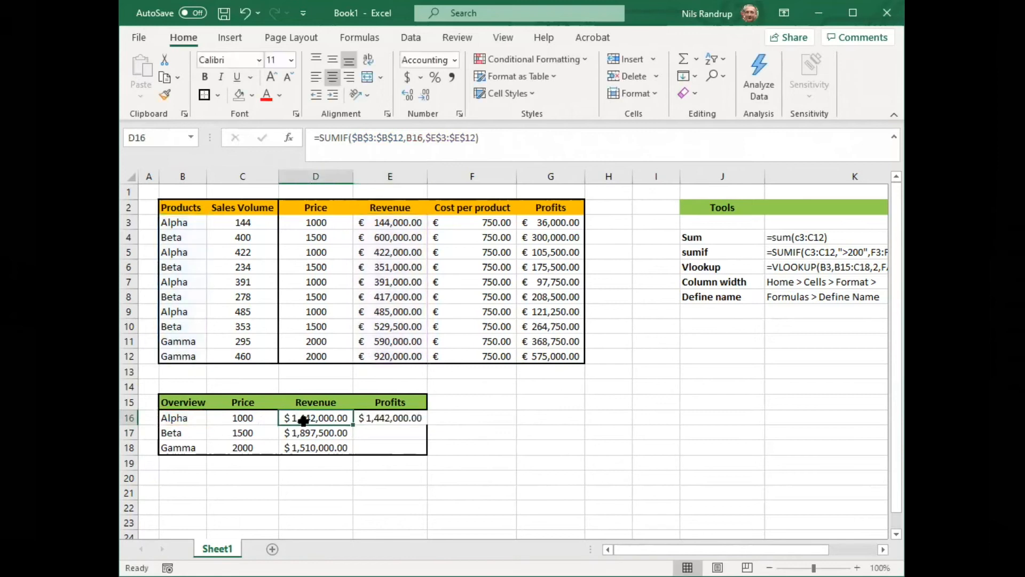
click(374, 414)
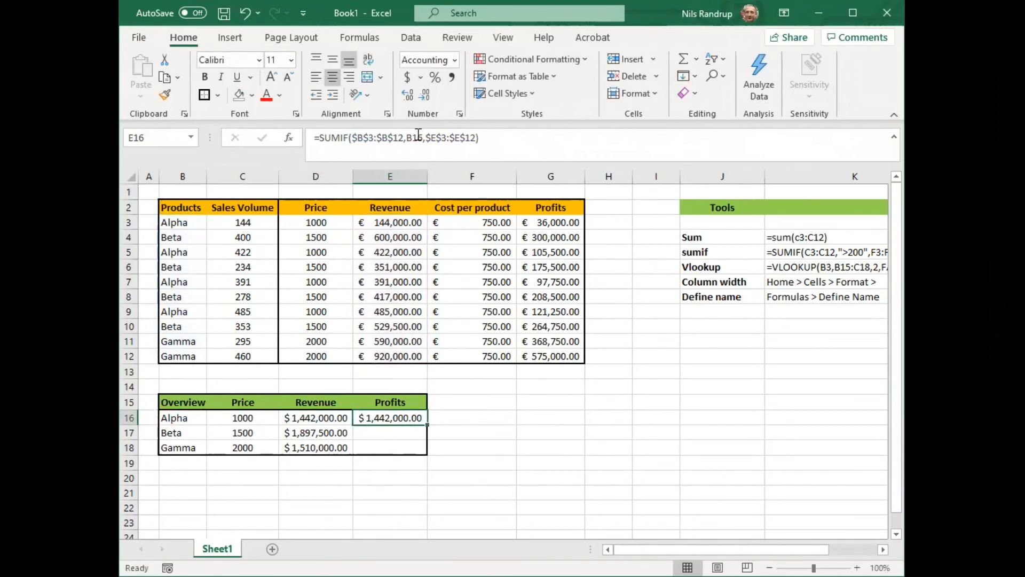
- Lock the column of the criteria reference in the D16 SUMIF formula as $B16 and confirm the formula
click(315, 420)
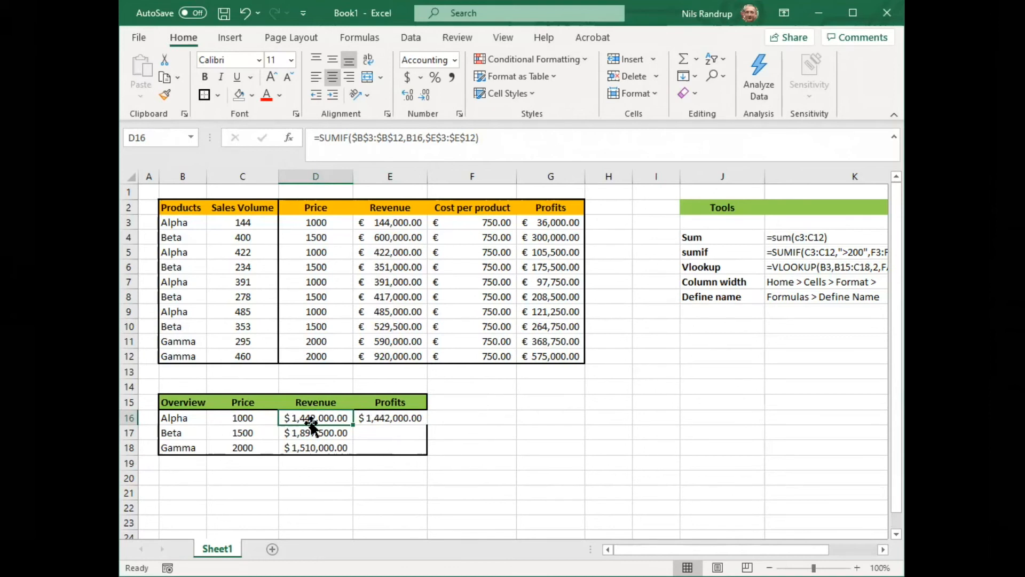
click(416, 136)
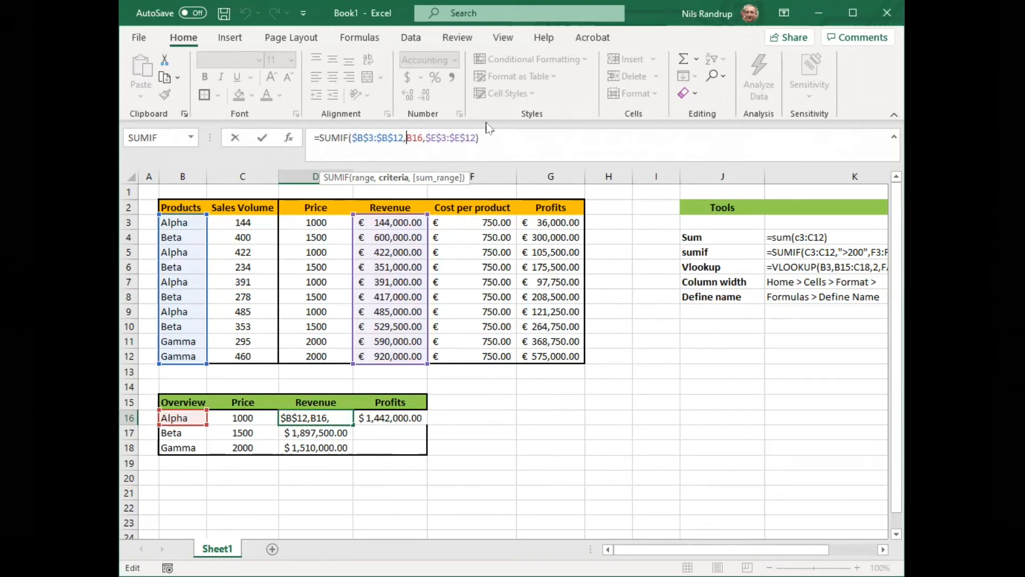
text($)
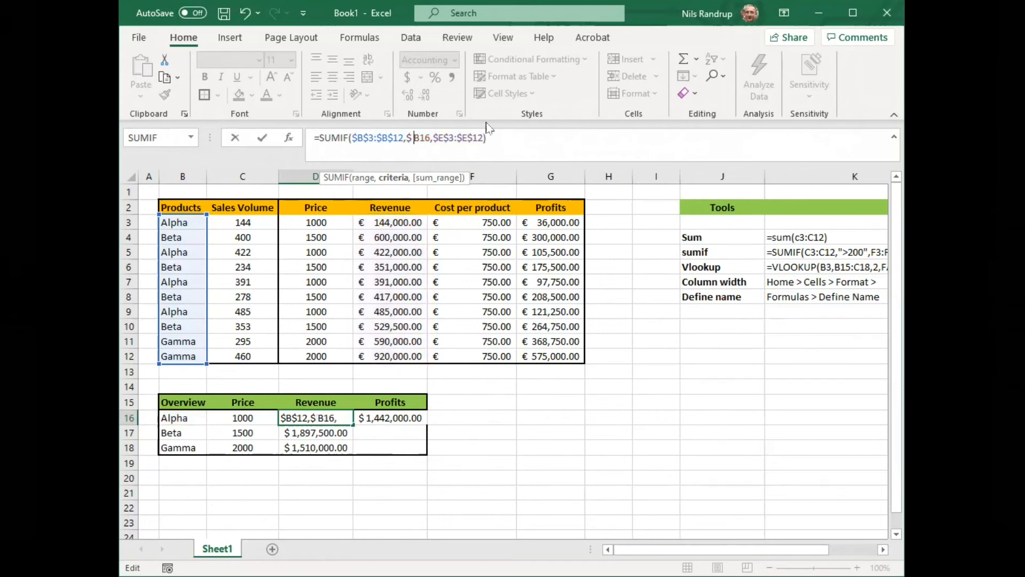
key(BackSpace)
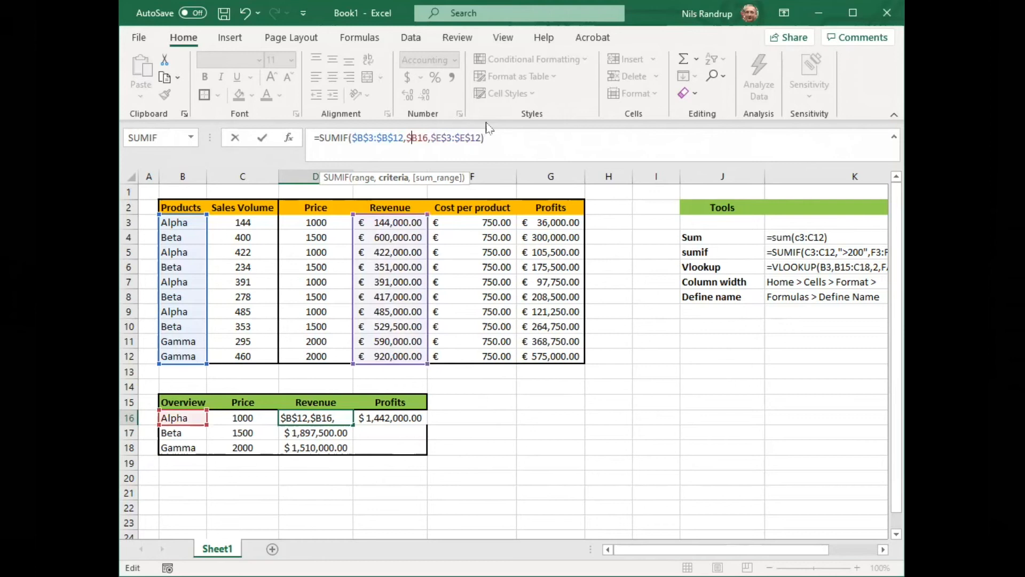
key(Return)
- Fill the D16 formula with the column-locked criteria across into the Profits cell E16
click(323, 417)
drag(353, 425, 422, 421)
click(448, 451)
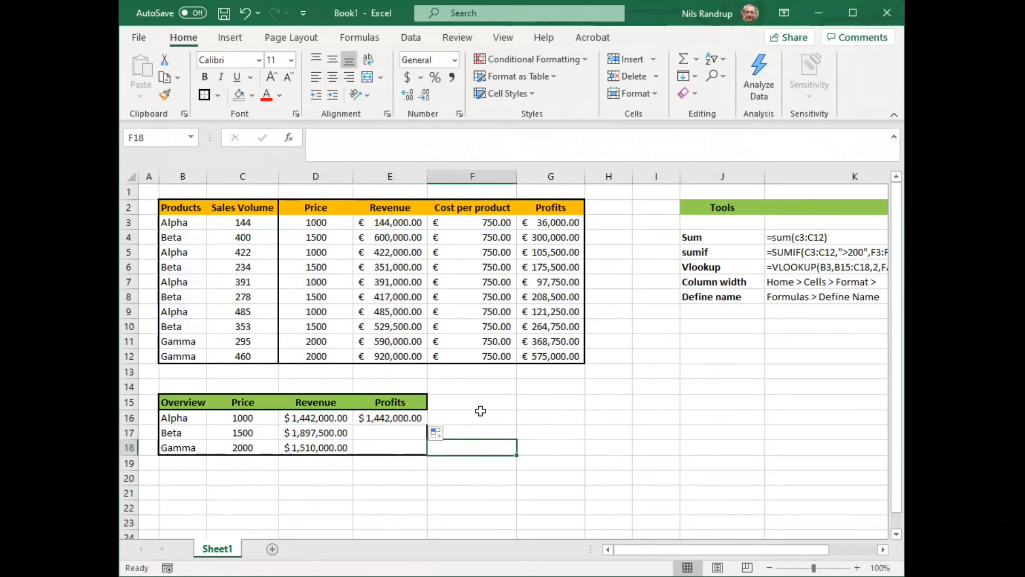
- Move the sum range of the SUMIF formula in E16 to the Profits column, $G$3:$G$12, and confirm it
click(406, 417)
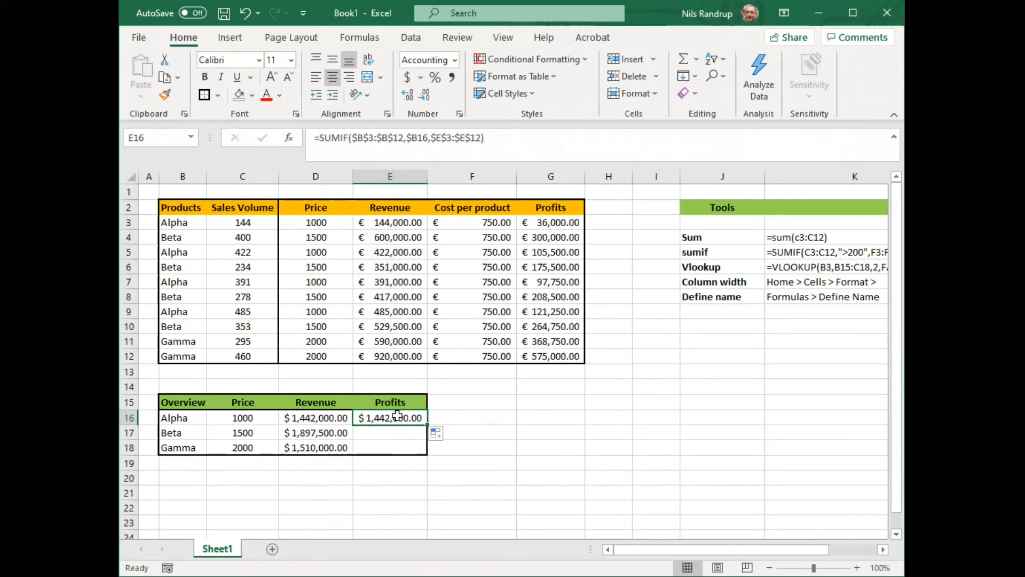
click(542, 142)
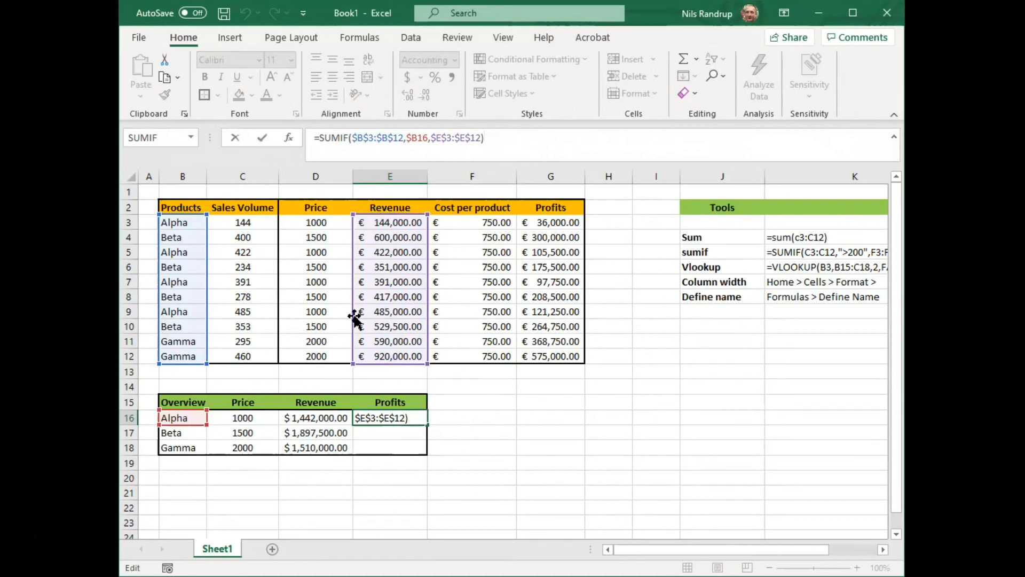
drag(370, 213, 535, 230)
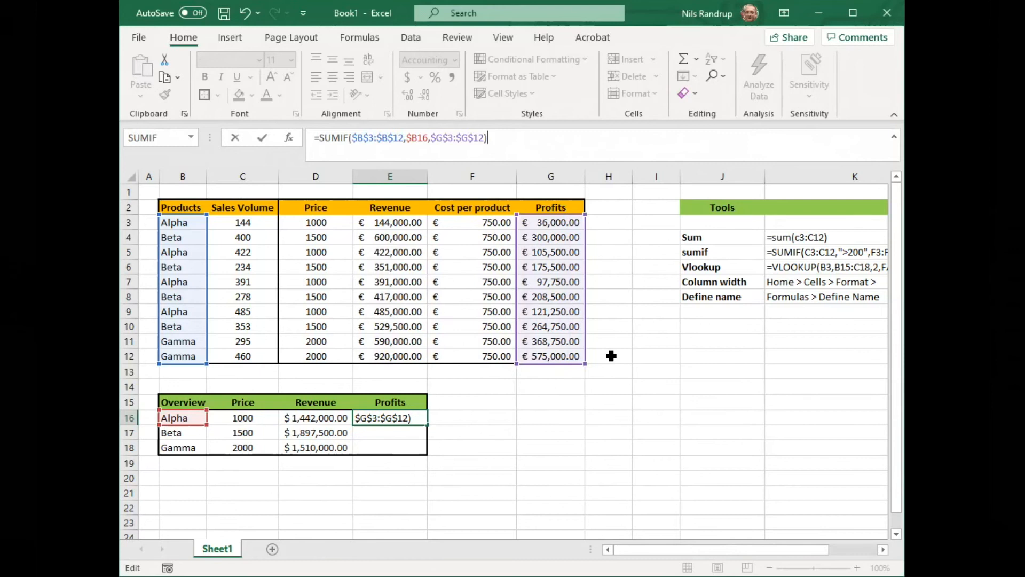
key(Return)
- Fill the E16 profits formula down to E18 without formatting
click(414, 418)
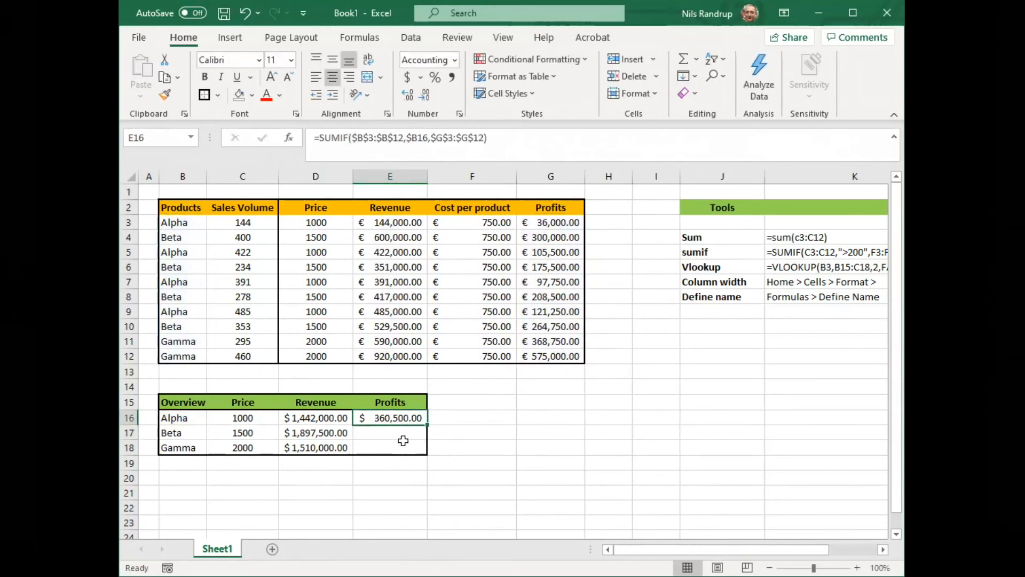
drag(427, 425, 428, 451)
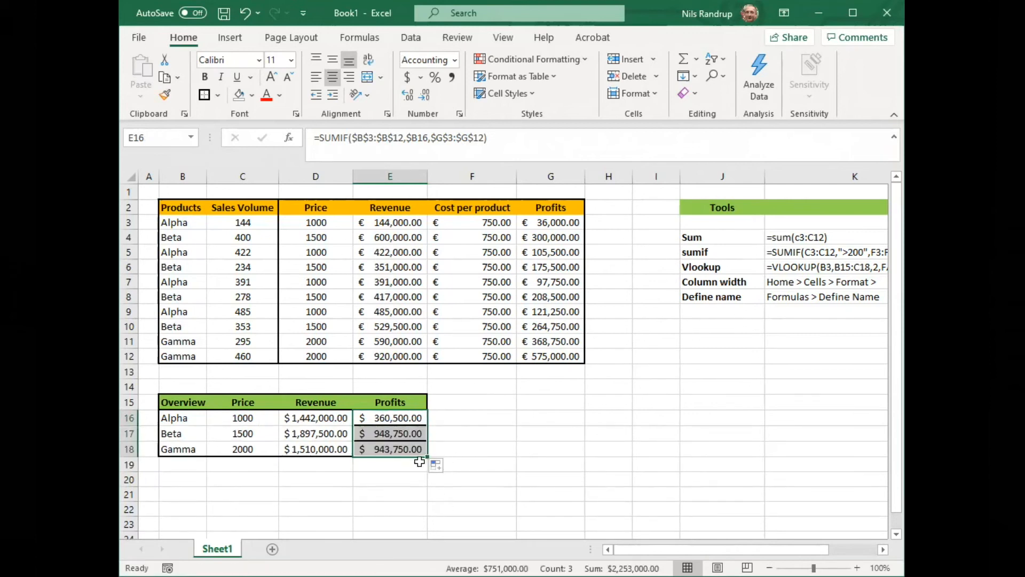
click(437, 465)
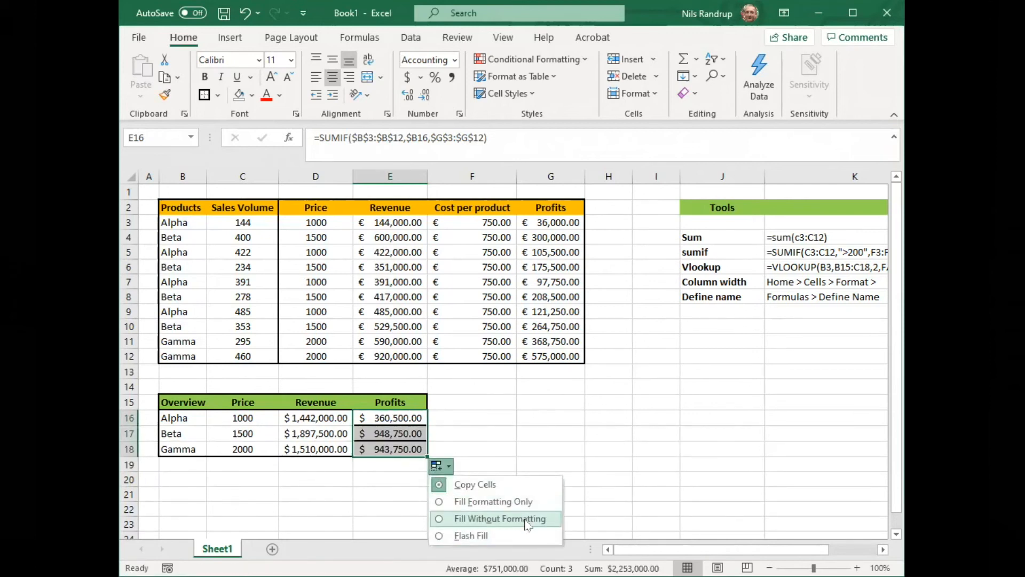
click(527, 519)
click(393, 491)
- Apply the dollar accounting format to the Profits cells E17:E18
click(406, 435)
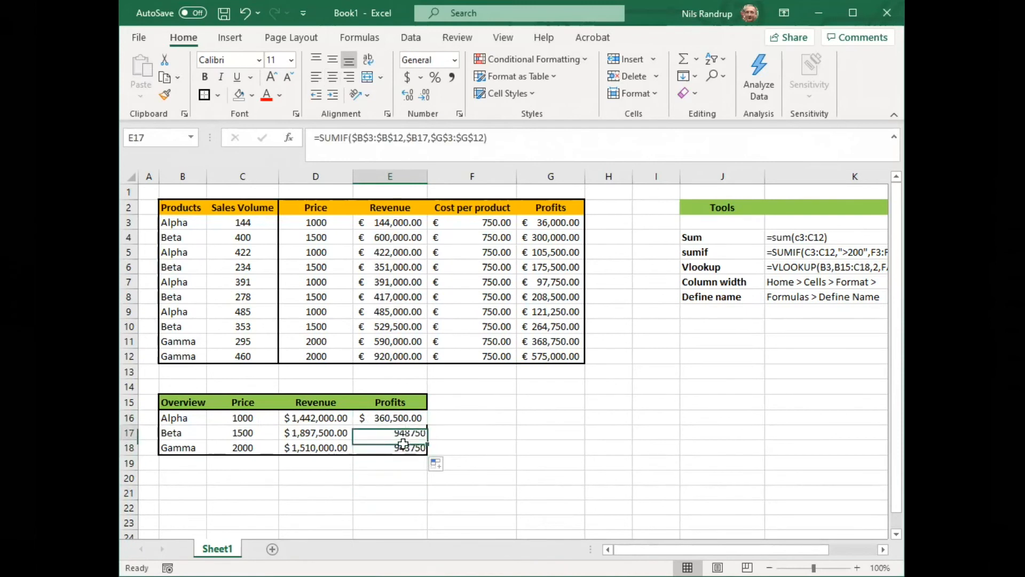
drag(403, 444, 403, 447)
click(407, 77)
click(550, 477)
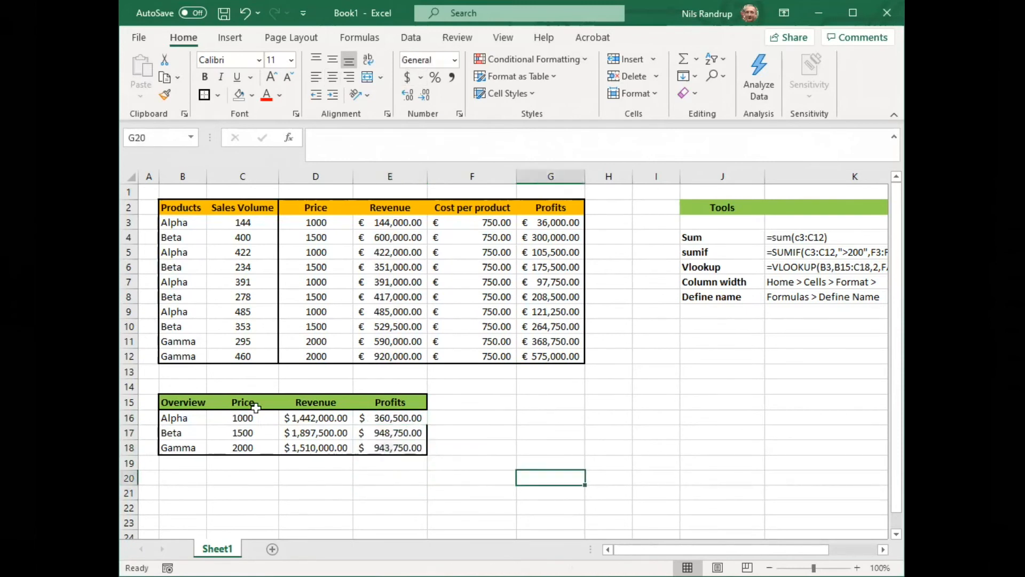
- Reapply the thick outside border around the Overview data in B16:E18
drag(167, 418, 411, 448)
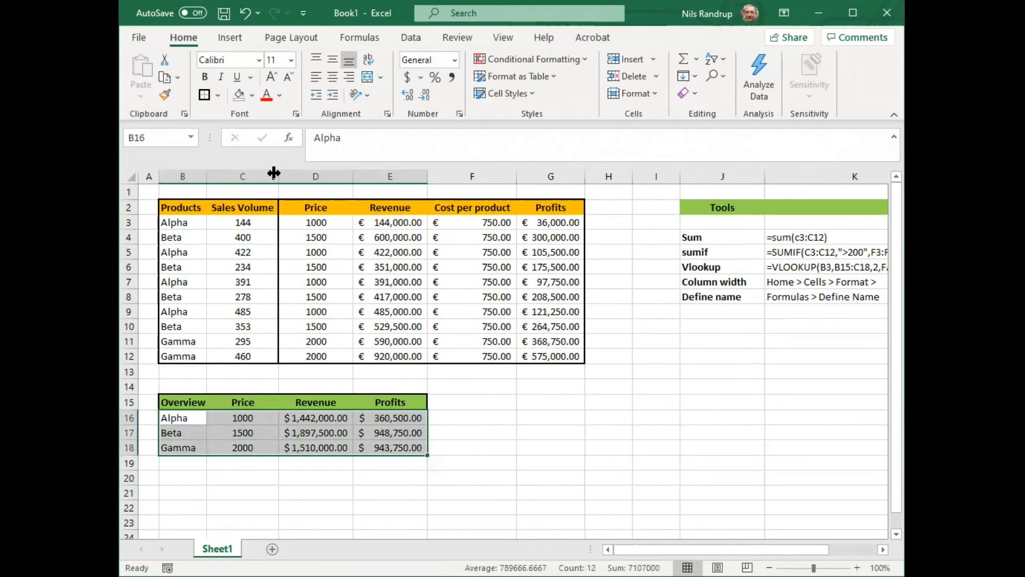
click(204, 95)
click(444, 415)
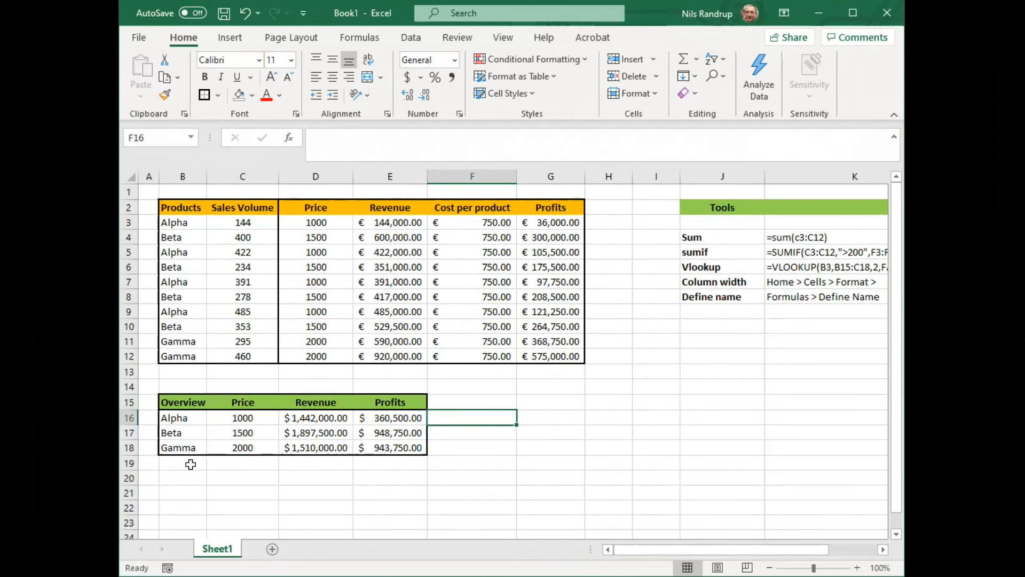
- Enter the label Total in B19 and add up the revenues D16:D18 in D19 with the Sum function
click(185, 465)
text(Total)
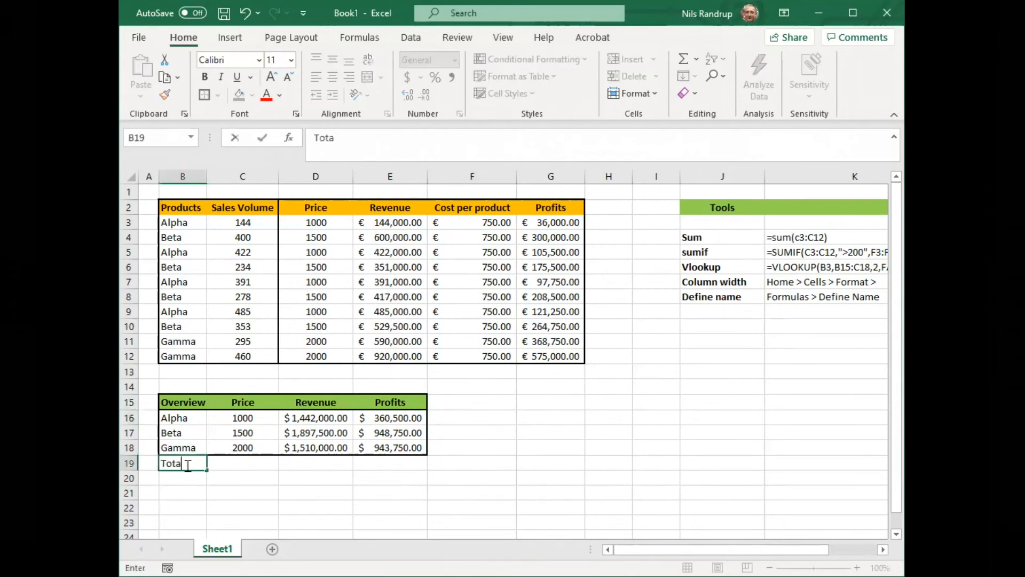
key(Tab)
key(Tab)
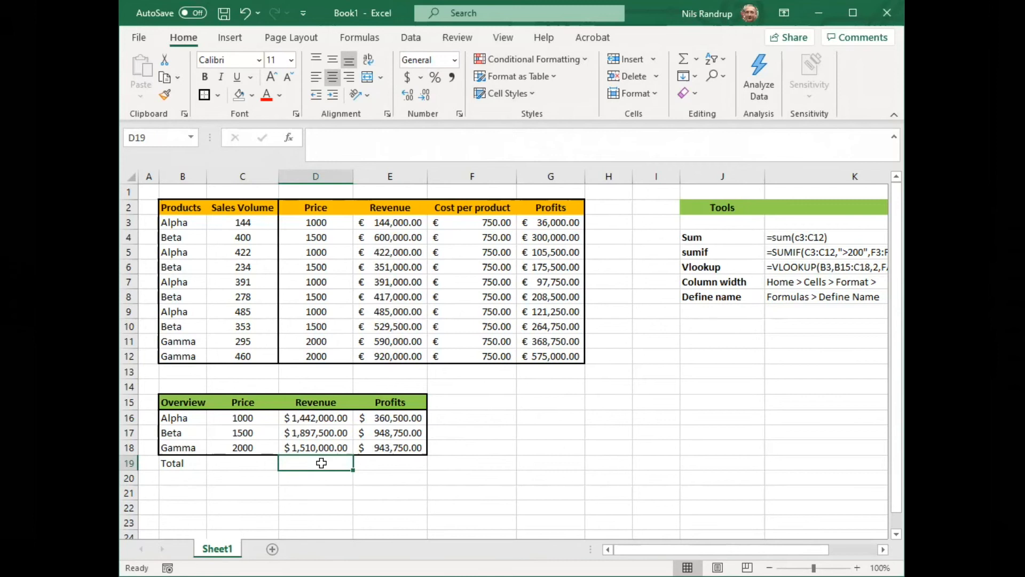
click(697, 60)
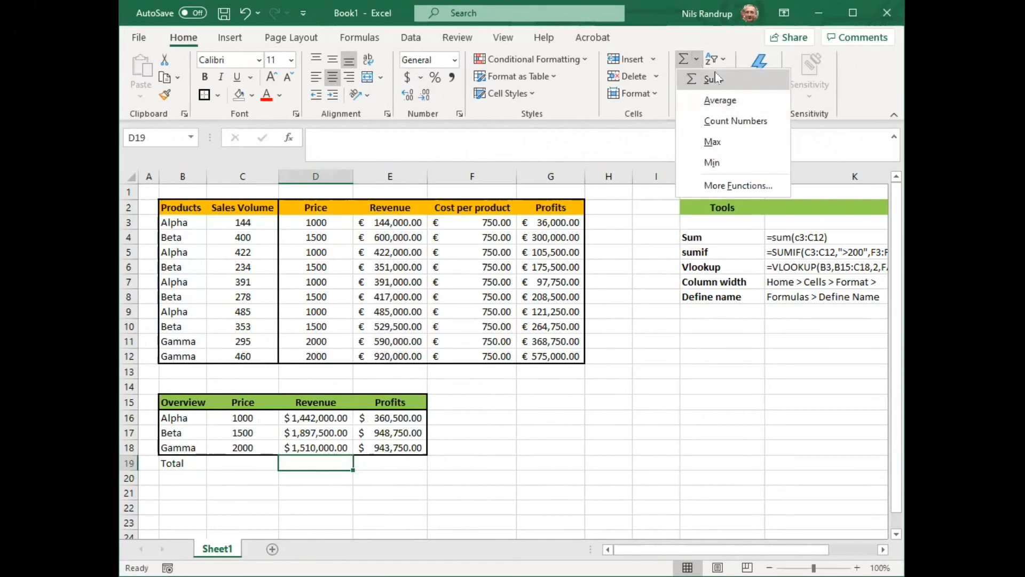
click(699, 80)
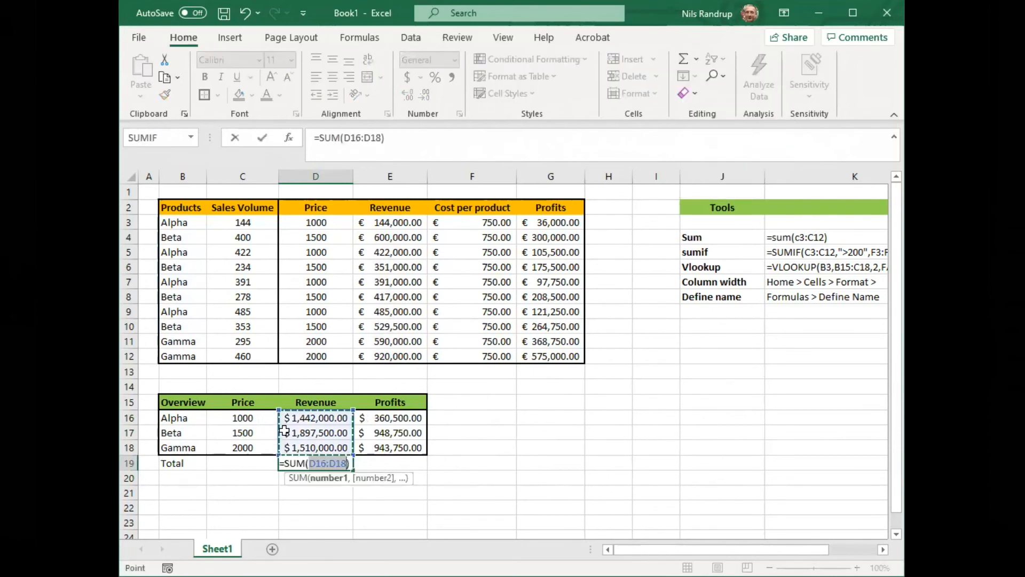
key(Return)
- Fill the total formula from D19 across into the Profits cell E19
click(334, 464)
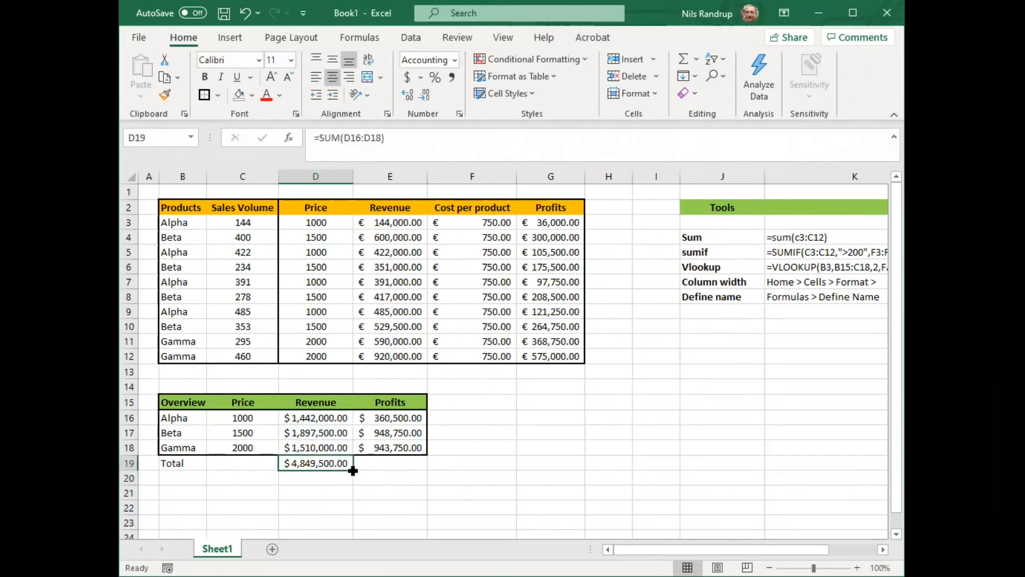
drag(353, 470, 399, 470)
click(398, 477)
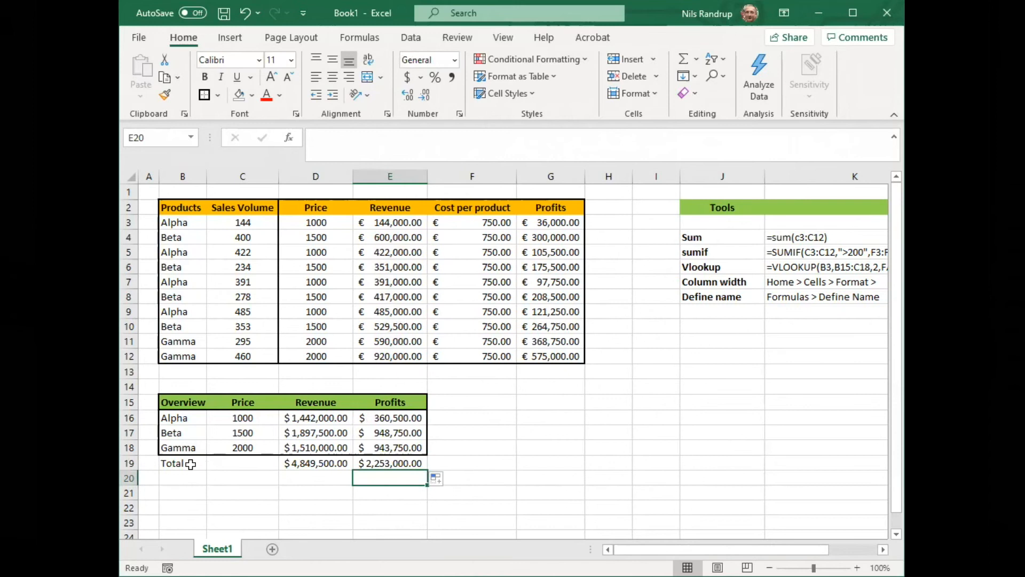
- Make the Total row B19:E19 bold
drag(177, 463, 416, 464)
click(204, 77)
click(404, 492)
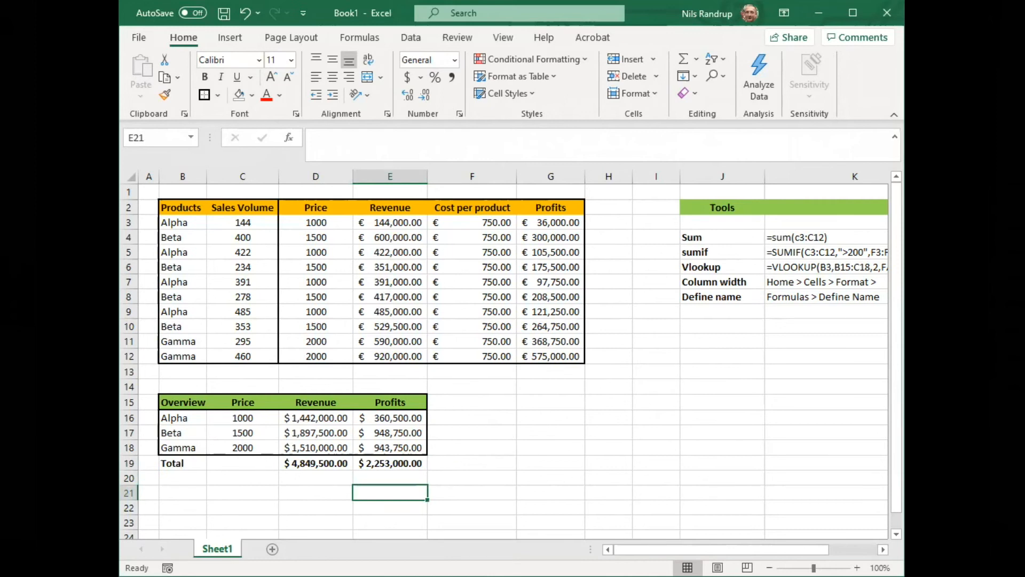
- Widen the workbook window until the whole Tools column K fits in view
drag(904, 267, 944, 267)
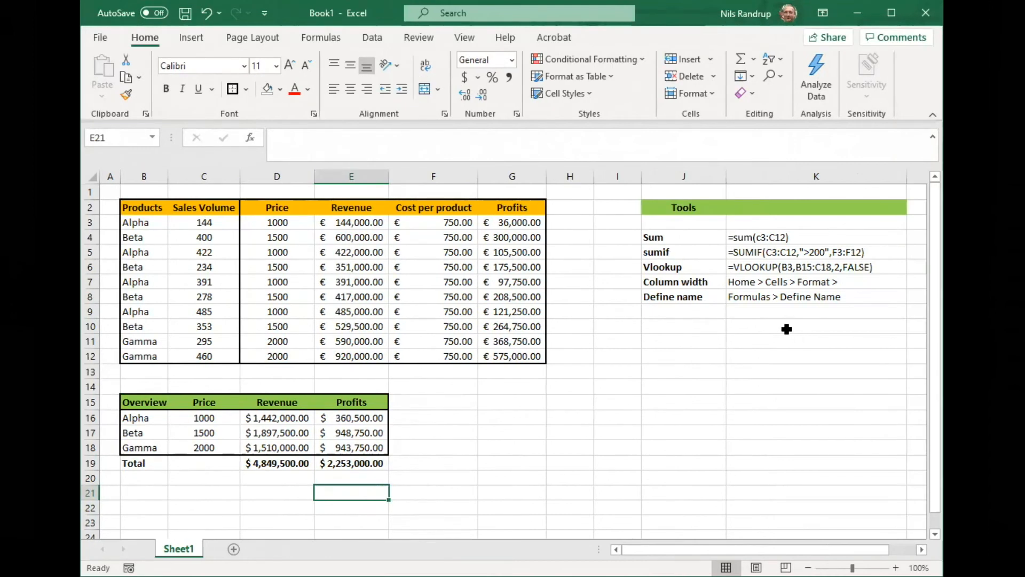